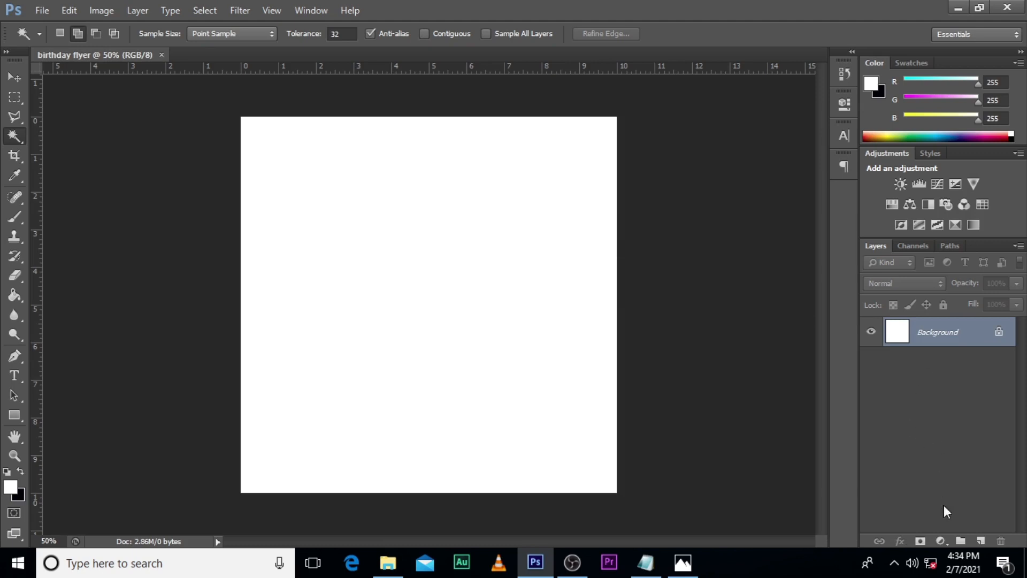
# Step: Add a Solid Color fill layer above the background using the hex colour f9d694
pyautogui.click(940, 540)
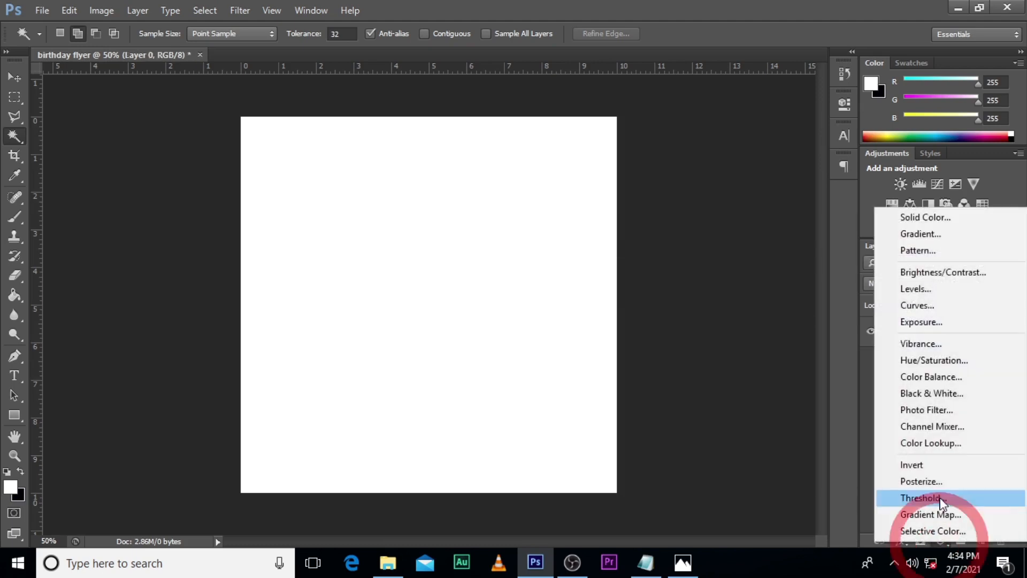
pyautogui.click(922, 223)
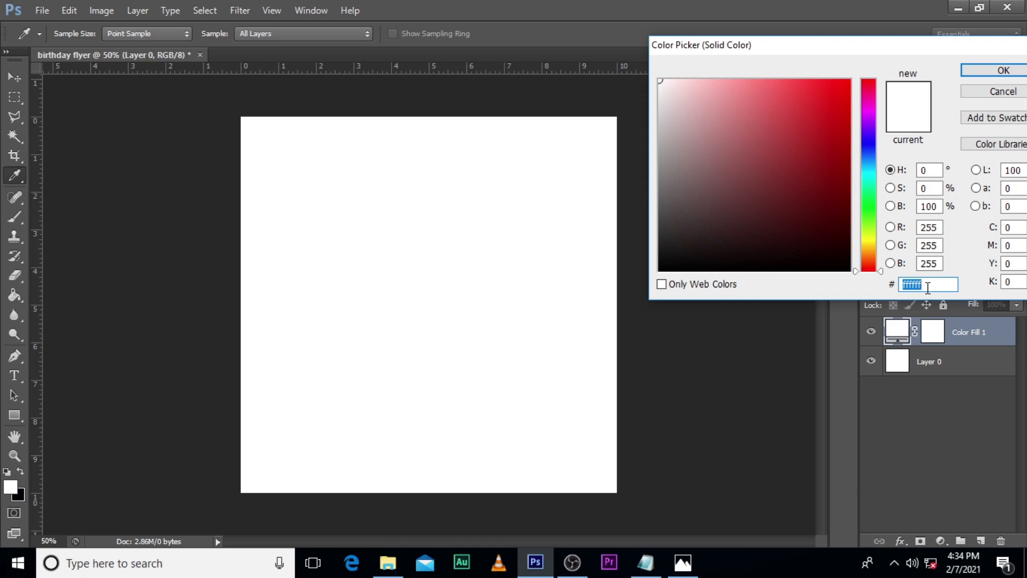
pyautogui.write('f9')
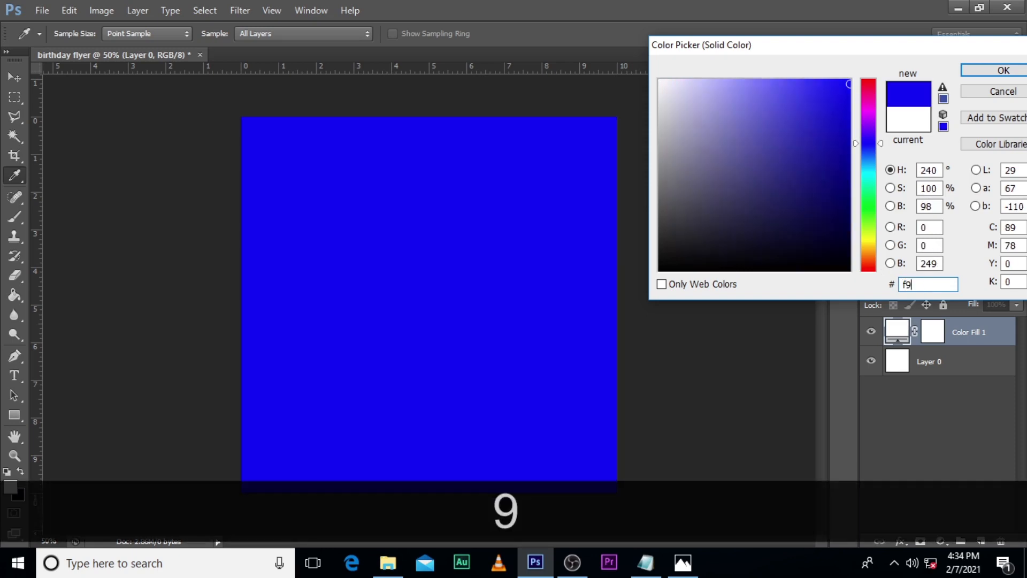
pyautogui.write('d')
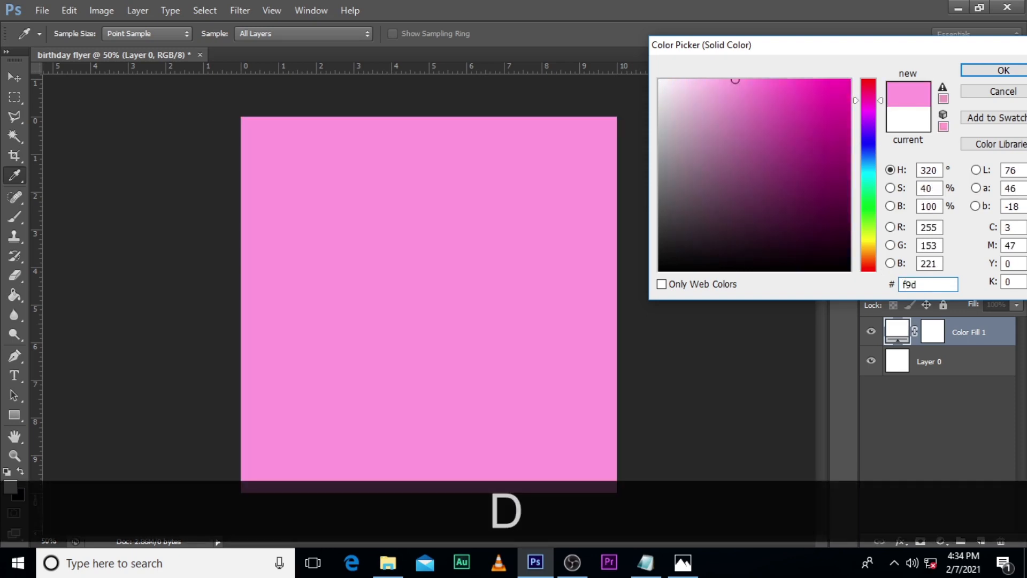
pyautogui.write('6')
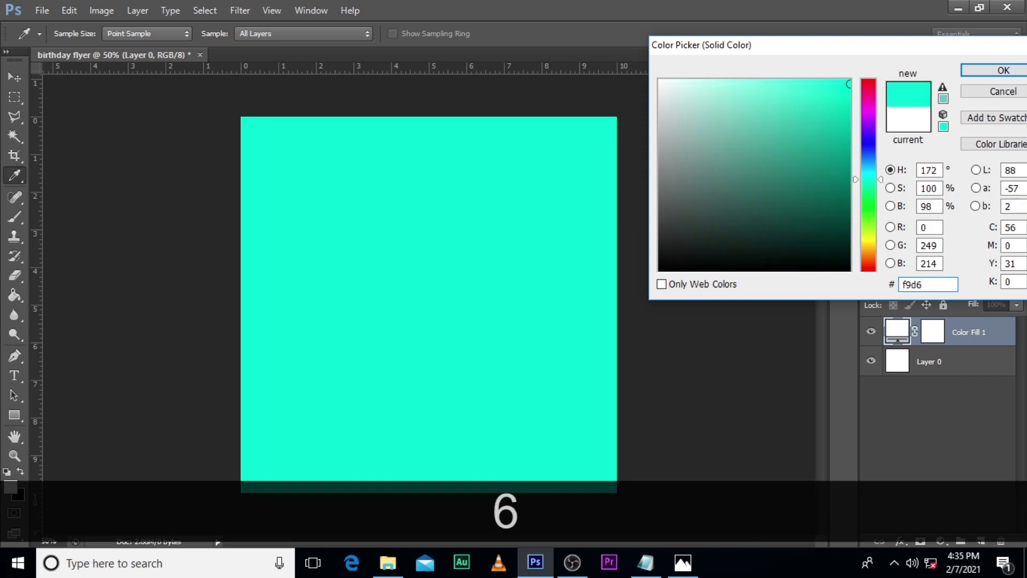
pyautogui.write('9')
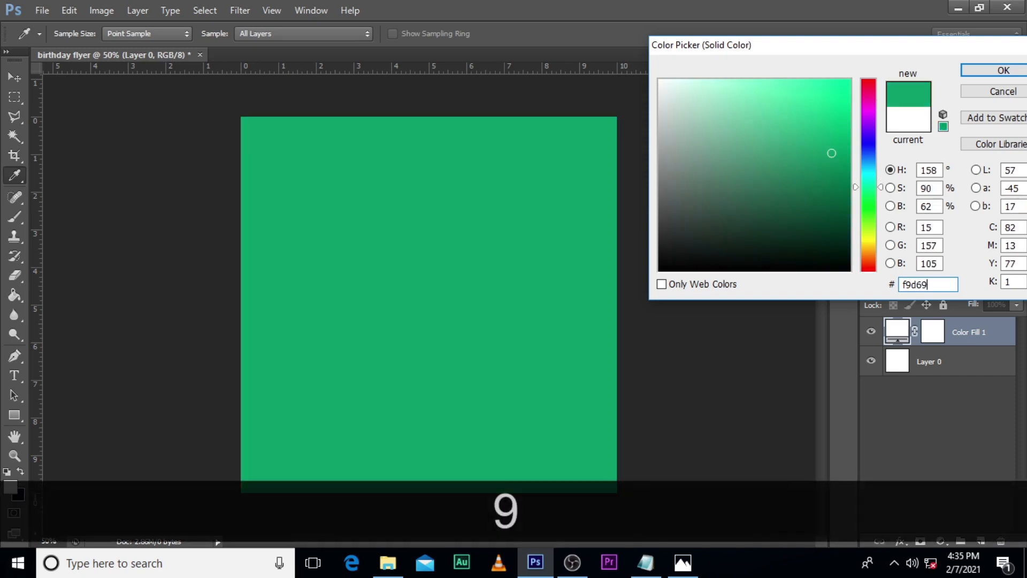
pyautogui.write('4')
pyautogui.click(995, 71)
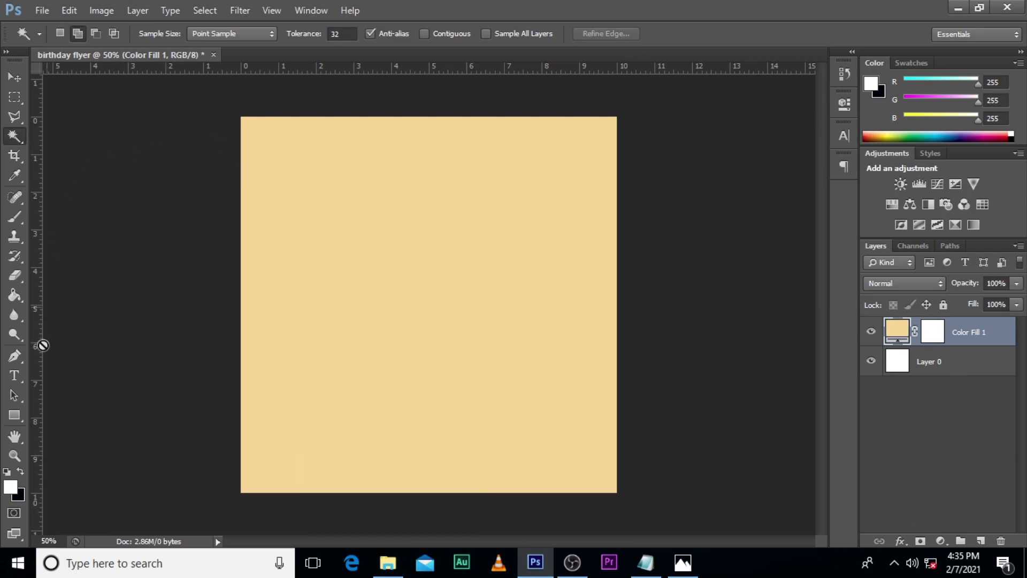
# Step: Draw a black vertical rectangle about 252 px wide and 1146 px high over the canvas's left part, extending past its upper and lower edges
pyautogui.click(16, 416)
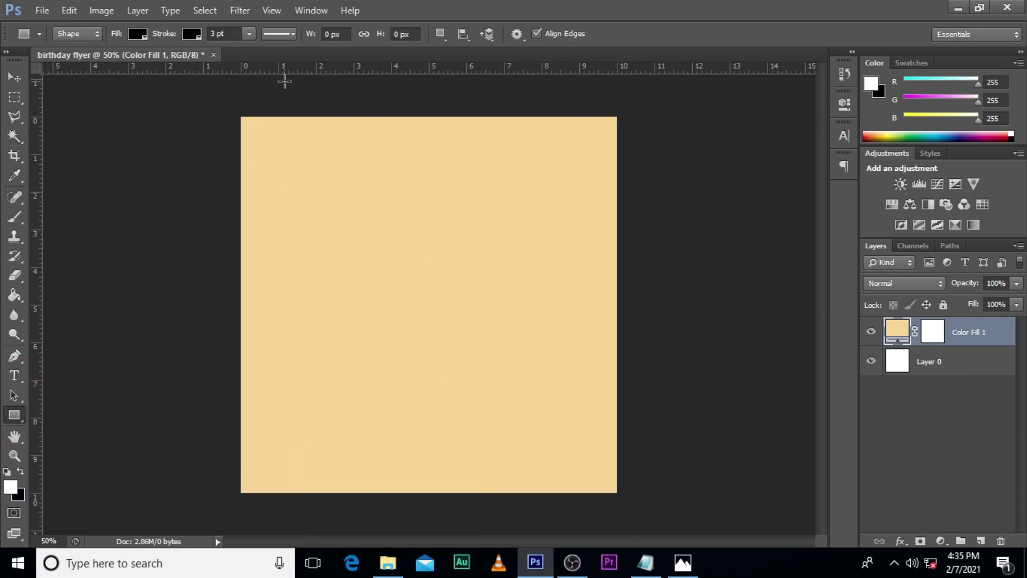
pyautogui.moveTo(284, 82); pyautogui.dragTo(378, 511)
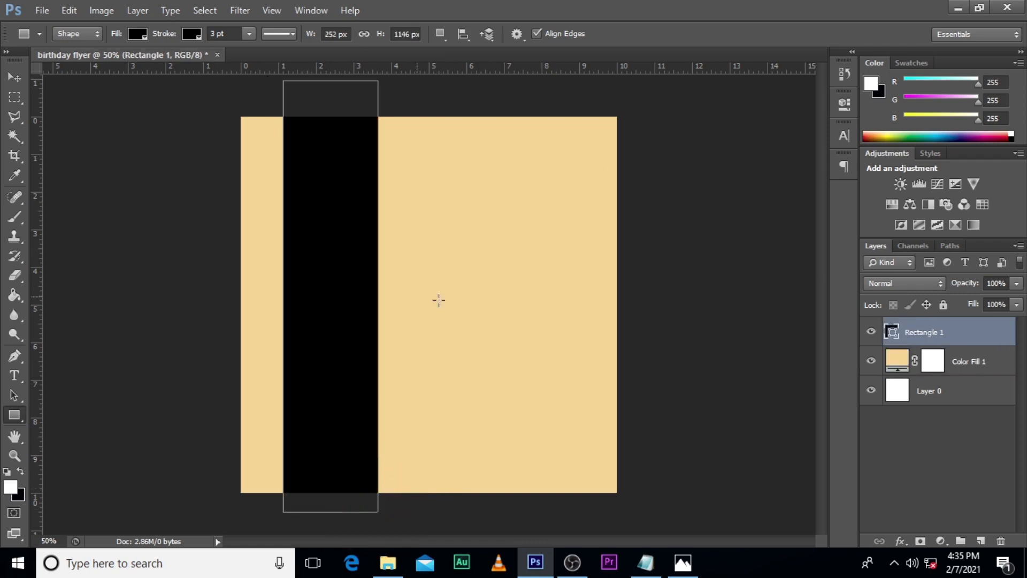
# Step: Place the photo of the woman in the black African-print dress into the flyer and move its layer to the top of the stack
pyautogui.click(943, 401)
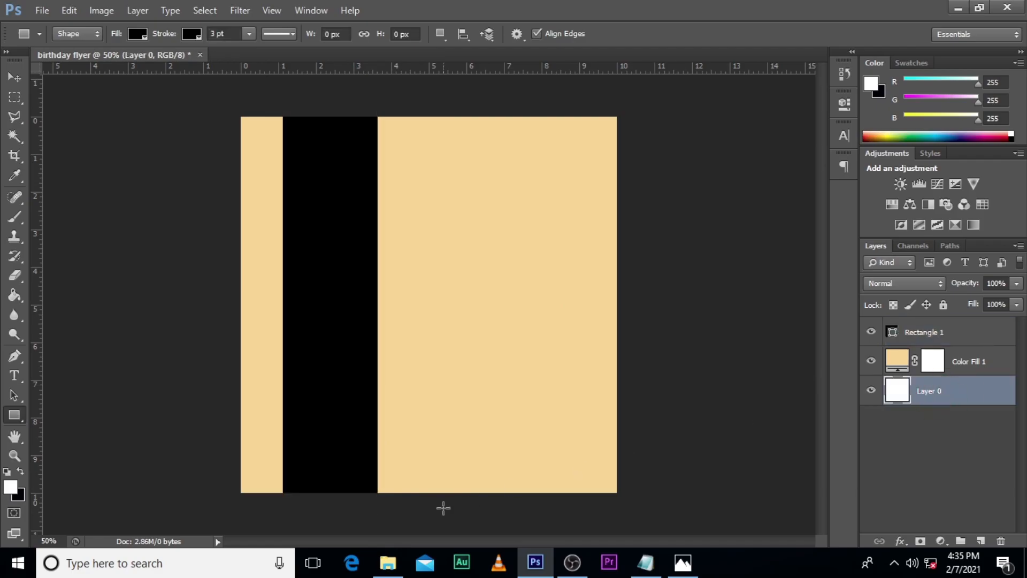
pyautogui.click(388, 561)
pyautogui.click(894, 183)
pyautogui.moveTo(903, 219); pyautogui.dragTo(502, 369)
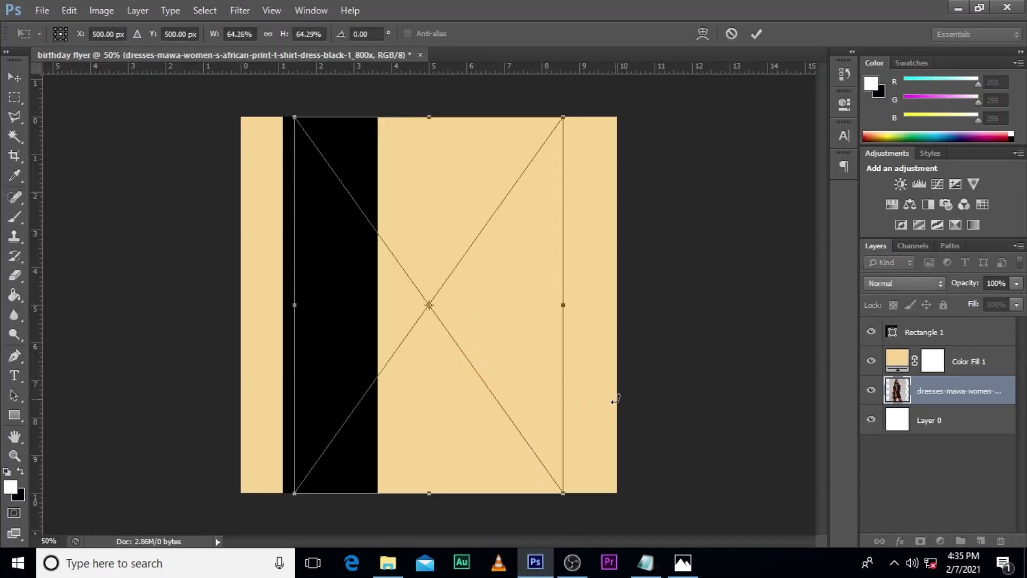
pyautogui.press('Return')
pyautogui.moveTo(936, 391); pyautogui.dragTo(931, 325)
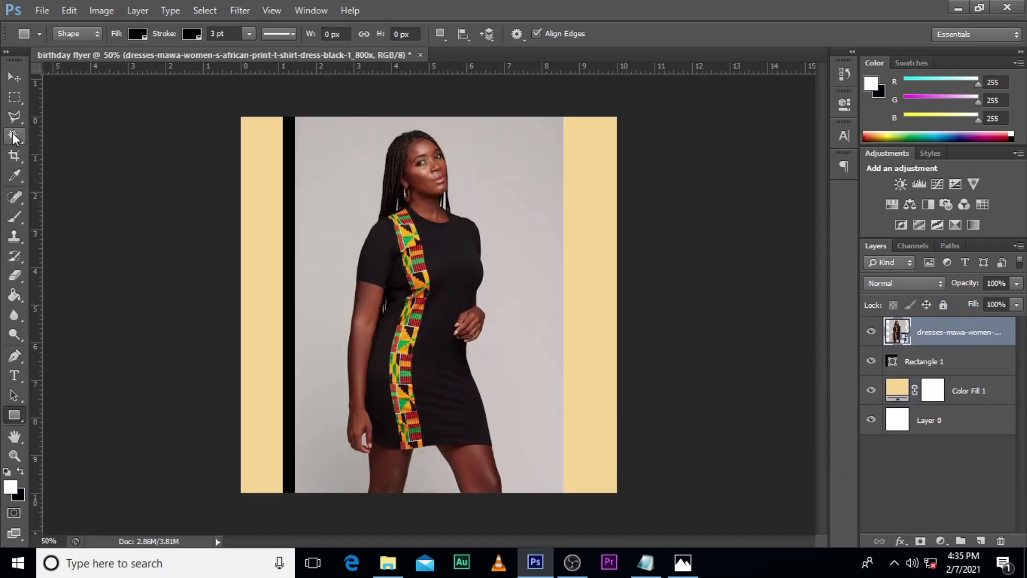
# Step: Select the photo's grey backdrop with the Magic Wand and invert the selection to target the woman
pyautogui.click(14, 137)
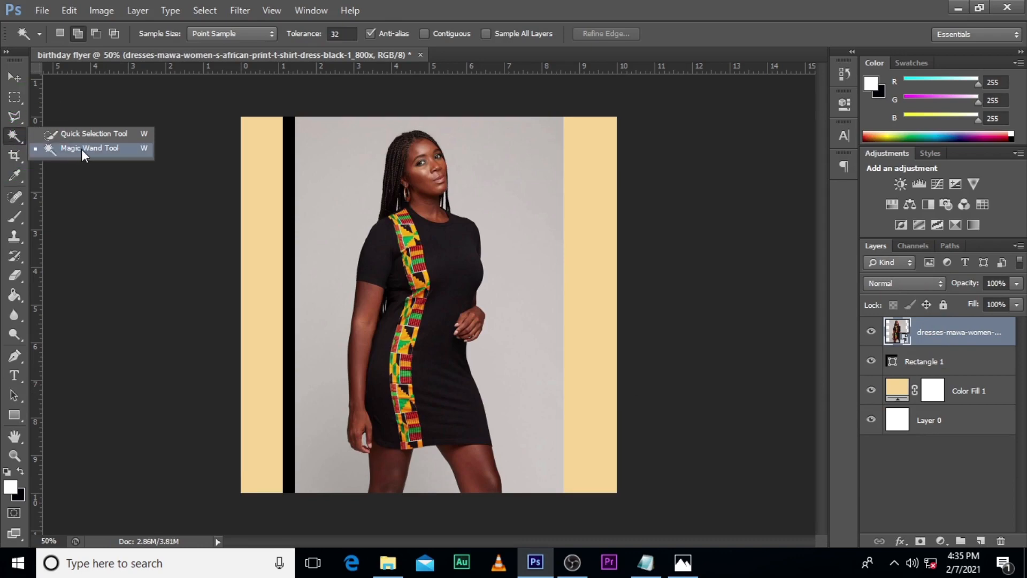
pyautogui.click(81, 149)
pyautogui.click(14, 138)
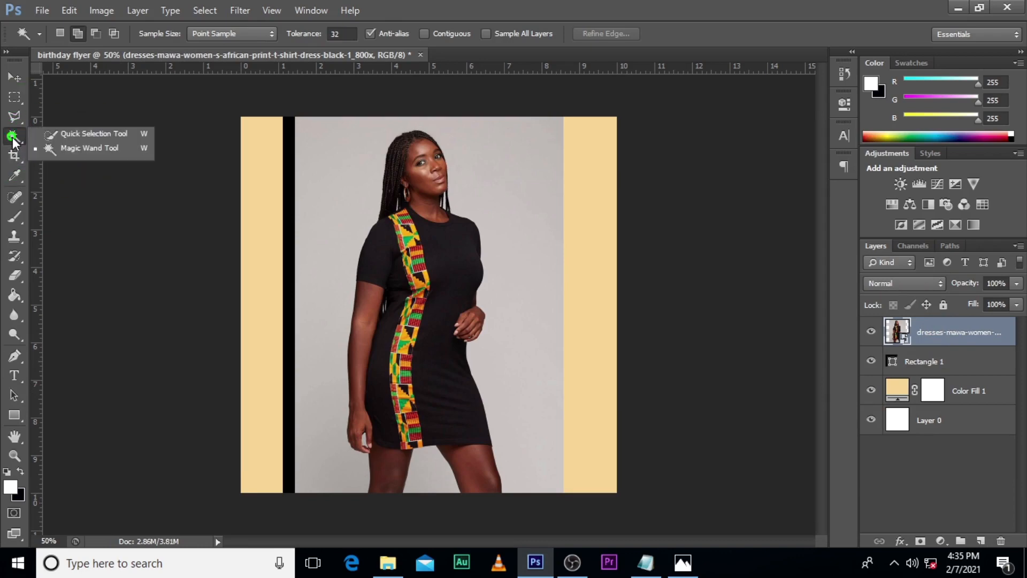
pyautogui.click(53, 150)
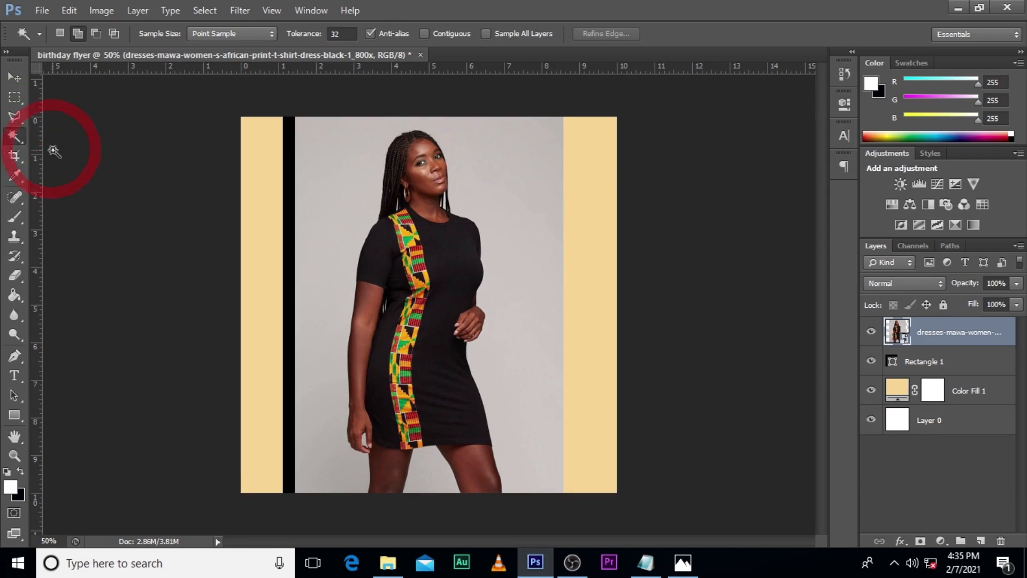
pyautogui.click(333, 165)
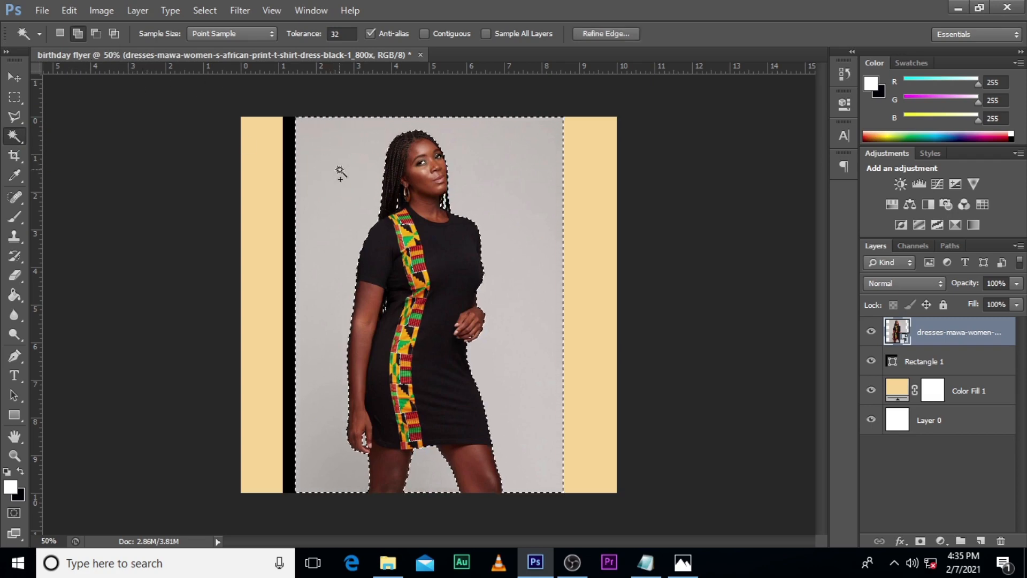
pyautogui.rightClick(340, 172)
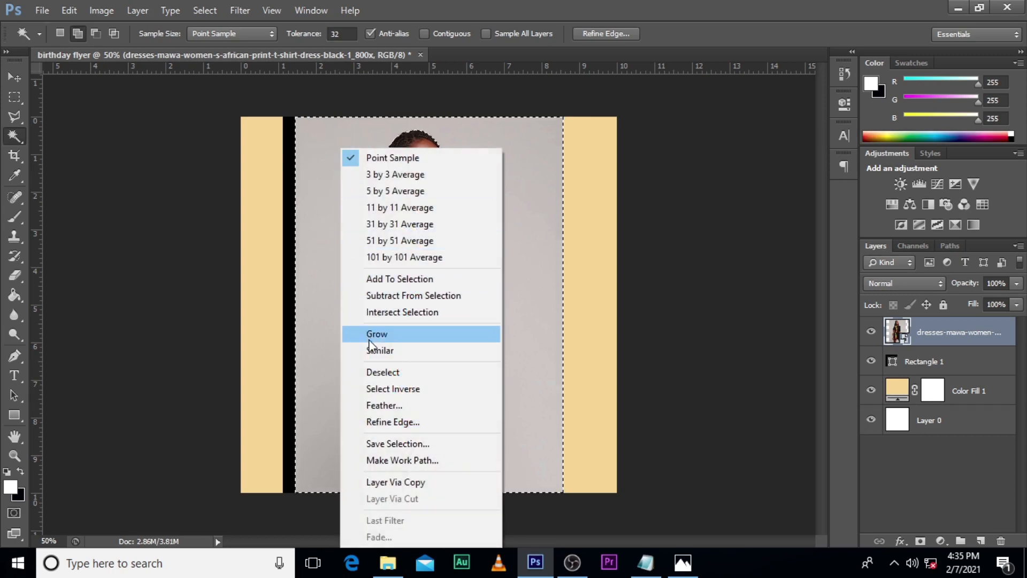
pyautogui.click(383, 391)
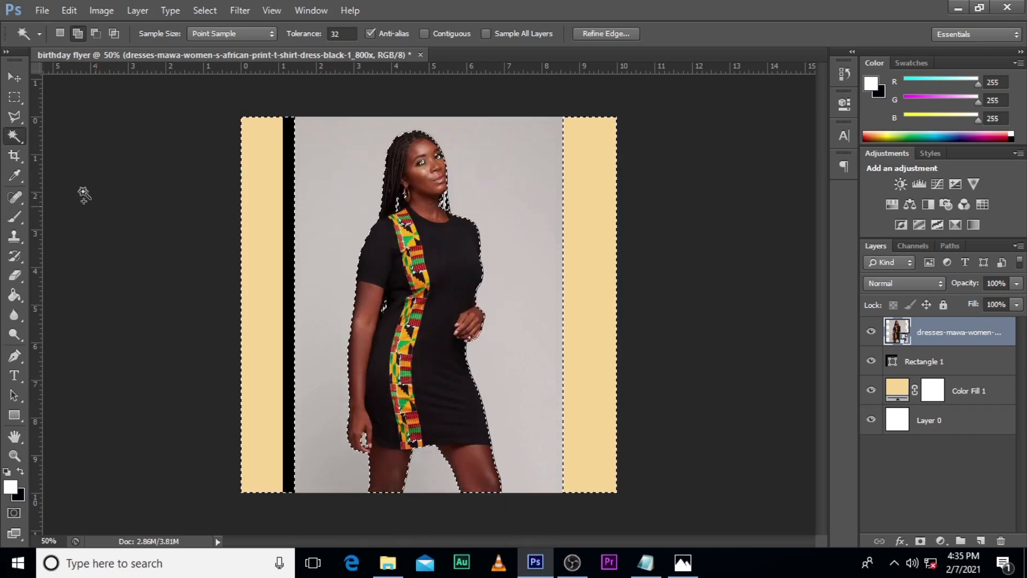
# Step: Add the missed areas around the woman's eyes and earring to the selection with the Polygonal Lasso
pyautogui.click(14, 115)
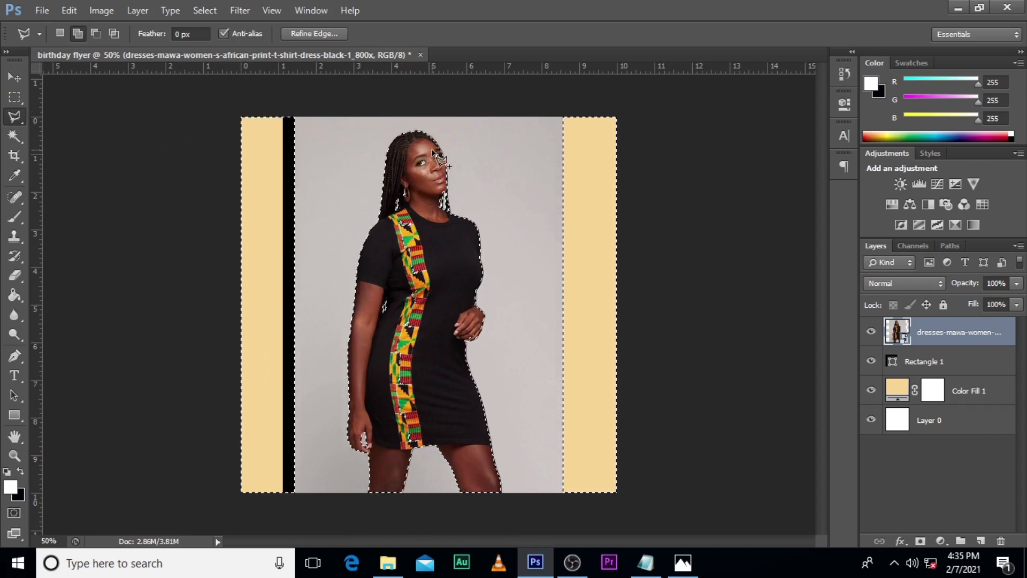
pyautogui.hotkey('ctrl', '=')
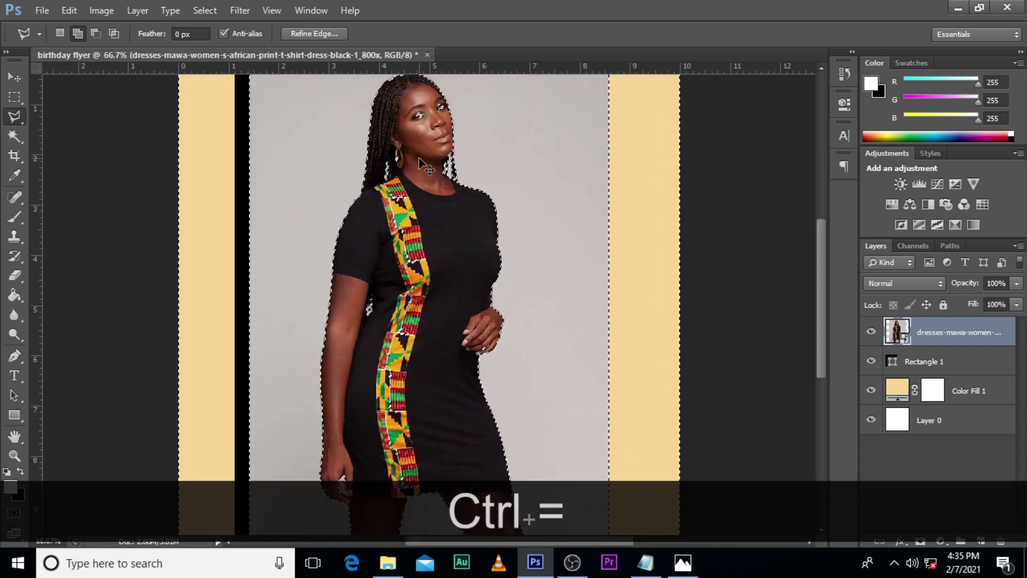
pyautogui.click(407, 118)
pyautogui.click(428, 109)
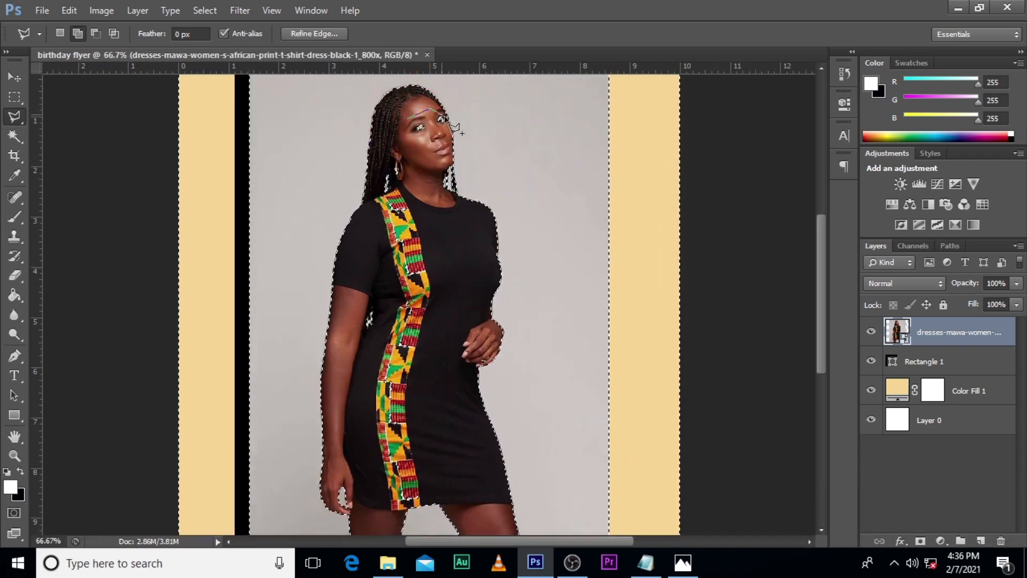
pyautogui.click(450, 129)
pyautogui.click(428, 145)
pyautogui.click(403, 134)
pyautogui.click(406, 120)
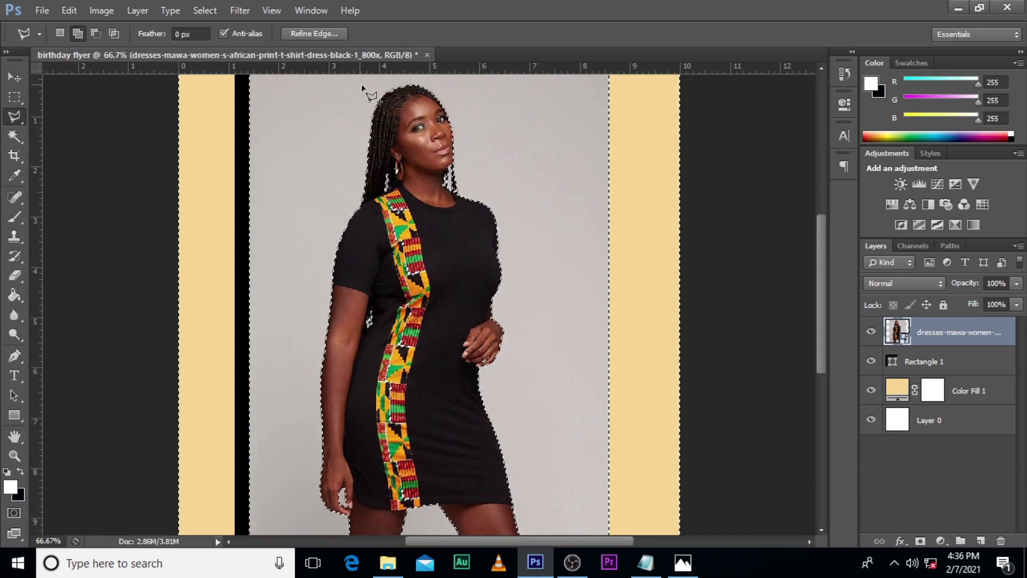
pyautogui.click(394, 175)
pyautogui.click(396, 176)
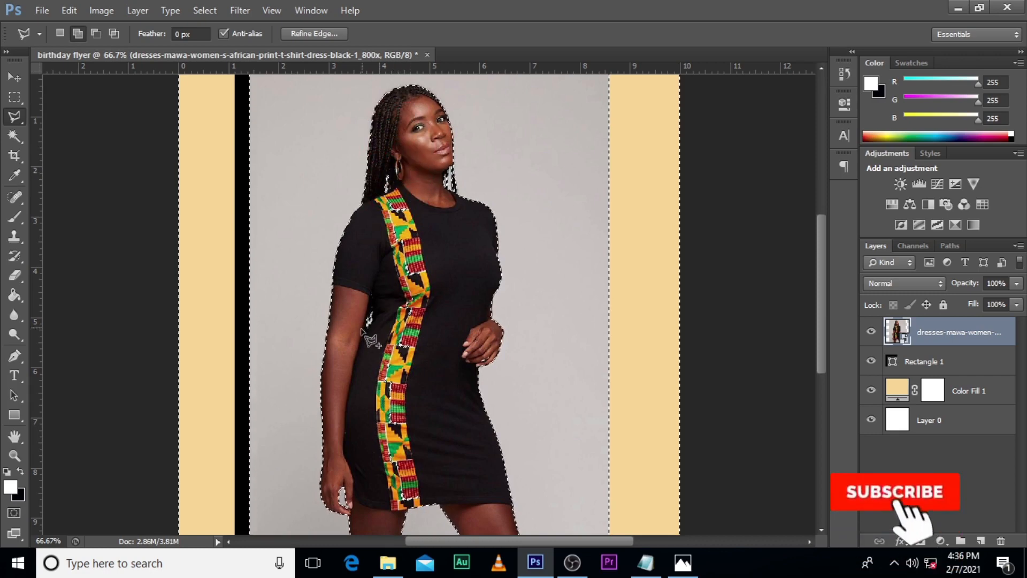
# Step: Add the patterned strip on the dress to the selection by outlining it from neckline to hem
pyautogui.click(403, 194)
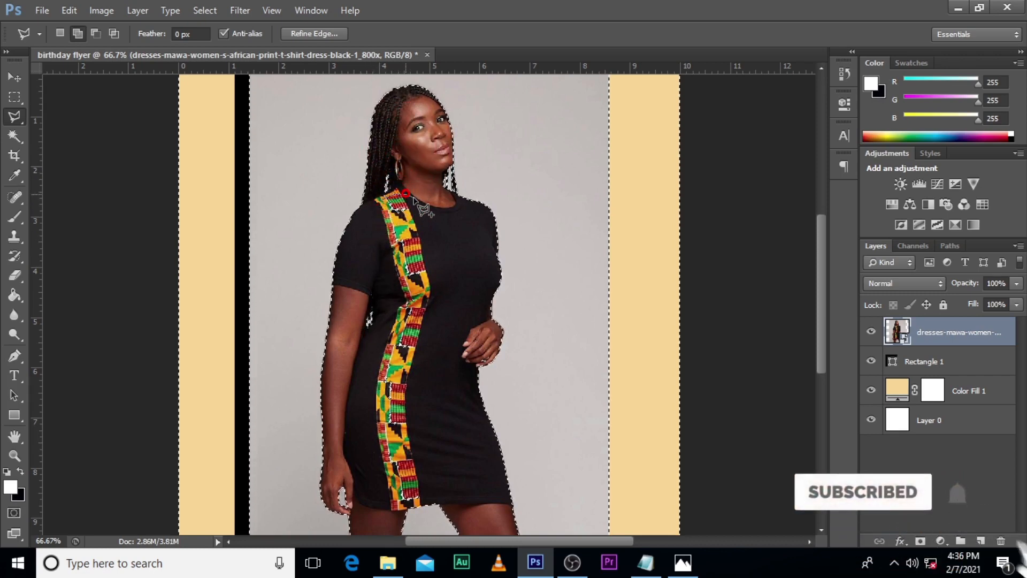
pyautogui.click(438, 266)
pyautogui.click(432, 424)
pyautogui.click(424, 482)
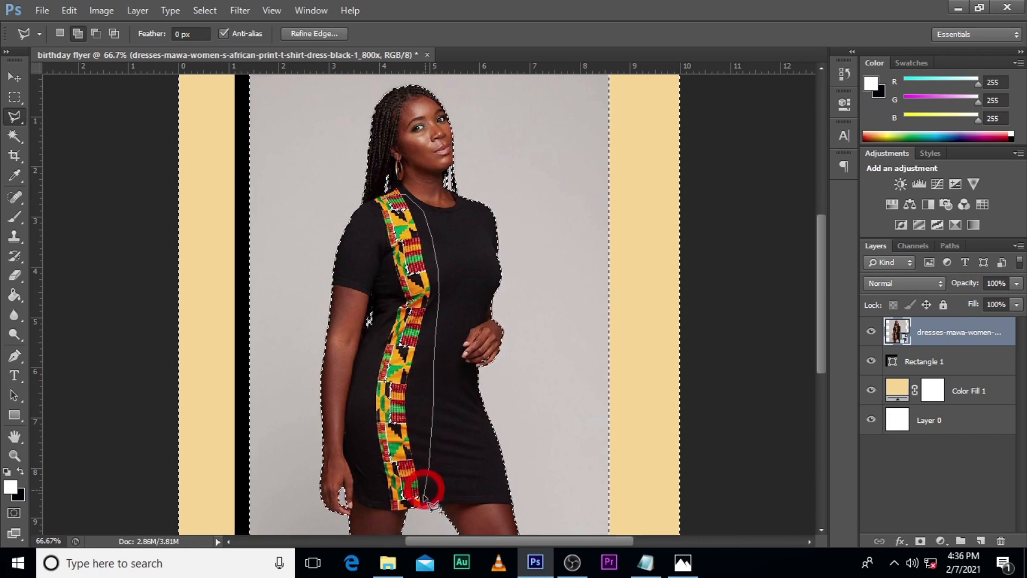
pyautogui.click(421, 503)
pyautogui.click(384, 502)
pyautogui.click(369, 465)
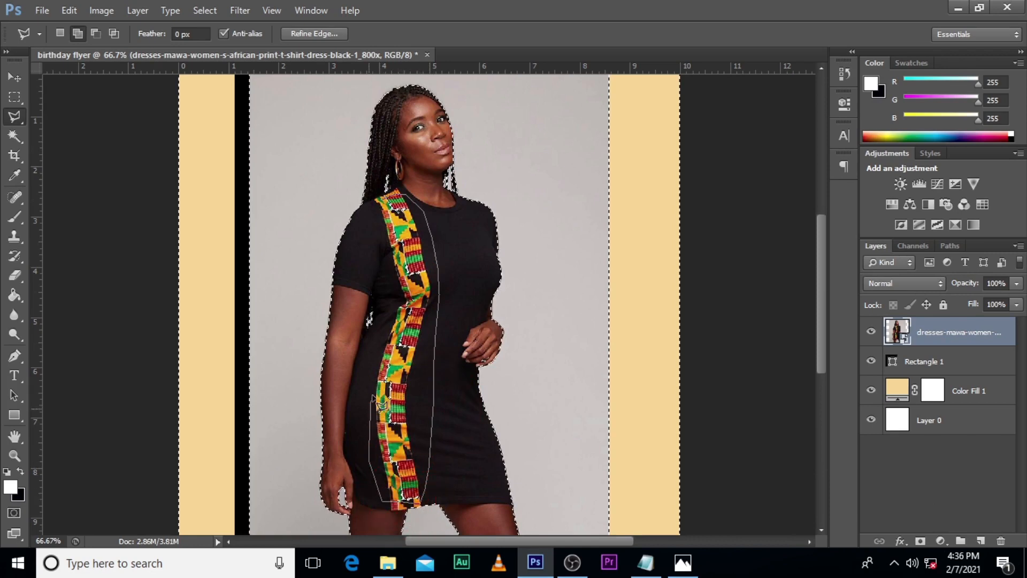
pyautogui.click(371, 231)
pyautogui.doubleClick(375, 227)
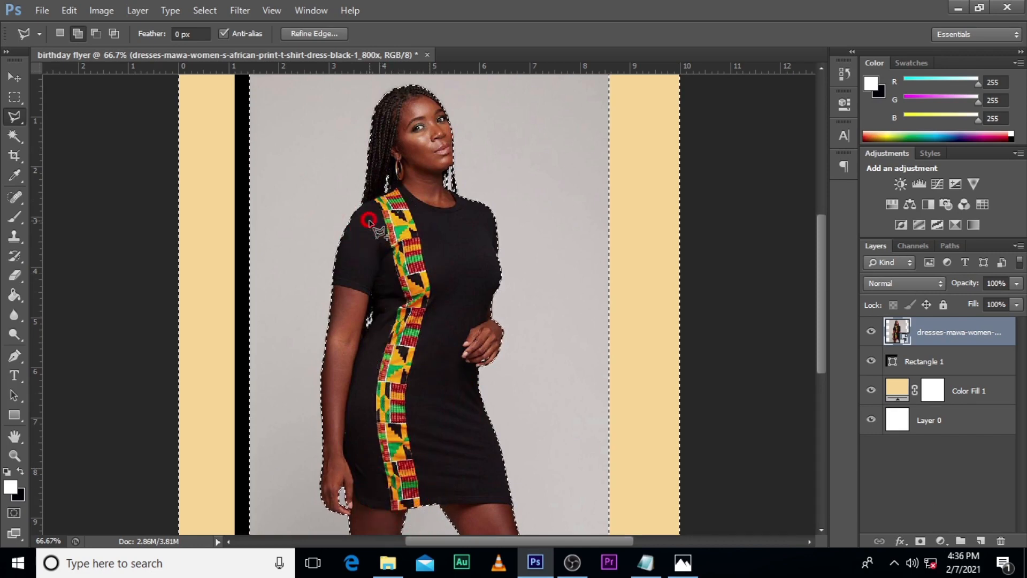
# Step: Add the missed area around the fingers of the woman's bent hand to the selection
pyautogui.click(484, 363)
pyautogui.click(491, 359)
pyautogui.click(484, 341)
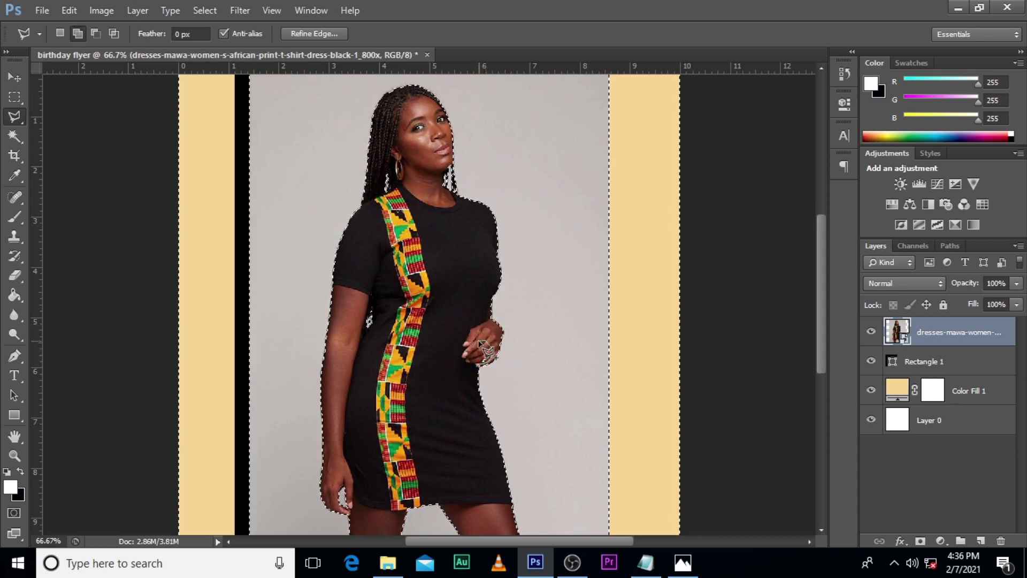
pyautogui.doubleClick(478, 339)
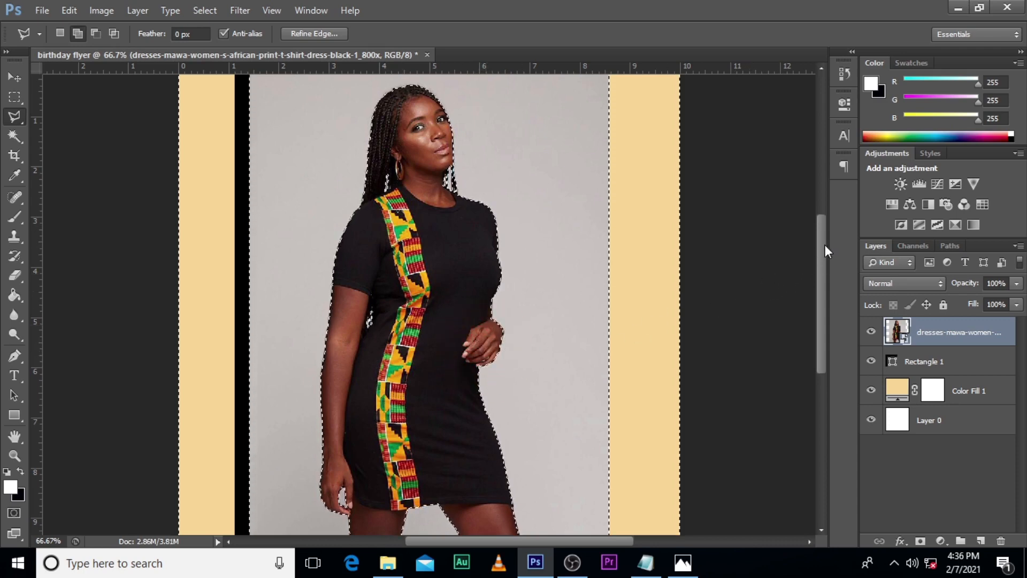
# Step: Refine the selection's edge with a radius of 1.0 px, smooth 12, contrast 32% and shift edge -38%
pyautogui.moveTo(824, 245); pyautogui.dragTo(828, 220)
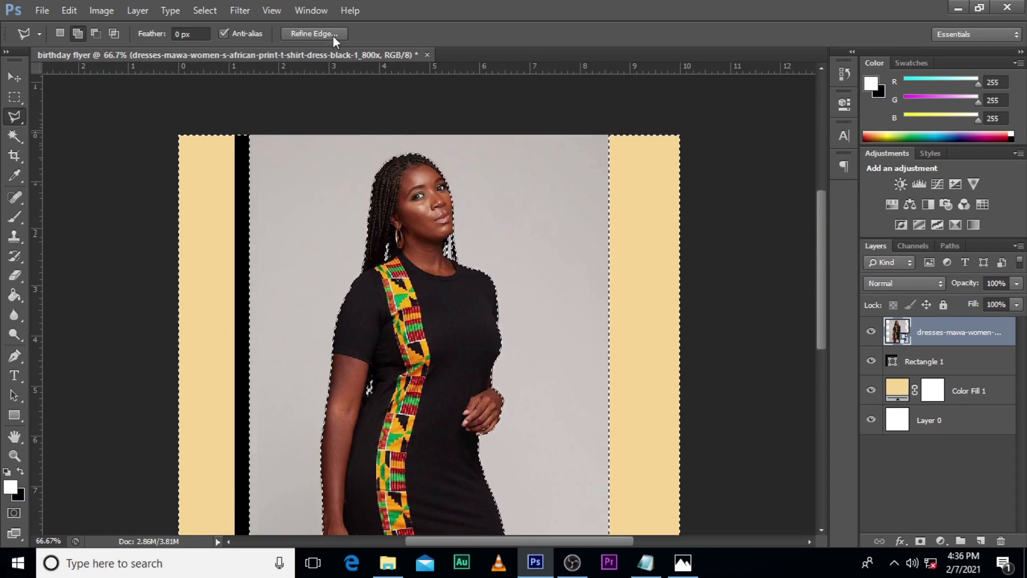
pyautogui.click(313, 34)
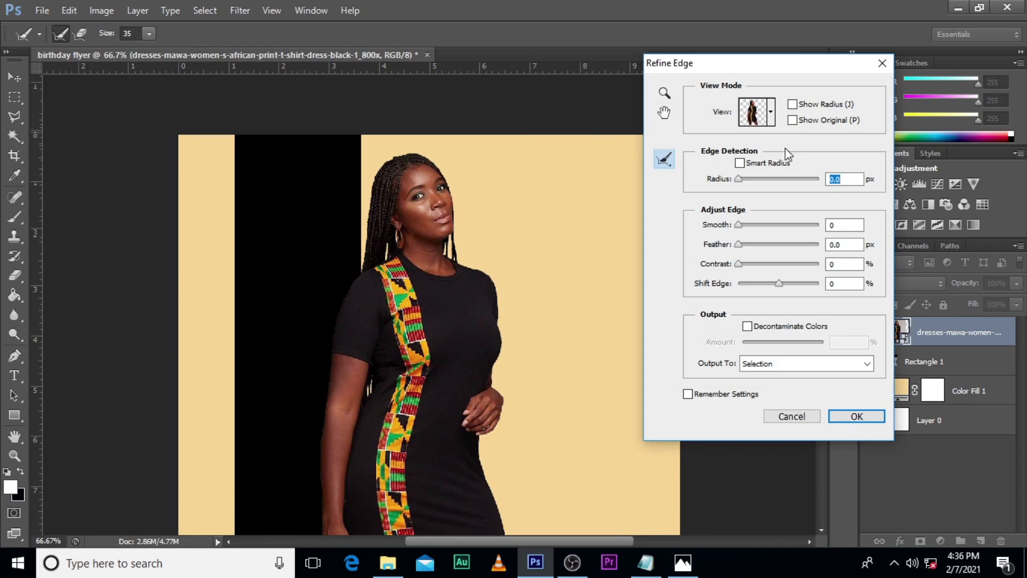
pyautogui.moveTo(737, 181); pyautogui.dragTo(747, 180)
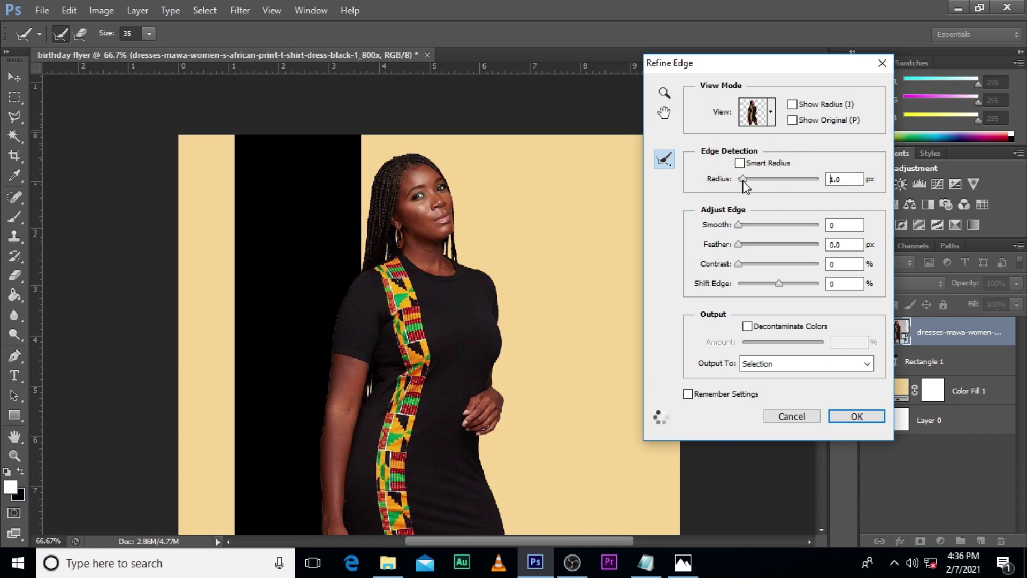
pyautogui.click(743, 182)
pyautogui.moveTo(739, 224); pyautogui.dragTo(748, 226)
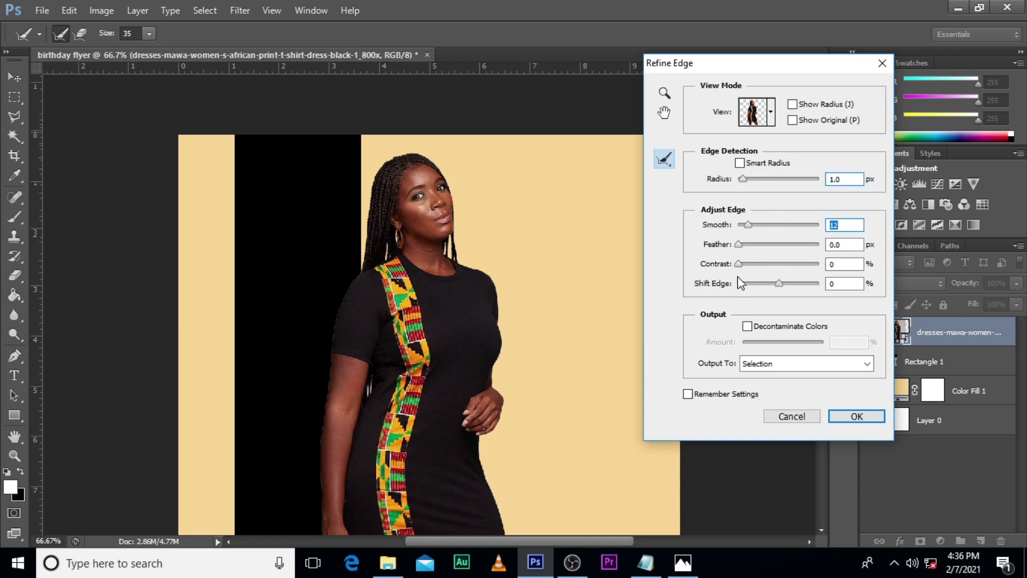
pyautogui.moveTo(740, 270); pyautogui.dragTo(765, 284)
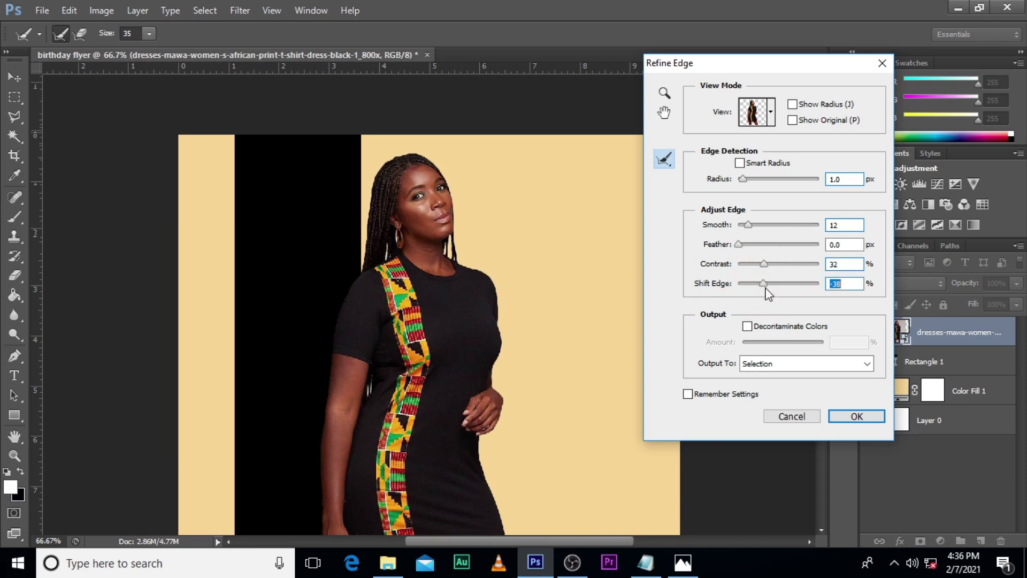
# Step: Output the refined cutout of the woman to a new layer with a layer mask
pyautogui.click(768, 366)
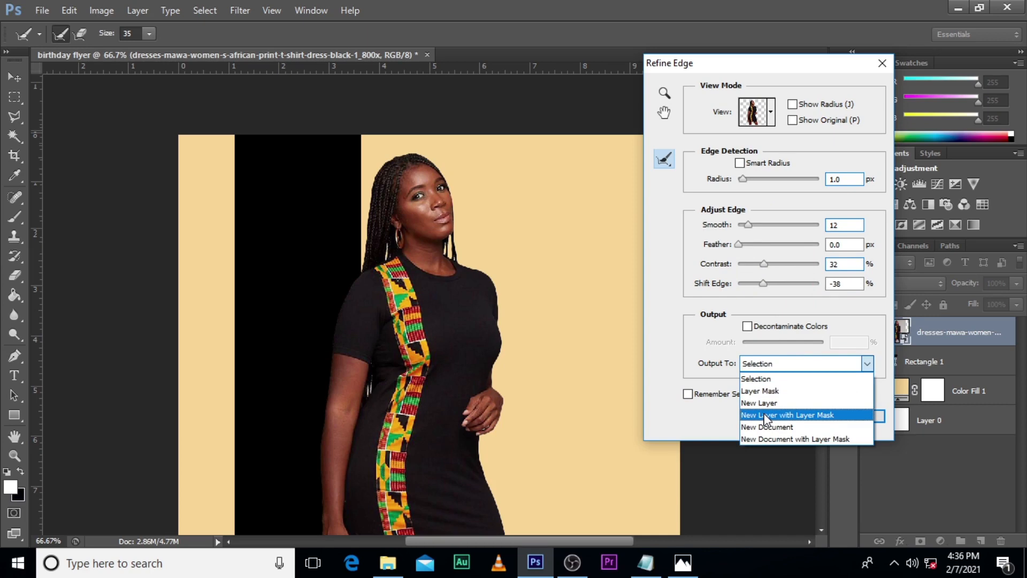
pyautogui.click(765, 415)
pyautogui.click(858, 416)
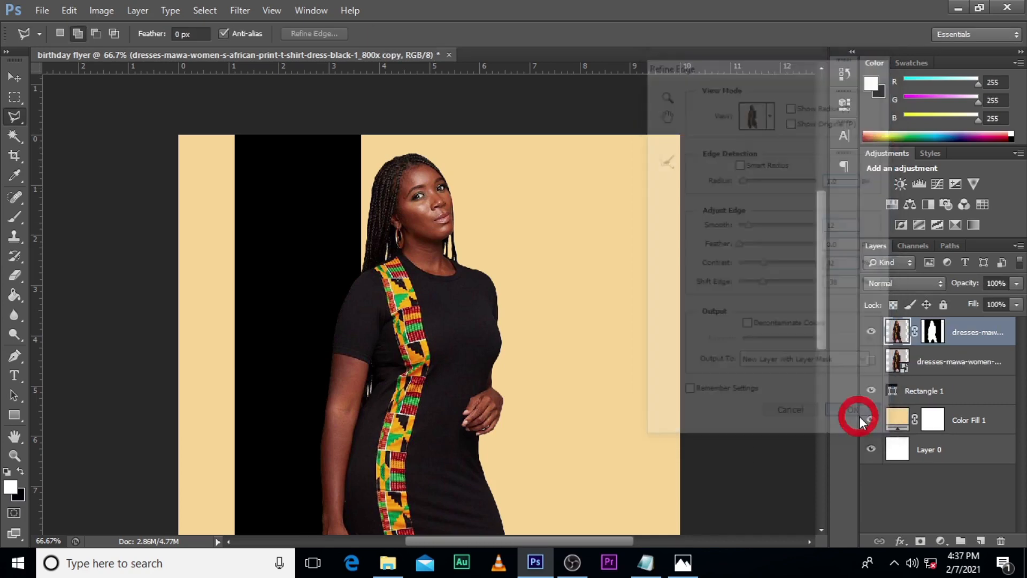
pyautogui.hotkey('ctrl', '0')
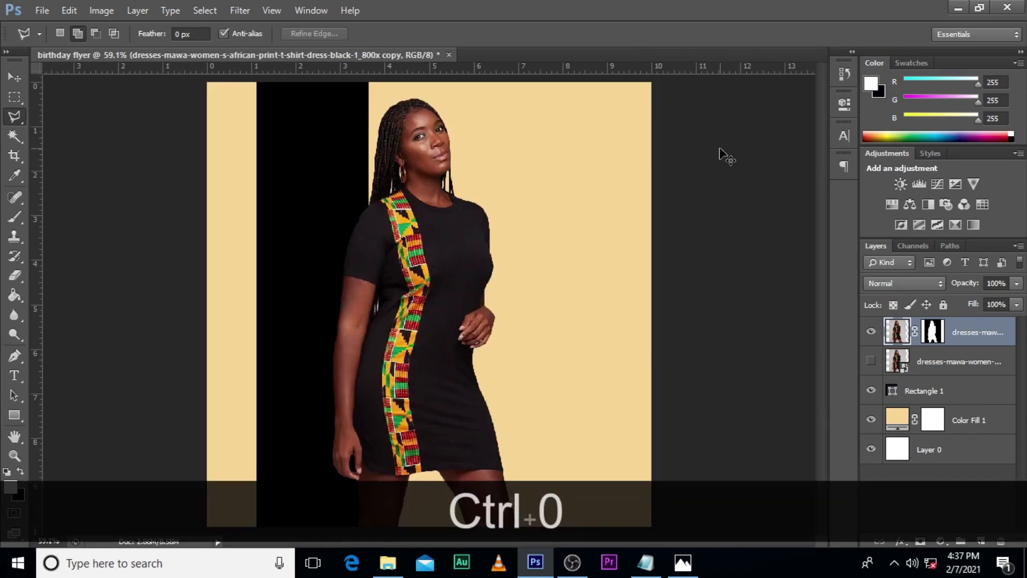
# Step: Delete the hidden original photo layer and convert the masked cutout of the woman to a smart object
pyautogui.click(962, 364)
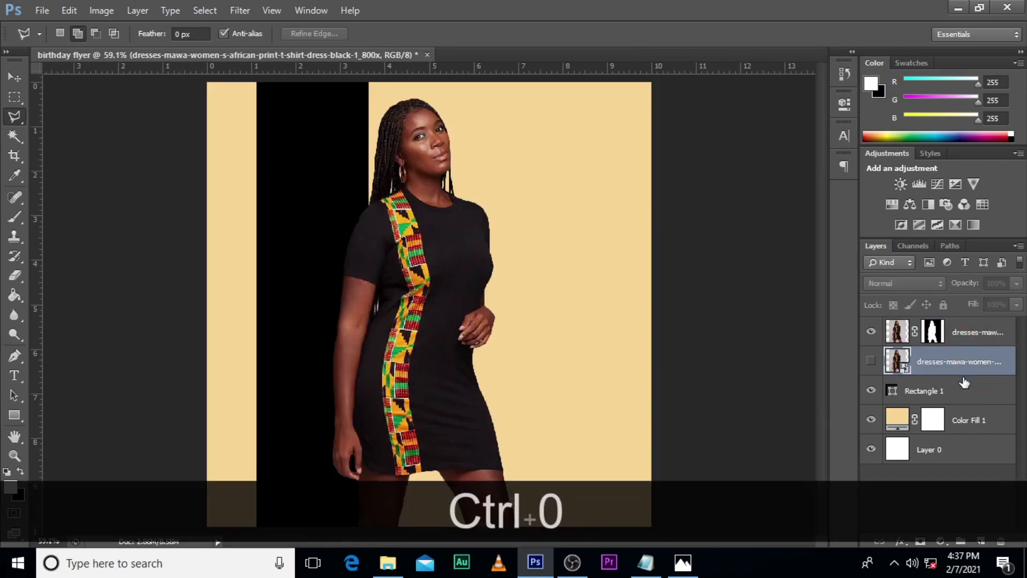
pyautogui.press('Delete')
pyautogui.click(970, 329)
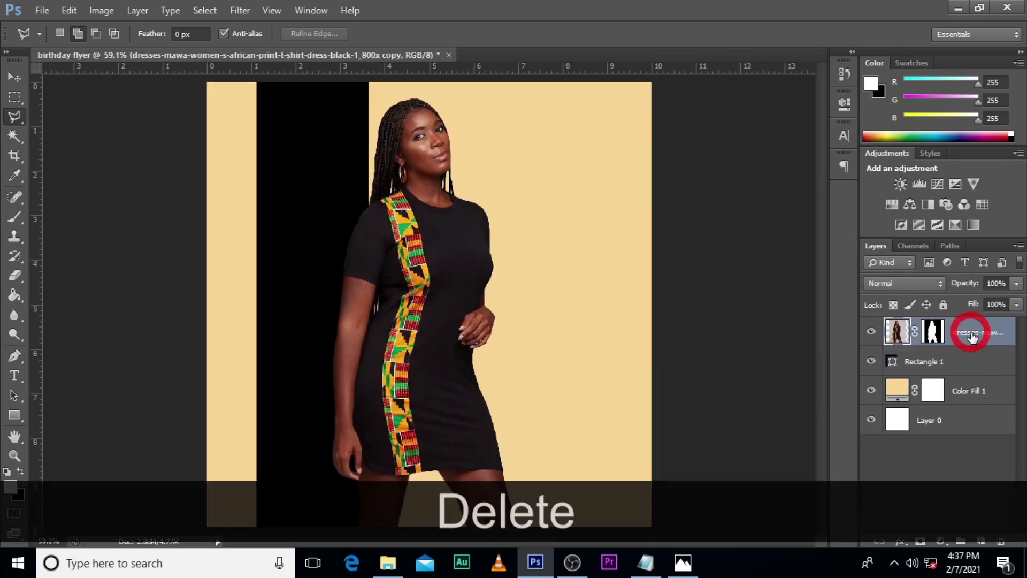
pyautogui.rightClick(970, 329)
pyautogui.click(853, 177)
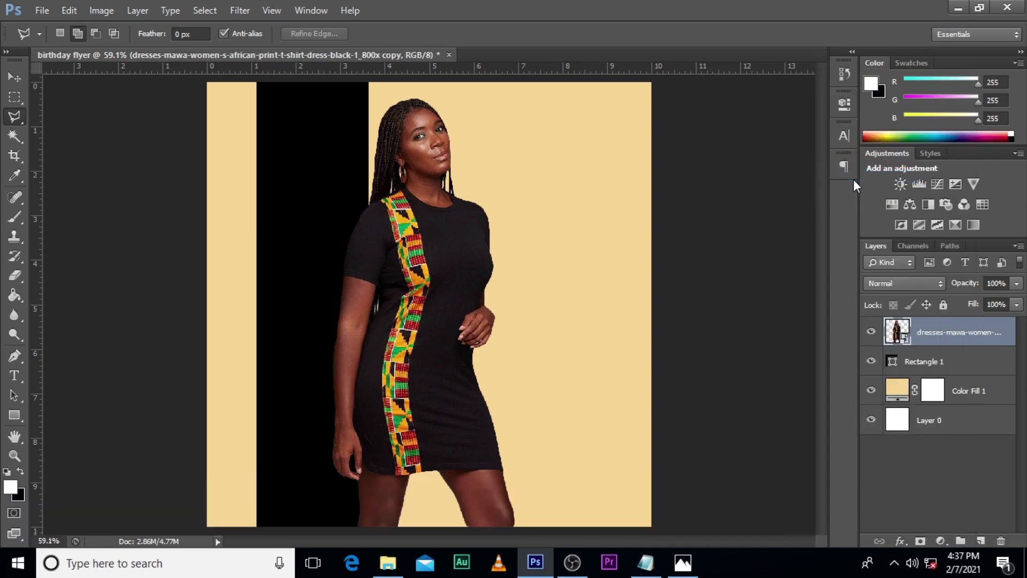
# Step: Group the Rectangle 1 and Color Fill 1 layers and name the group BG
pyautogui.click(935, 363)
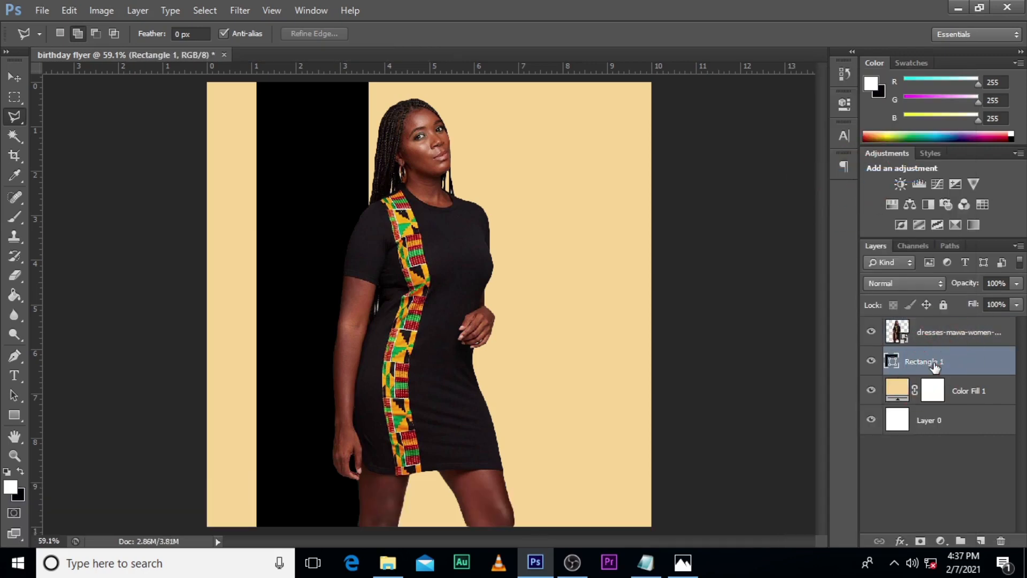
pyautogui.keyDown('shift'); pyautogui.click(936, 389); pyautogui.keyUp('shift')
pyautogui.hotkey('ctrl', 'g')
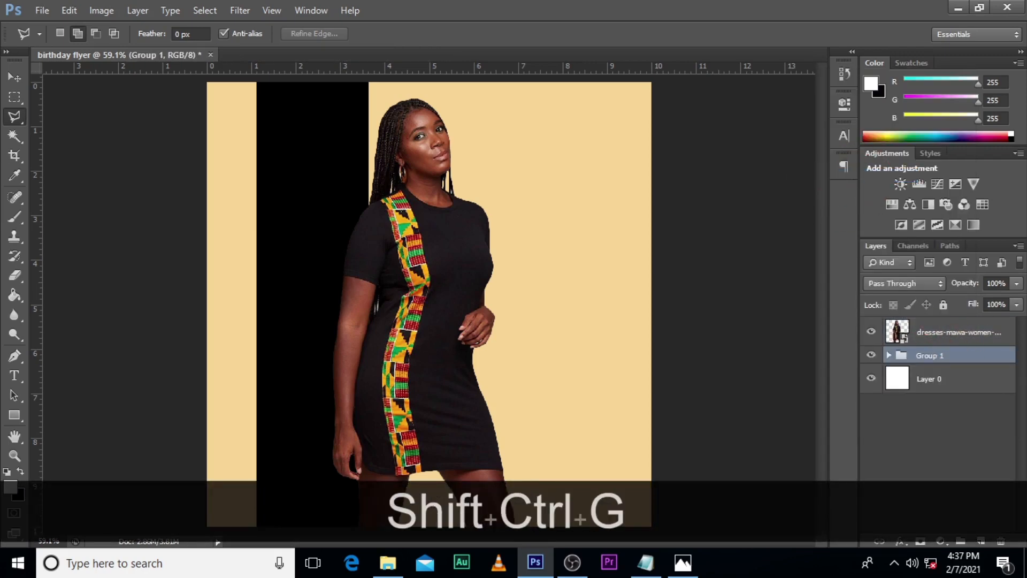
pyautogui.doubleClick(928, 356)
pyautogui.press('capslock')
pyautogui.write('BG')
pyautogui.press('Return')
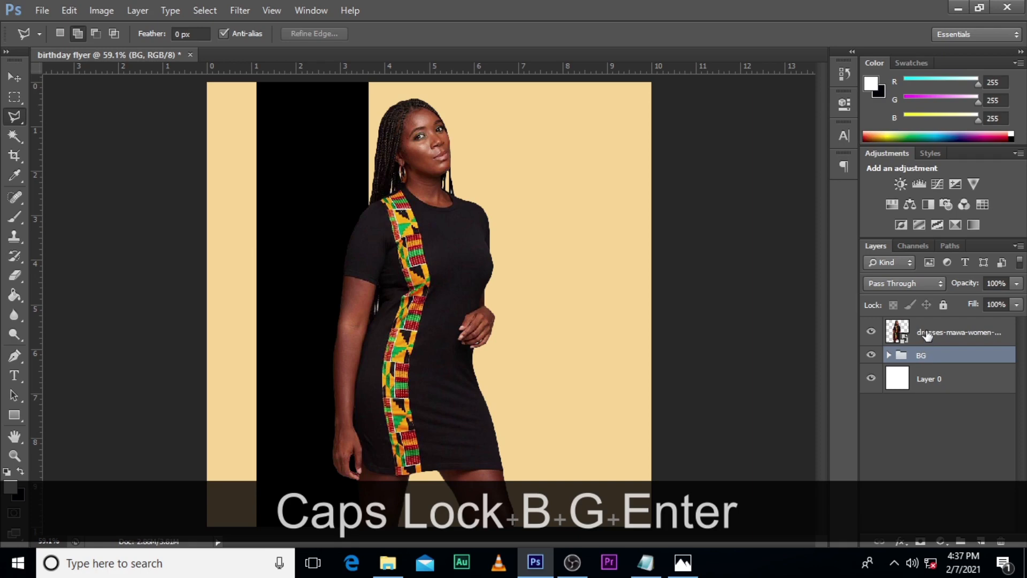
# Step: Put the woman's cutout layer in its own group named IMAGE and collapse it
pyautogui.click(927, 333)
pyautogui.hotkey('ctrl', 'g')
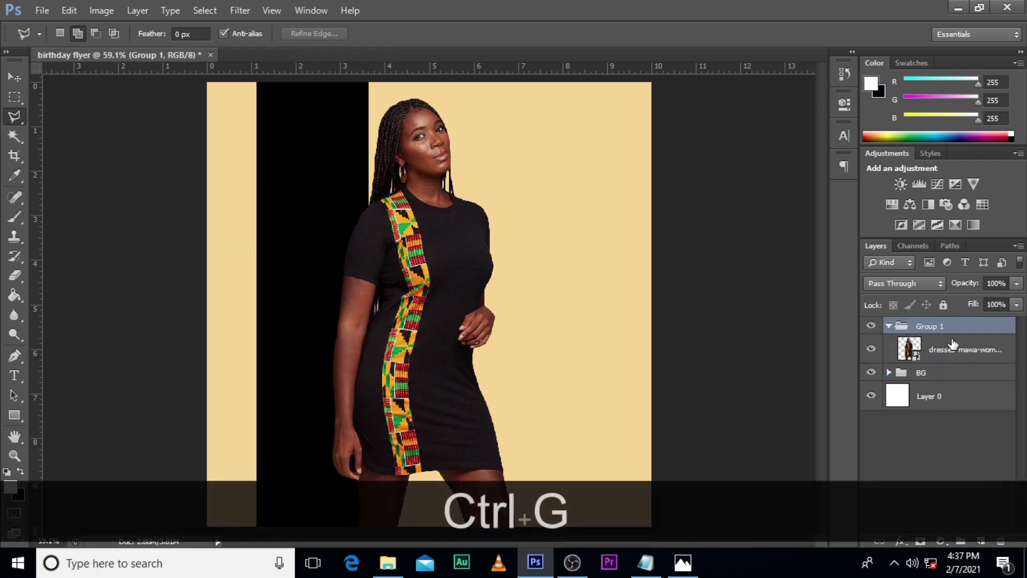
pyautogui.doubleClick(927, 326)
pyautogui.write('IMAGE')
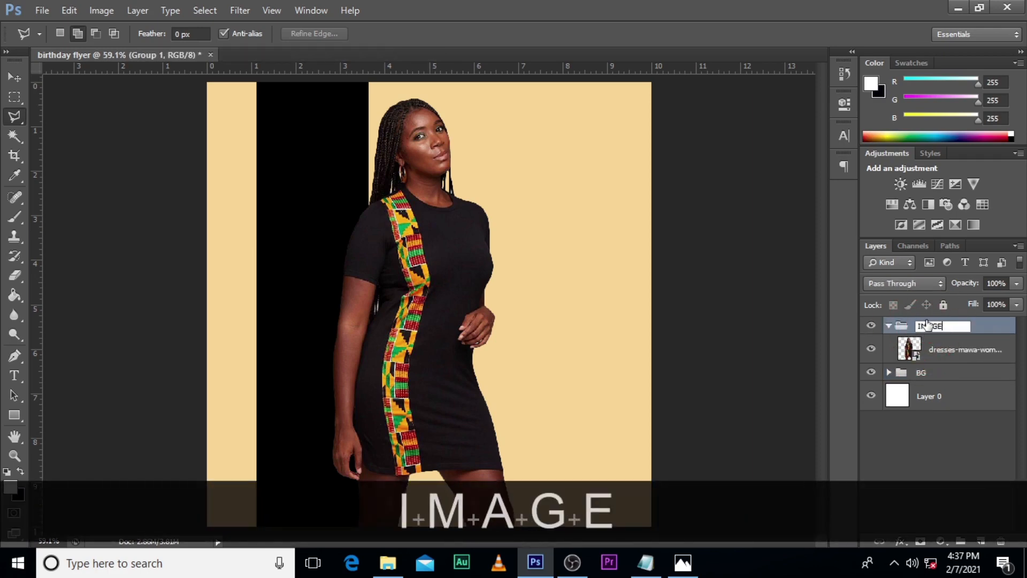
pyautogui.press('Return')
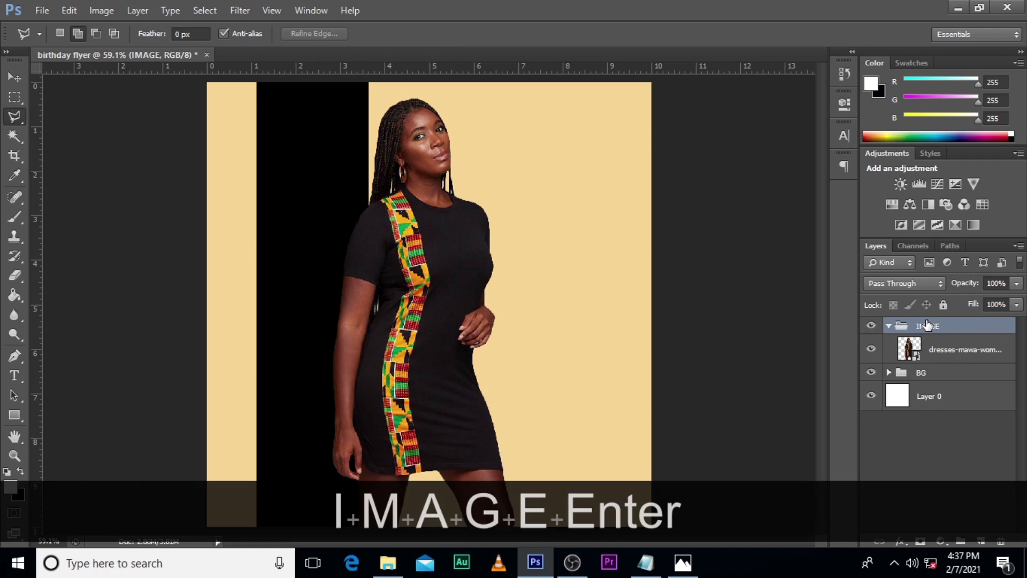
pyautogui.click(887, 326)
# Step: Recolour the Color Fill 1 background by sampling the orange of the dress pattern and picking a paler tint of it
pyautogui.click(888, 343)
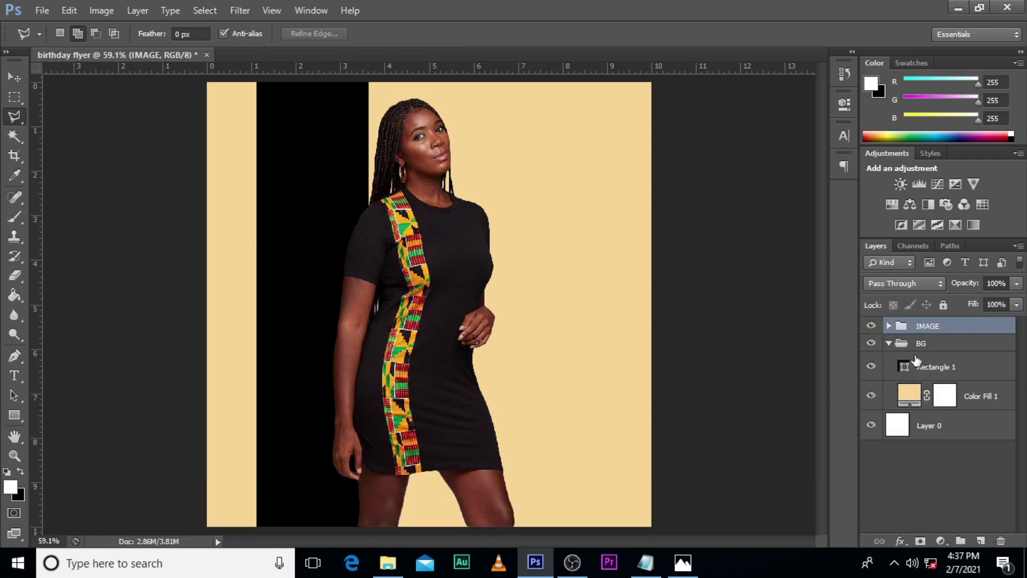
pyautogui.click(907, 396)
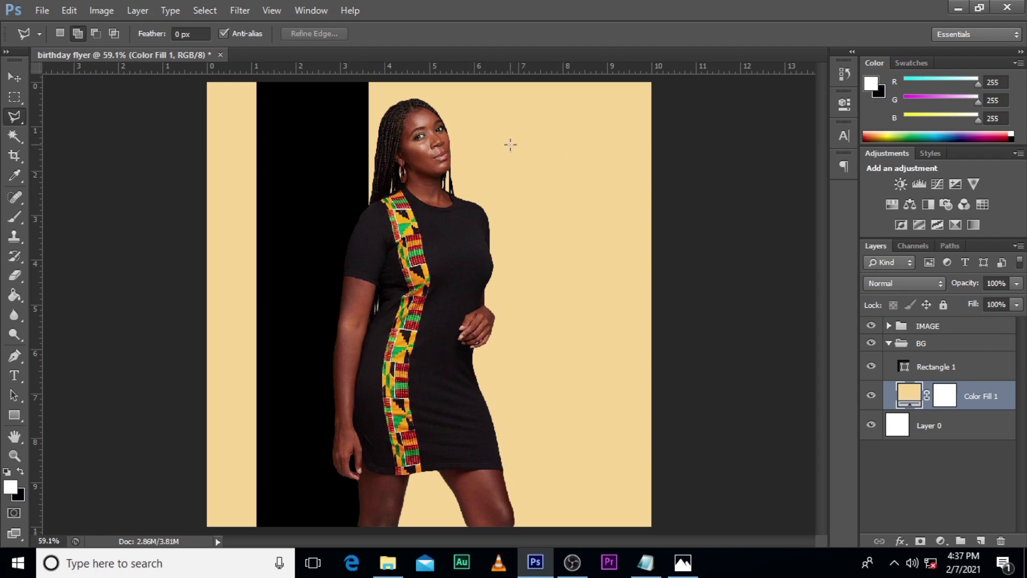
pyautogui.doubleClick(909, 393)
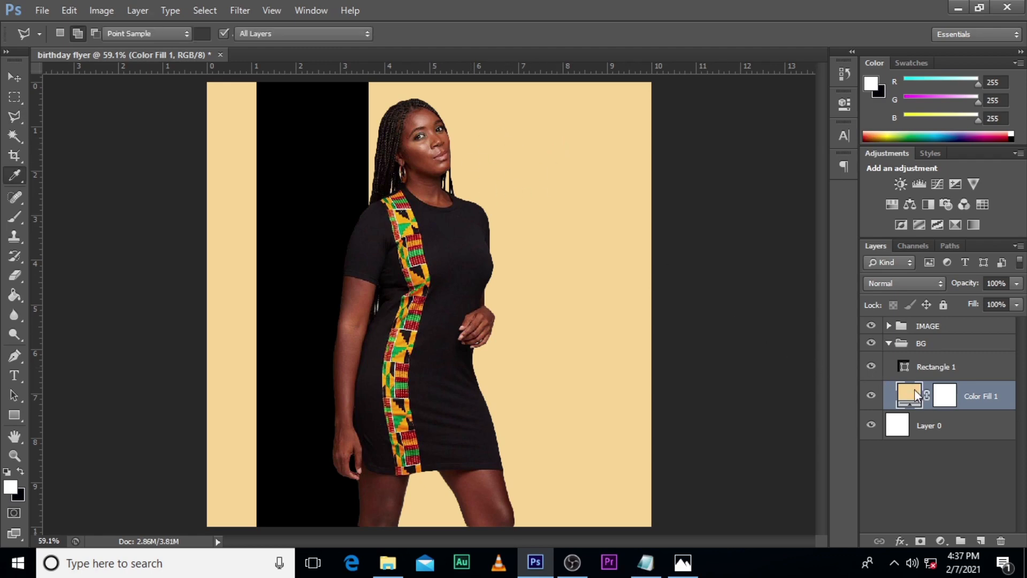
pyautogui.click(424, 273)
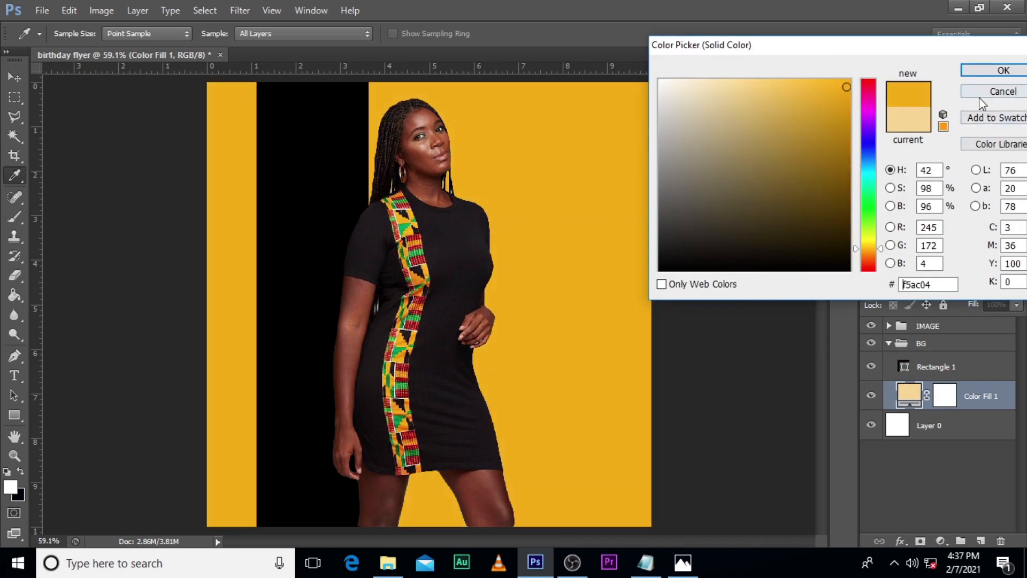
pyautogui.click(749, 82)
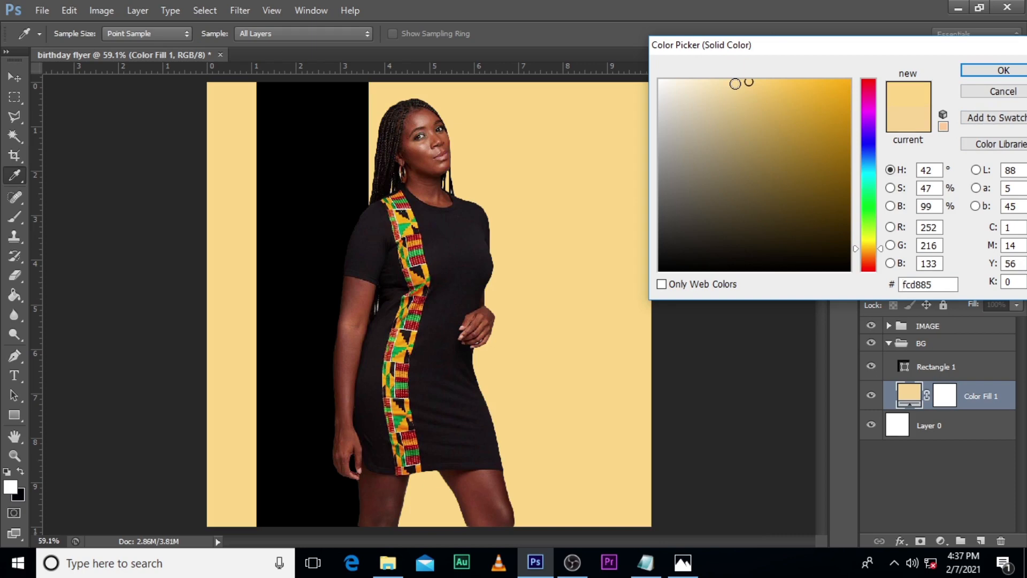
pyautogui.click(1004, 70)
pyautogui.press('l')
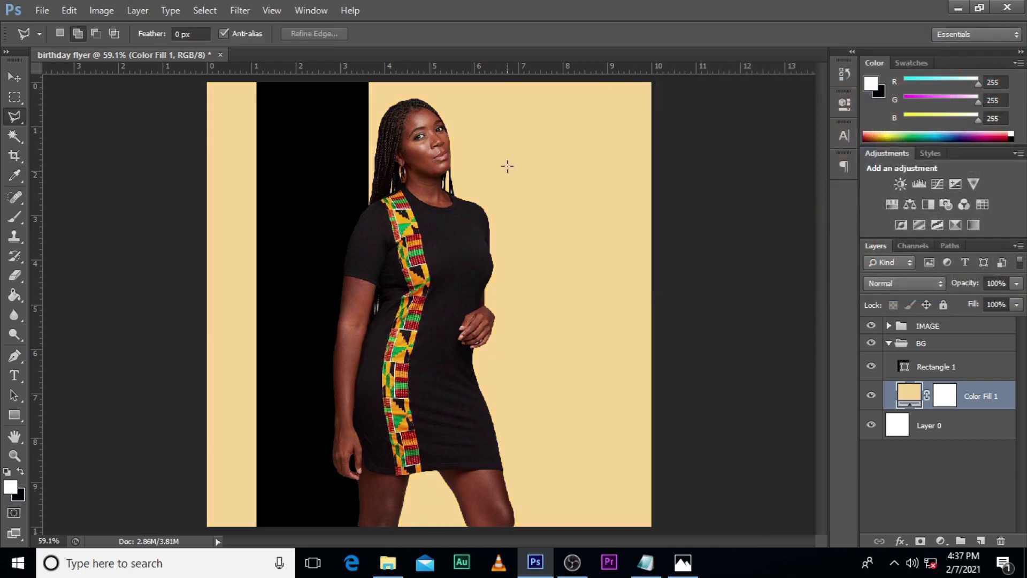
# Step: Recolour the vertical band with a near-black sampled from the woman's dress
pyautogui.click(904, 368)
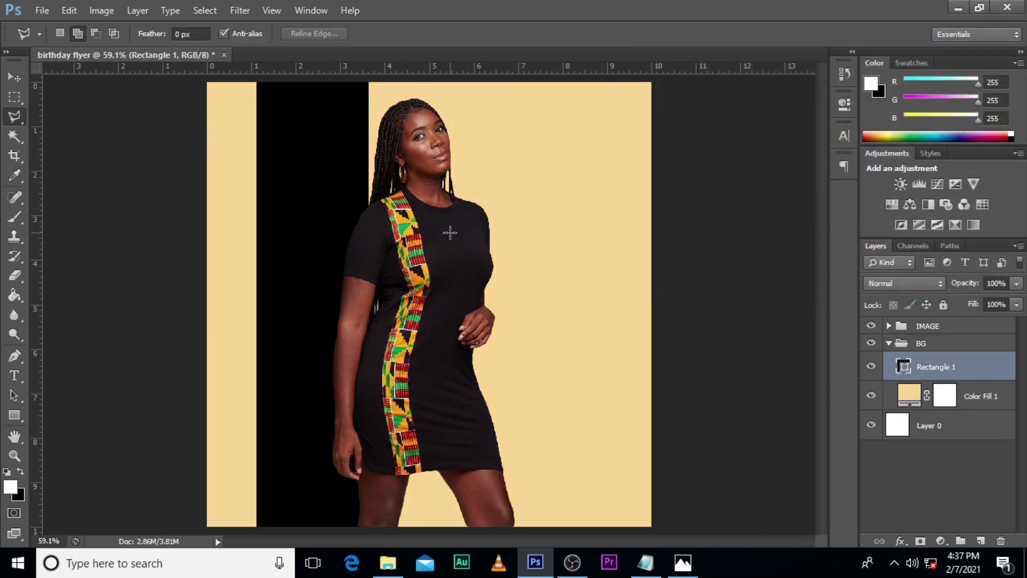
pyautogui.doubleClick(904, 367)
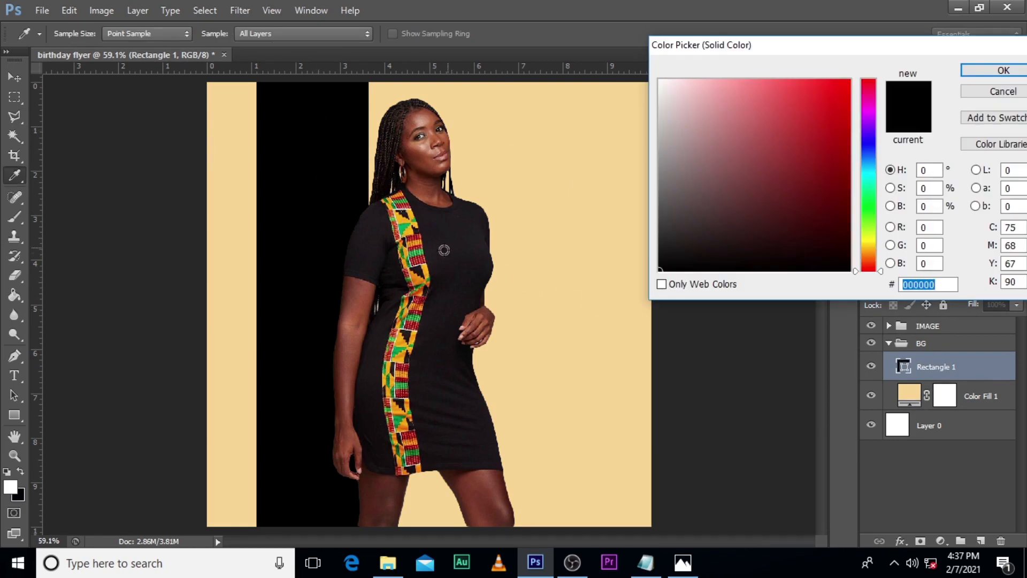
pyautogui.click(462, 349)
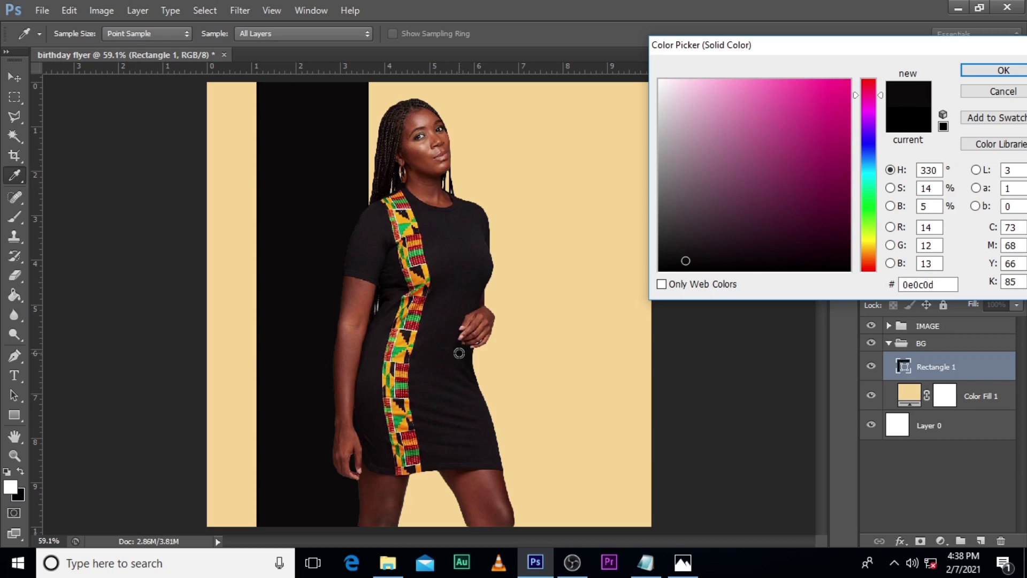
pyautogui.click(1002, 70)
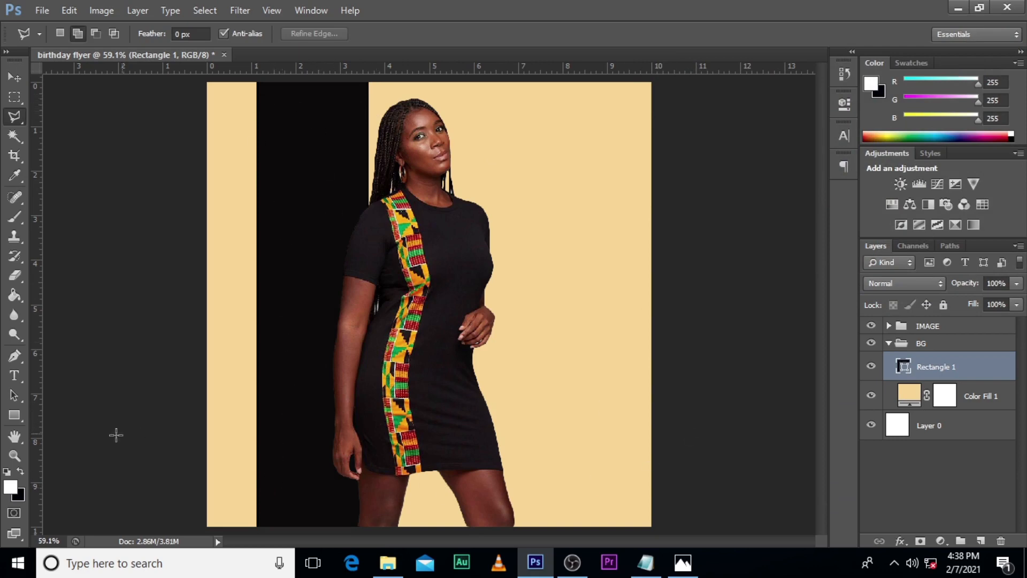
# Step: Remove the stroke from the vertical band's rectangle shape
pyautogui.click(15, 416)
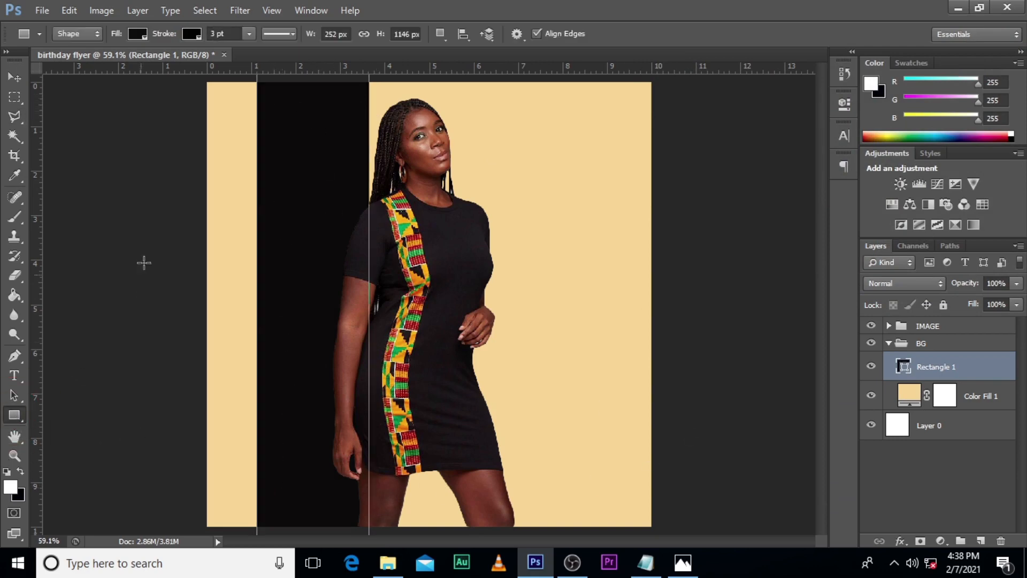
pyautogui.click(188, 31)
pyautogui.click(125, 67)
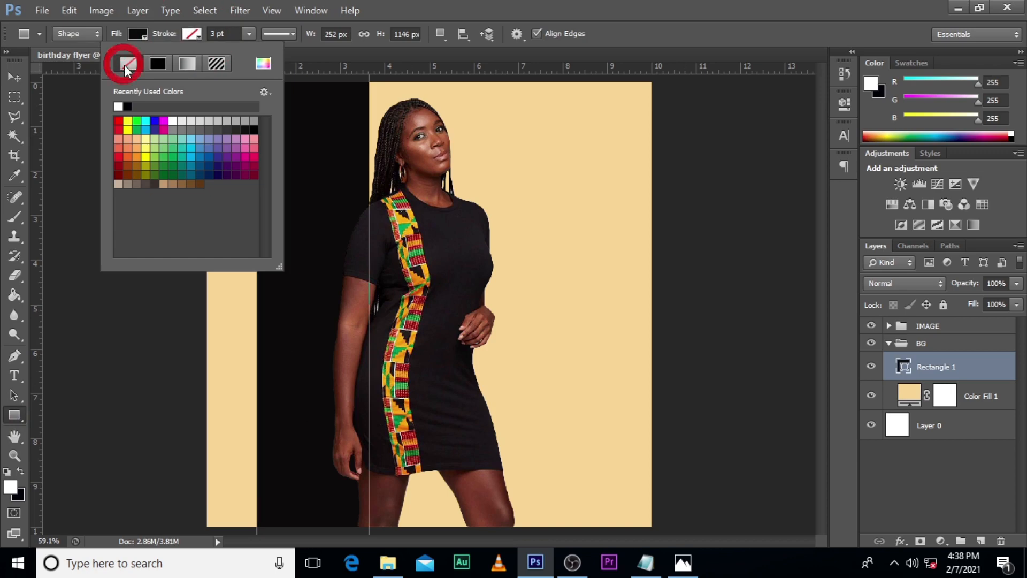
pyautogui.click(527, 3)
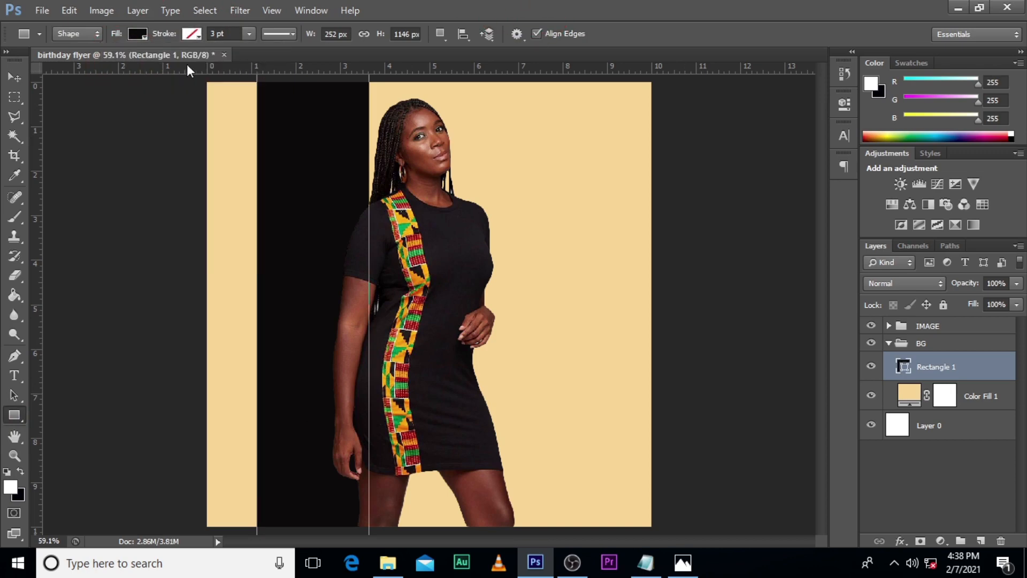
# Step: Move the woman's cutout in the IMAGE group left so that she stands in front of the dark vertical band
pyautogui.click(942, 422)
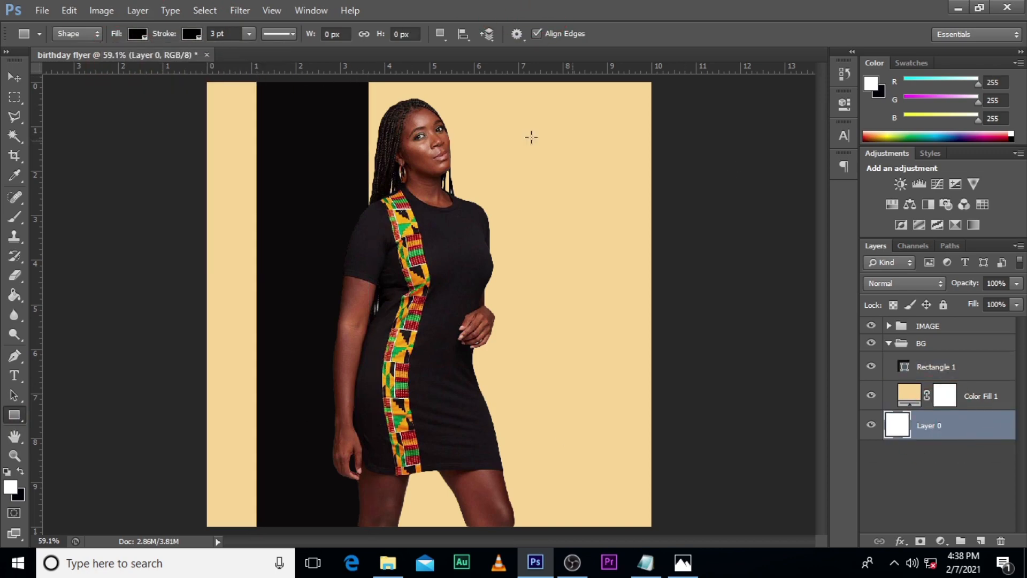
pyautogui.click(932, 345)
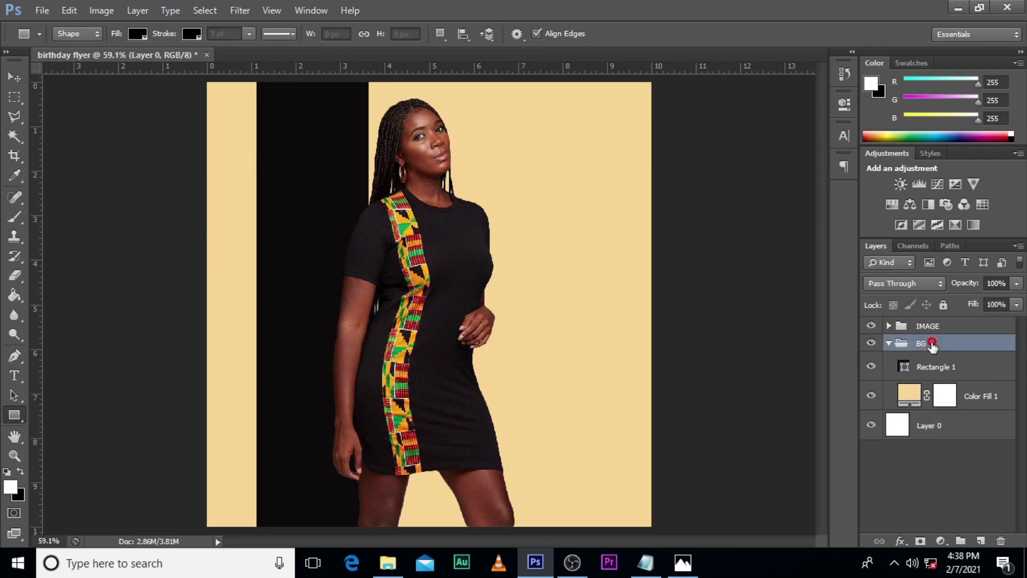
pyautogui.click(907, 327)
pyautogui.click(889, 326)
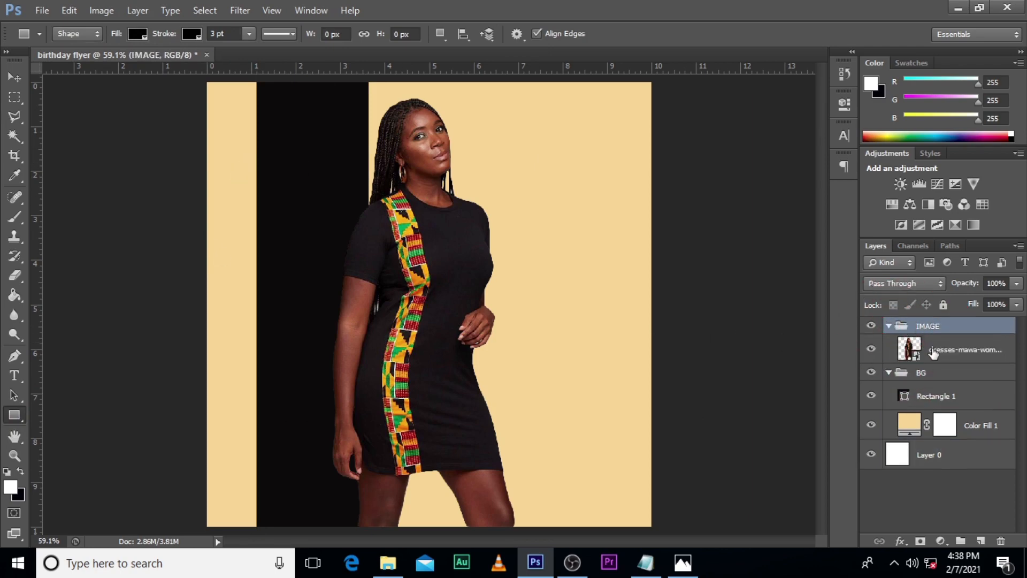
pyautogui.click(952, 349)
pyautogui.press('v')
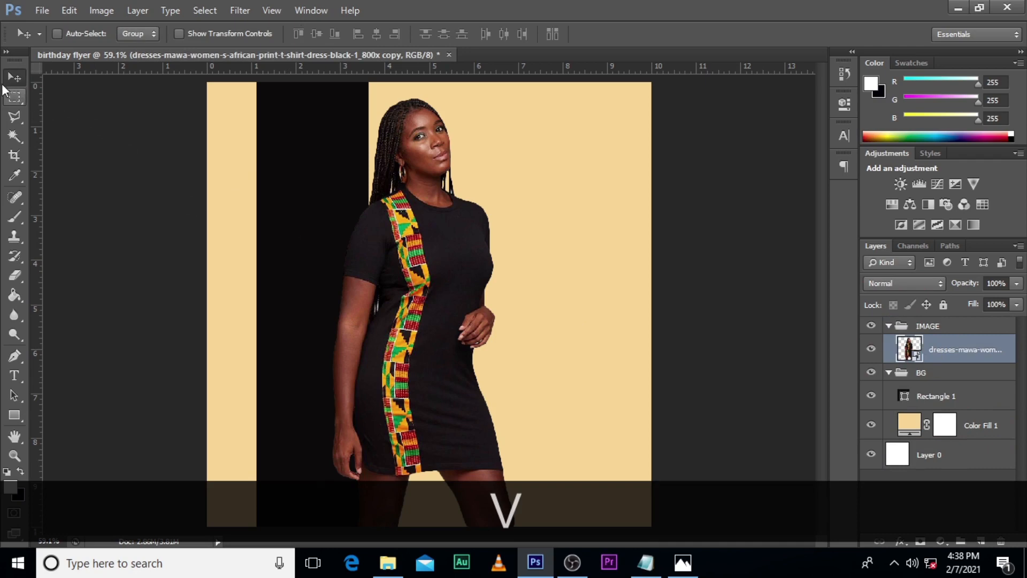
pyautogui.moveTo(430, 285); pyautogui.dragTo(344, 282)
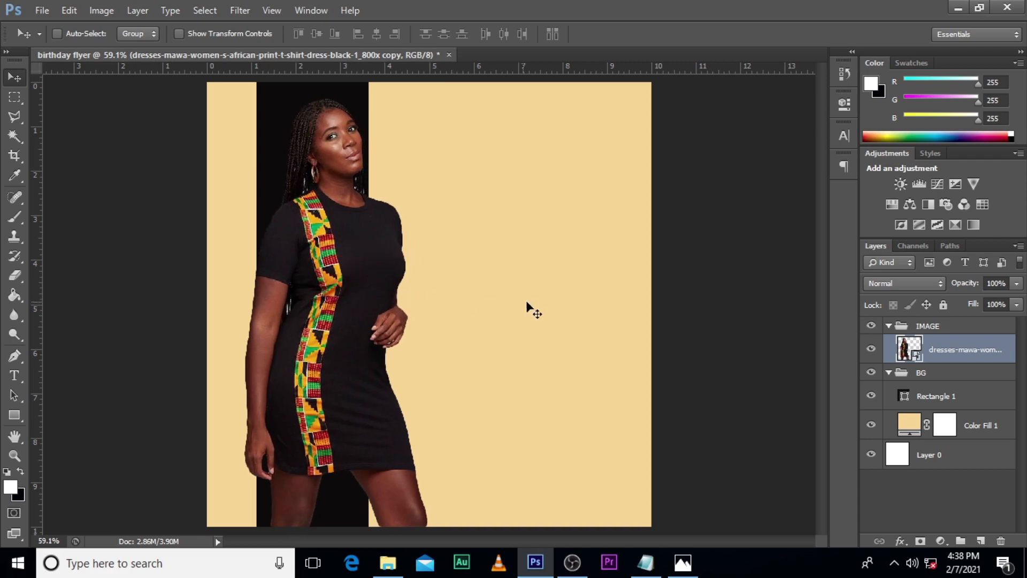
# Step: Collapse the BG and IMAGE groups and make the IMAGE group the active one
pyautogui.click(972, 454)
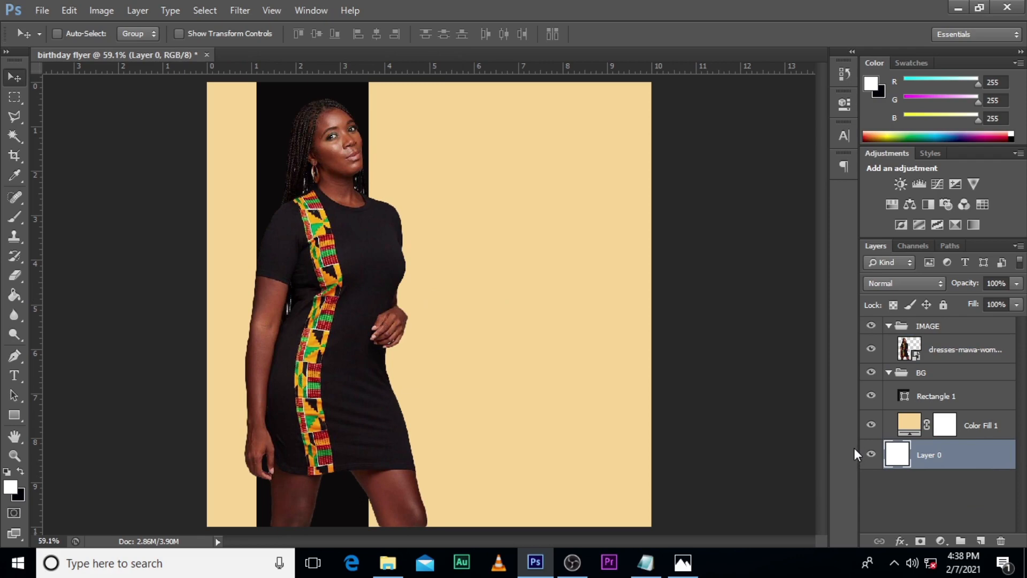
pyautogui.click(889, 373)
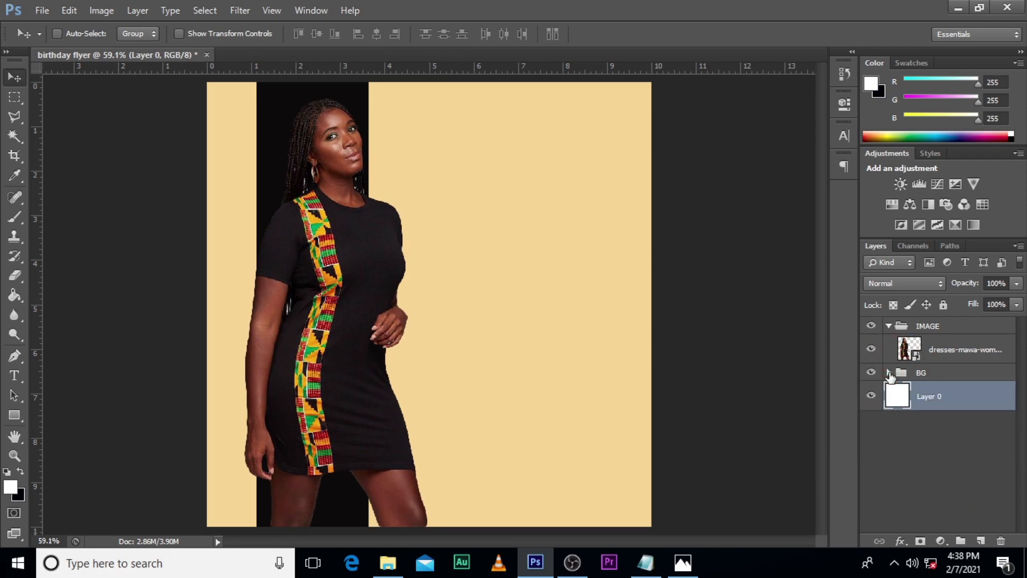
pyautogui.click(887, 326)
pyautogui.click(921, 325)
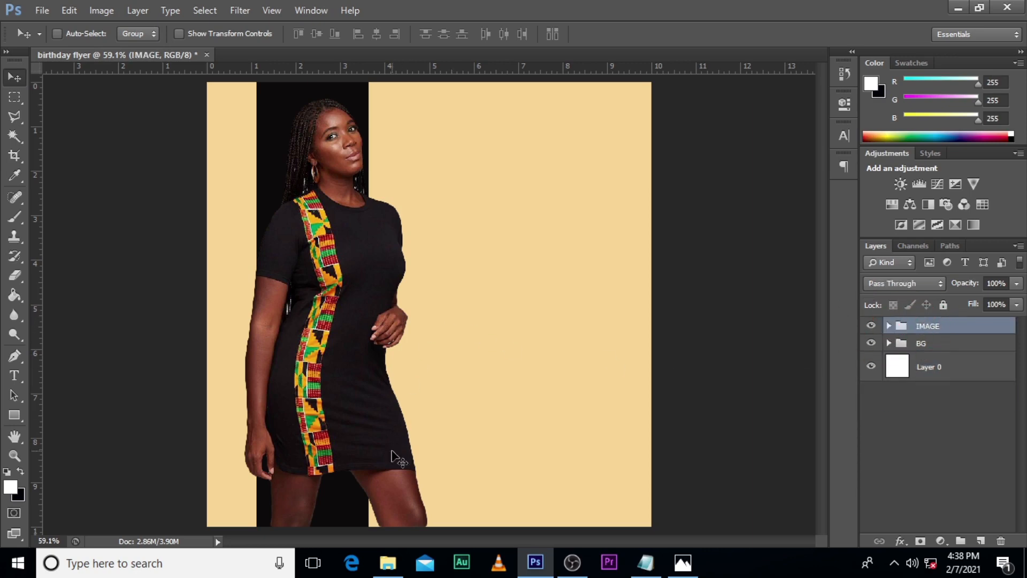
# Step: Place happy-birthday-text-calligraphic-white-background-107795178 from the RAW folder in the flyer's upper right, scaled to about 254%
pyautogui.click(388, 562)
pyautogui.click(18, 117)
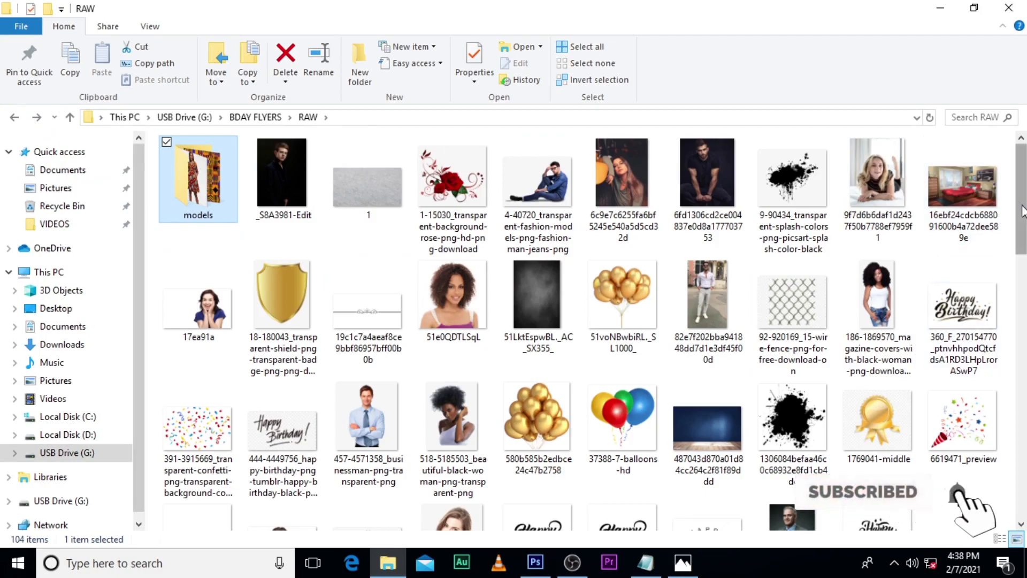
pyautogui.moveTo(1022, 212); pyautogui.dragTo(1002, 371)
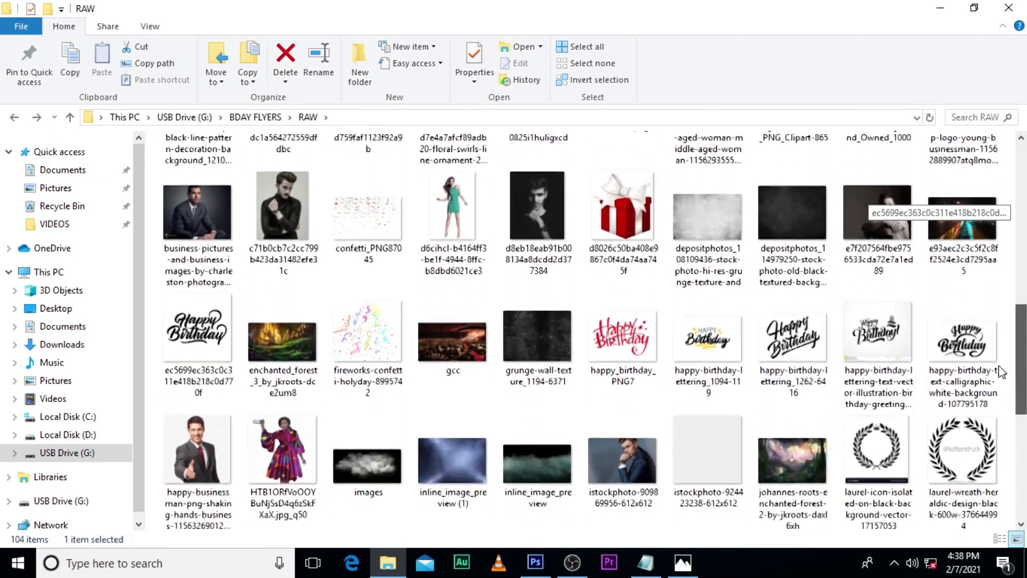
pyautogui.click(790, 329)
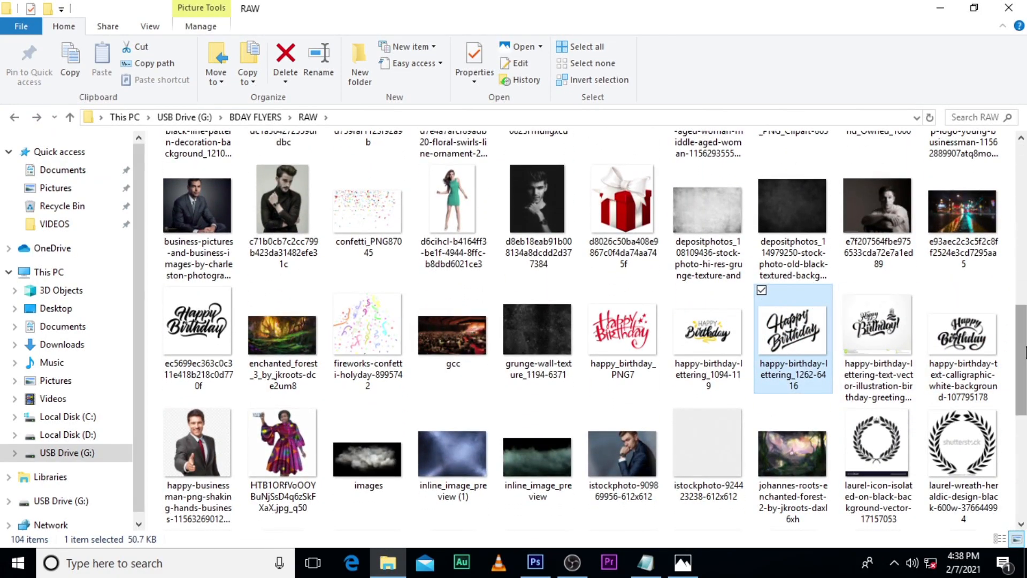
pyautogui.moveTo(962, 342); pyautogui.dragTo(578, 397)
pyautogui.moveTo(512, 320); pyautogui.dragTo(569, 219)
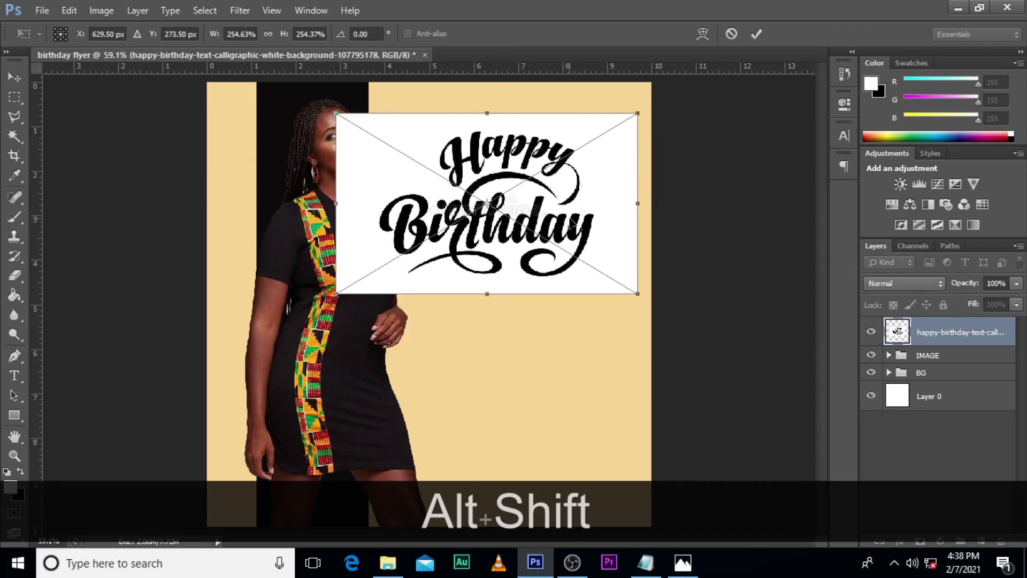
pyautogui.press('Return')
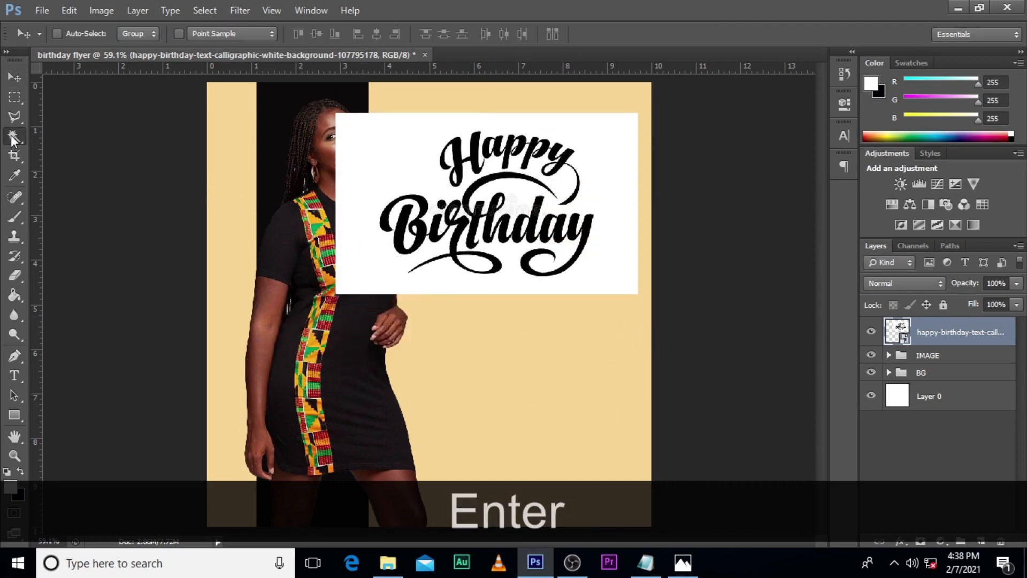
# Step: Select the lettering image's white background with the Magic Wand and hide it using an inverted layer mask
pyautogui.click(13, 138)
pyautogui.click(368, 154)
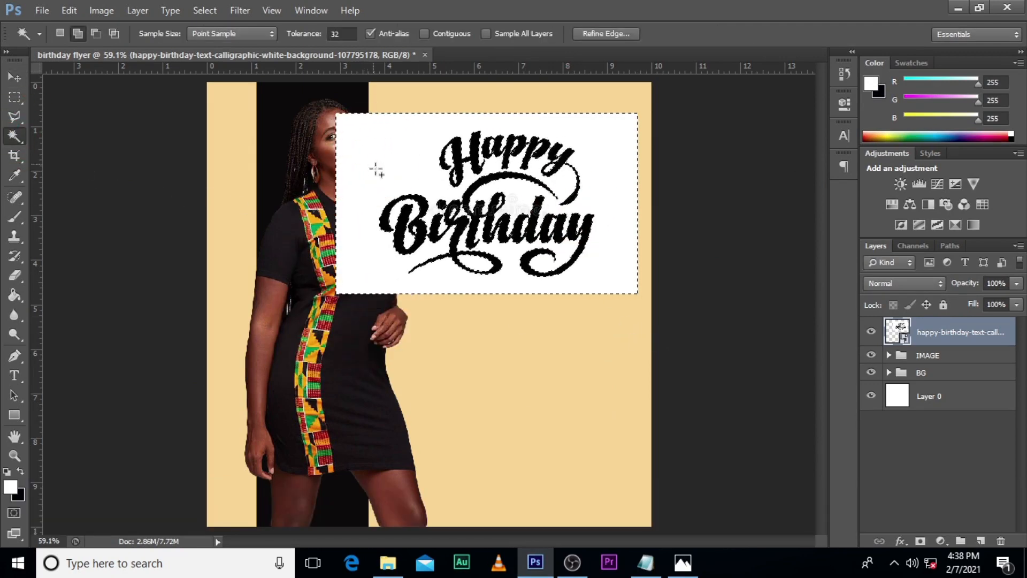
pyautogui.click(920, 541)
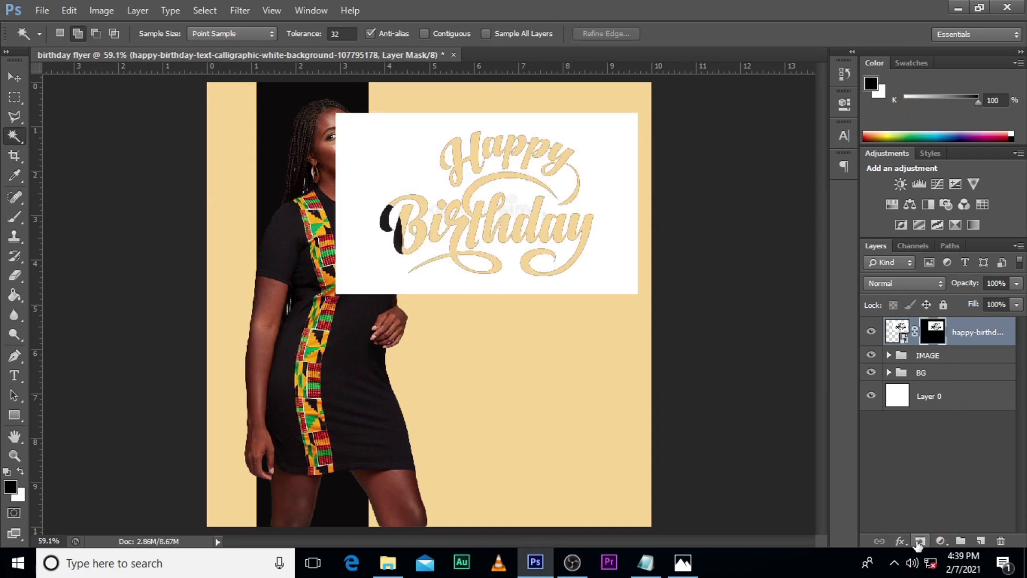
pyautogui.doubleClick(933, 332)
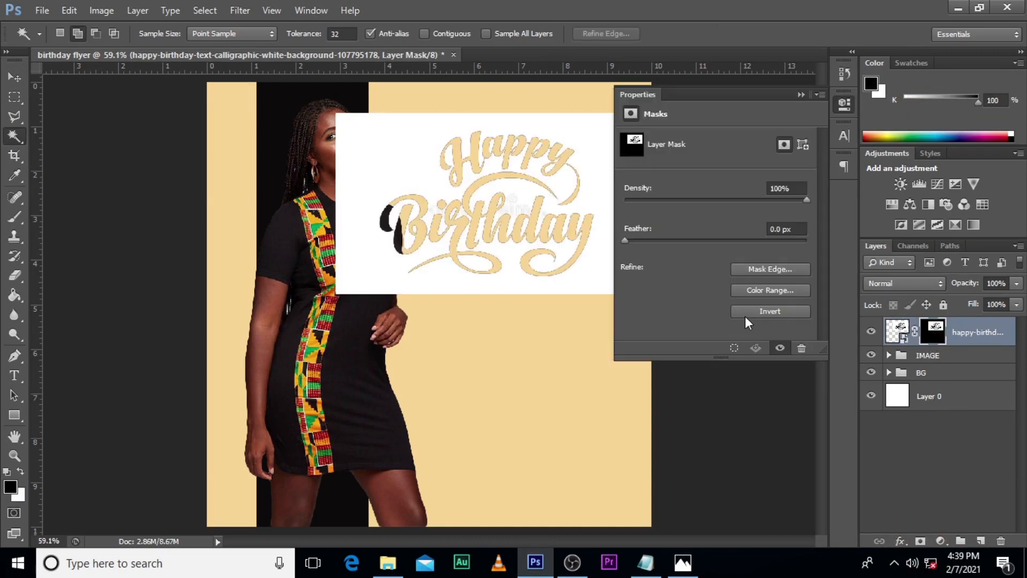
pyautogui.click(770, 312)
pyautogui.click(800, 94)
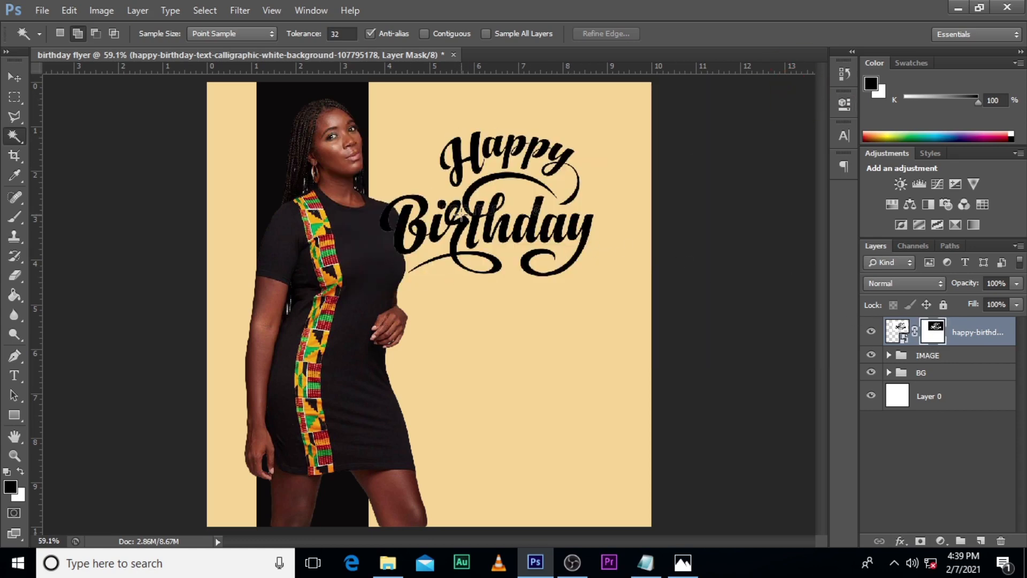
# Step: Apply a Color Overlay to the Happy Birthday lettering using near-black 1b1519 sampled from the woman's dress
pyautogui.doubleClick(1011, 325)
pyautogui.click(599, 305)
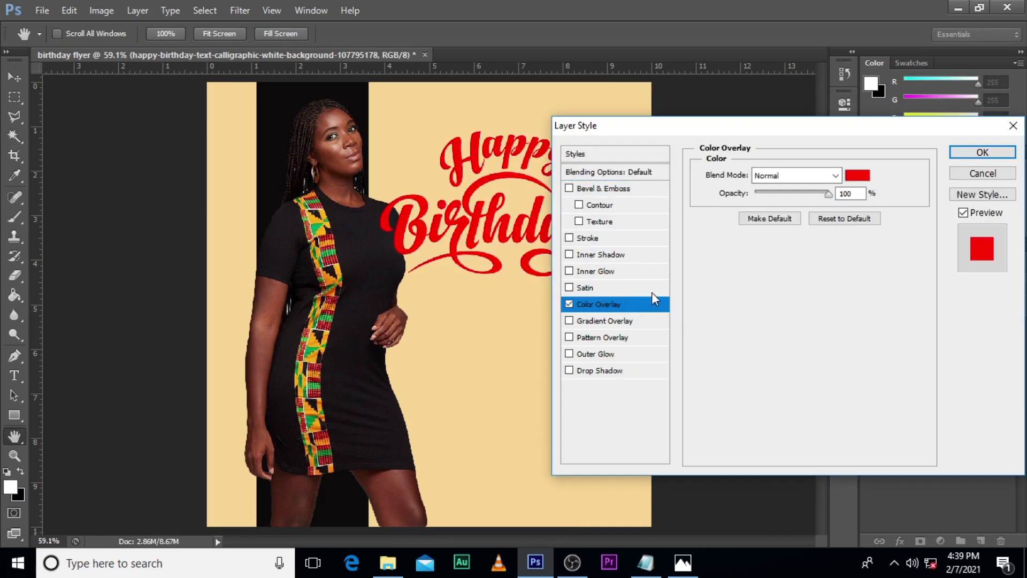
pyautogui.click(855, 176)
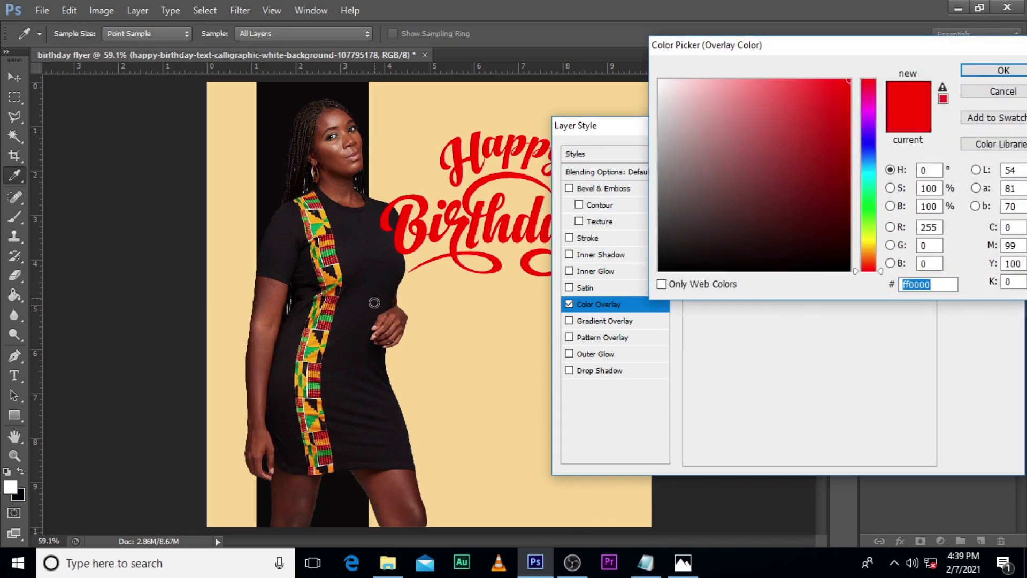
pyautogui.click(368, 358)
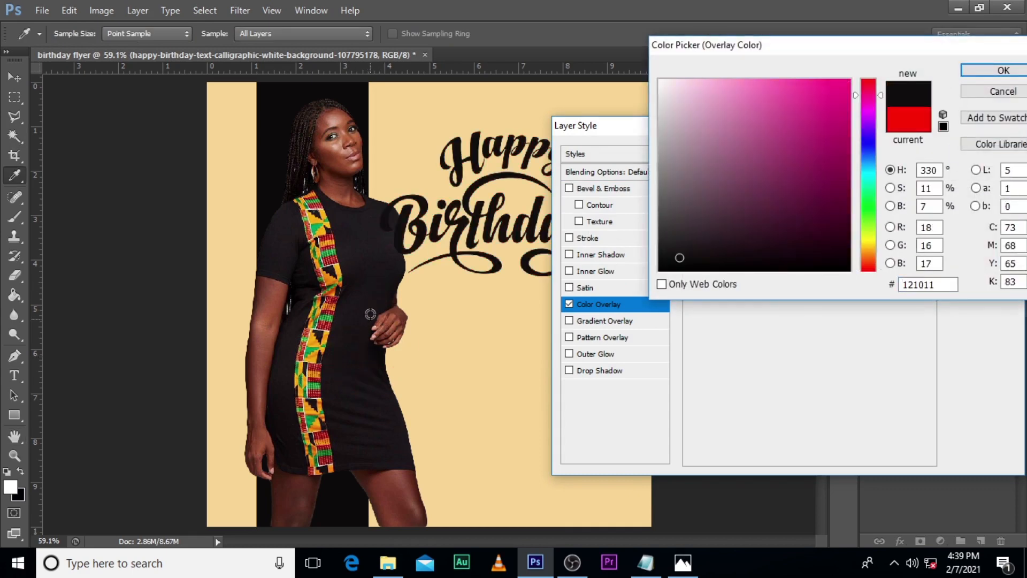
pyautogui.click(388, 273)
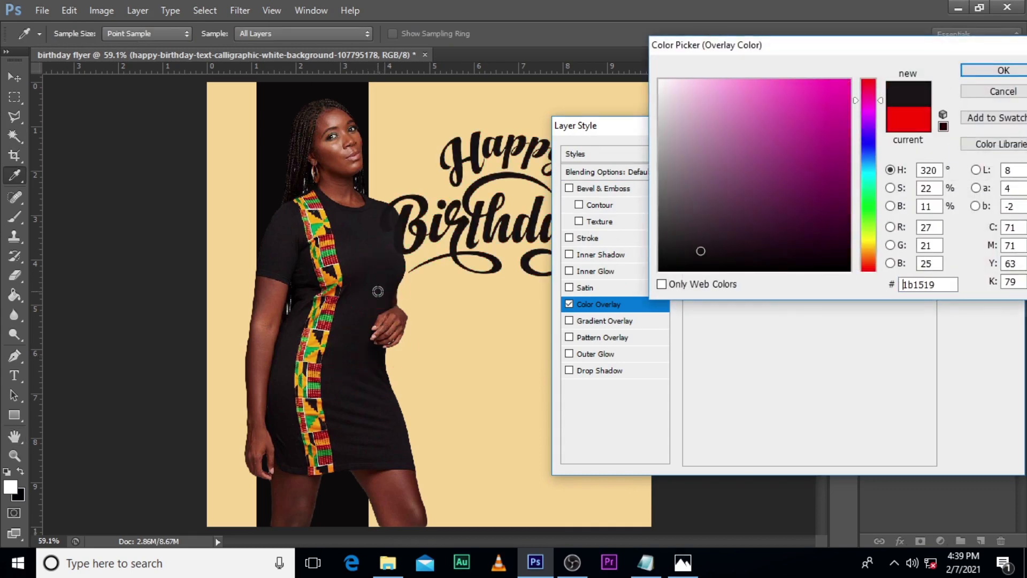
pyautogui.click(1001, 70)
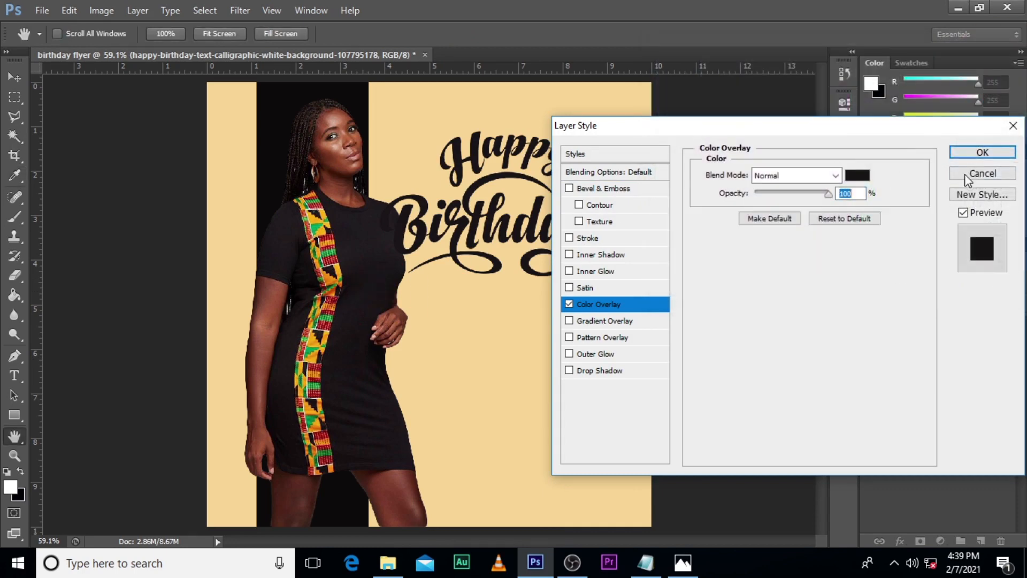
pyautogui.click(981, 153)
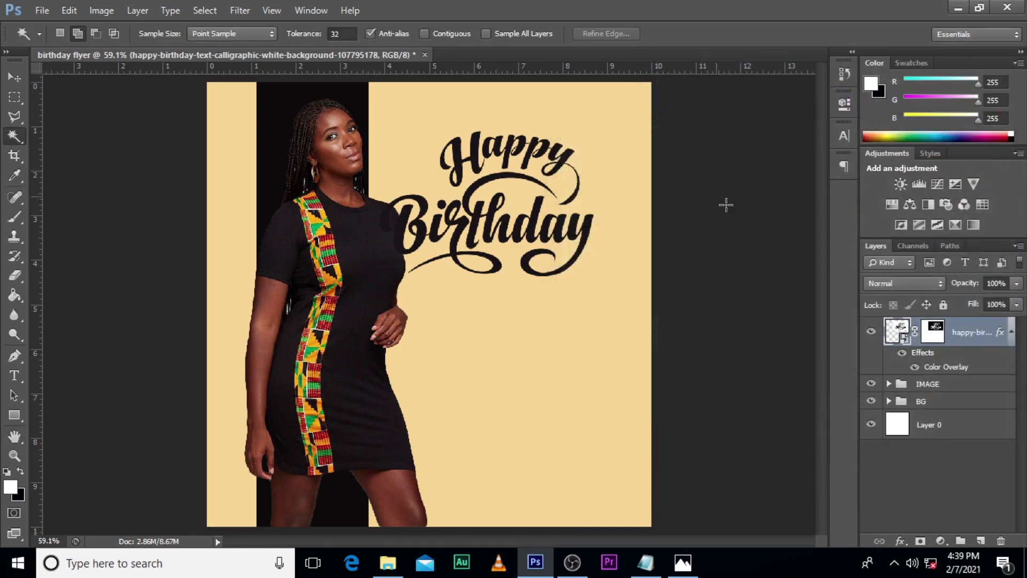
# Step: Convert the masked and recoloured lettering layer to a smart object
pyautogui.click(1010, 332)
pyautogui.rightClick(956, 338)
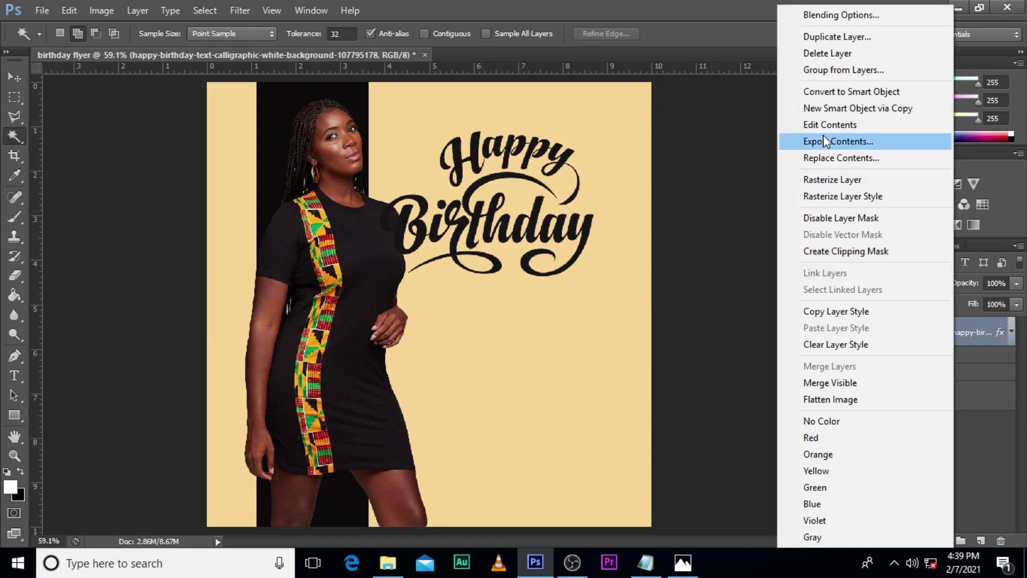
pyautogui.click(833, 93)
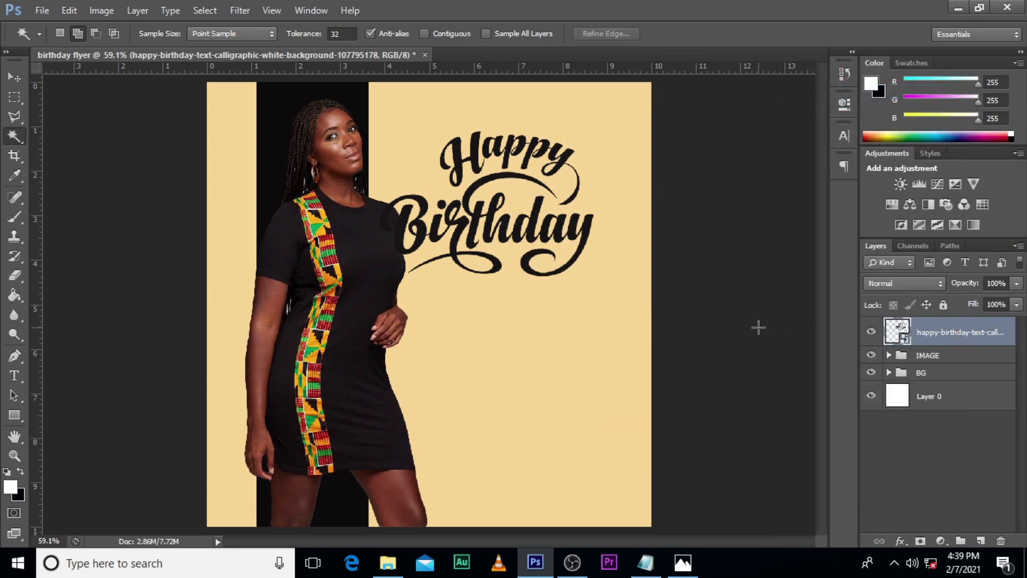
# Step: Move the Happy Birthday lettering clear of the woman into the tan area and enlarge it to about 112%
pyautogui.press('v')
pyautogui.moveTo(515, 242); pyautogui.dragTo(553, 212)
pyautogui.hotkey('ctrl', 't')
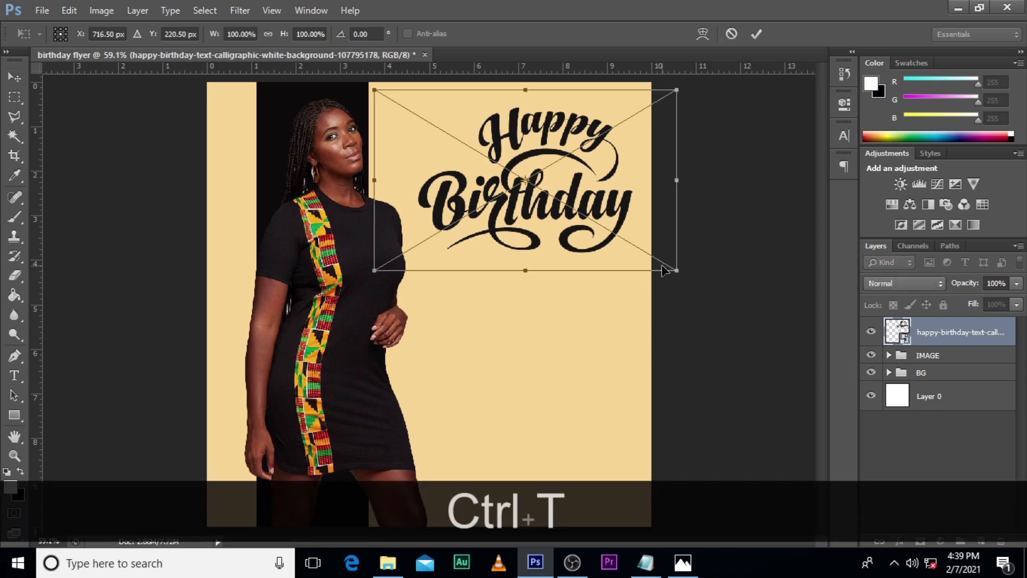
pyautogui.moveTo(671, 266); pyautogui.dragTo(696, 286)
pyautogui.moveTo(643, 233); pyautogui.dragTo(642, 242)
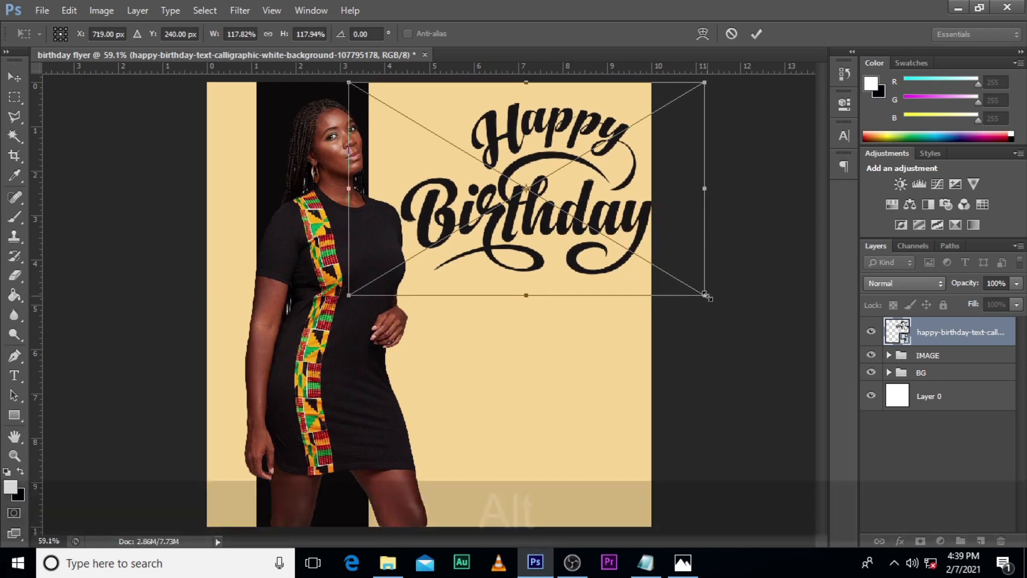
pyautogui.moveTo(704, 292); pyautogui.dragTo(695, 290)
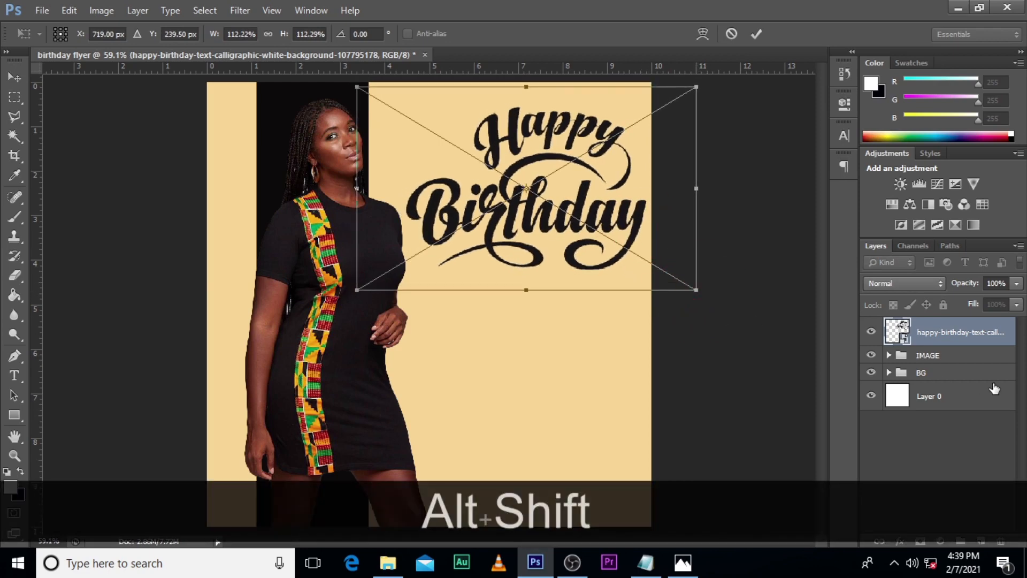
pyautogui.press('Left')
pyautogui.press('Left')
pyautogui.press('Left')
pyautogui.press('Left')
pyautogui.press('Left')
pyautogui.press('Down')
pyautogui.press('Down')
pyautogui.press('Down')
pyautogui.press('Down')
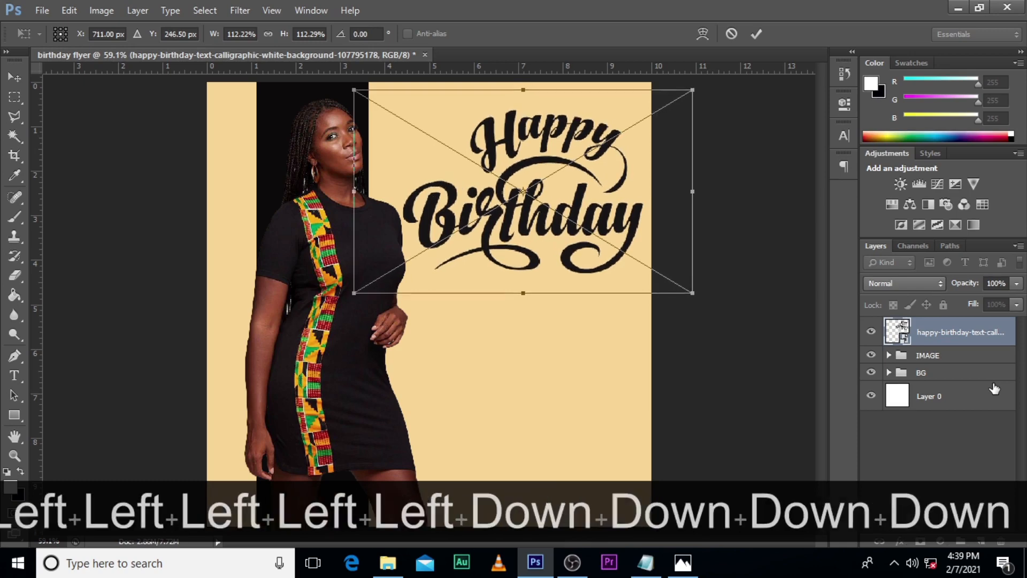
pyautogui.press('Down')
pyautogui.press('Left')
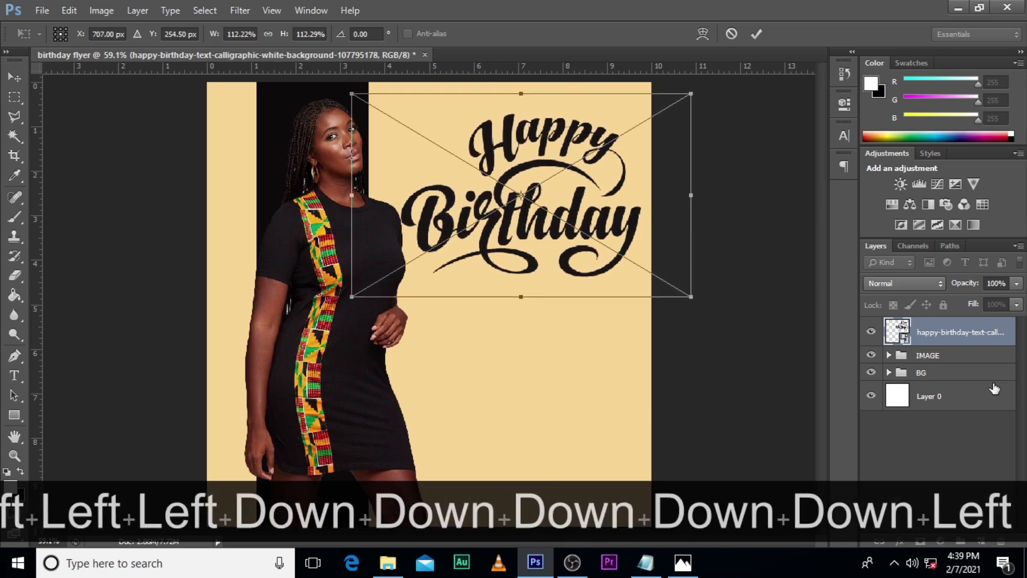
pyautogui.press('Return')
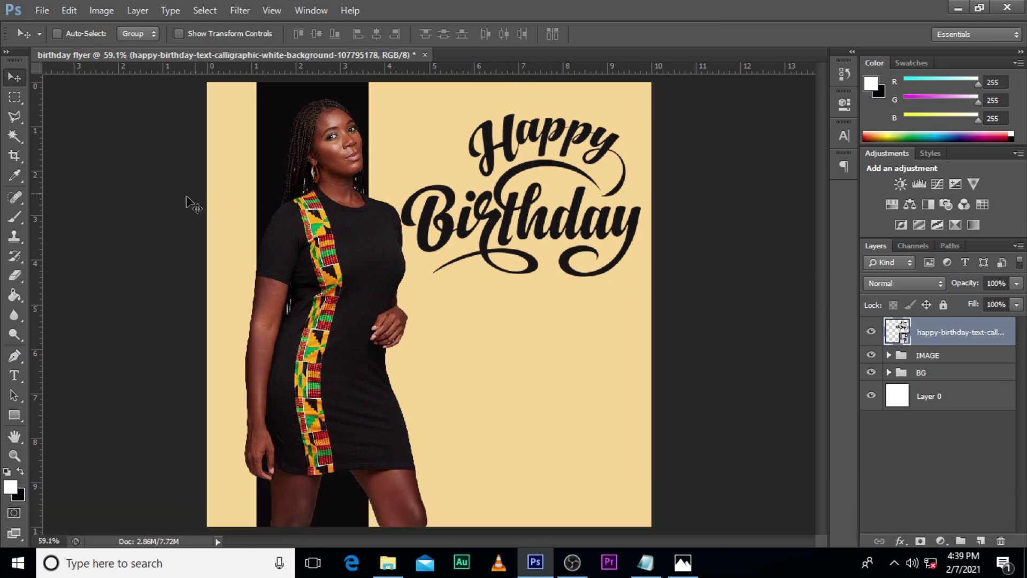
# Step: Place three vertical guides at the left edge, centre and right edge of the Happy Birthday lettering
pyautogui.moveTo(40, 276); pyautogui.dragTo(536, 292)
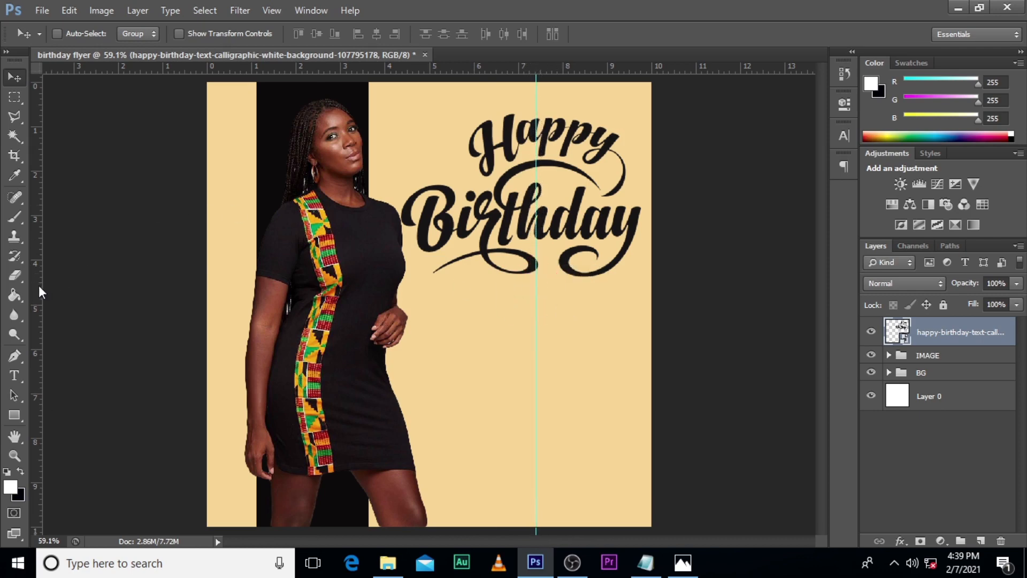
pyautogui.moveTo(39, 285); pyautogui.dragTo(401, 288)
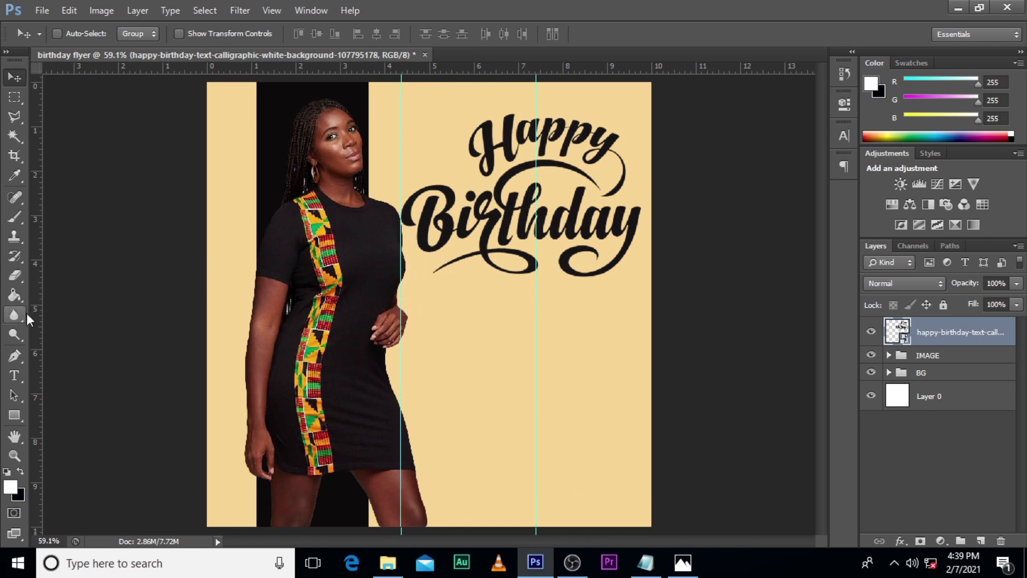
pyautogui.moveTo(37, 312); pyautogui.dragTo(641, 317)
pyautogui.moveTo(537, 282); pyautogui.dragTo(528, 280)
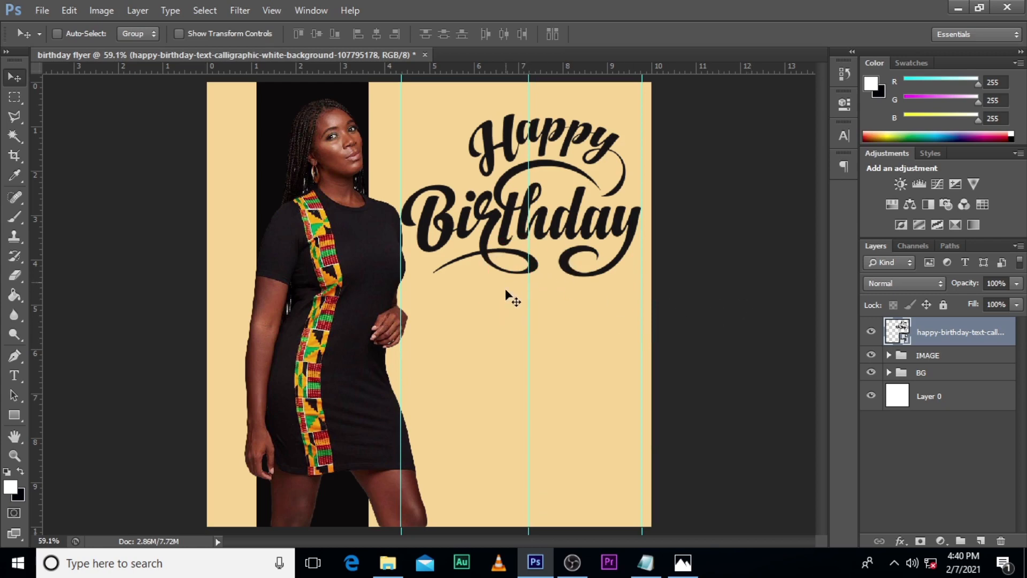
# Step: Add a text line with the celebrant's full name in capitals below the Happy Birthday lettering
pyautogui.press('t')
pyautogui.click(465, 322)
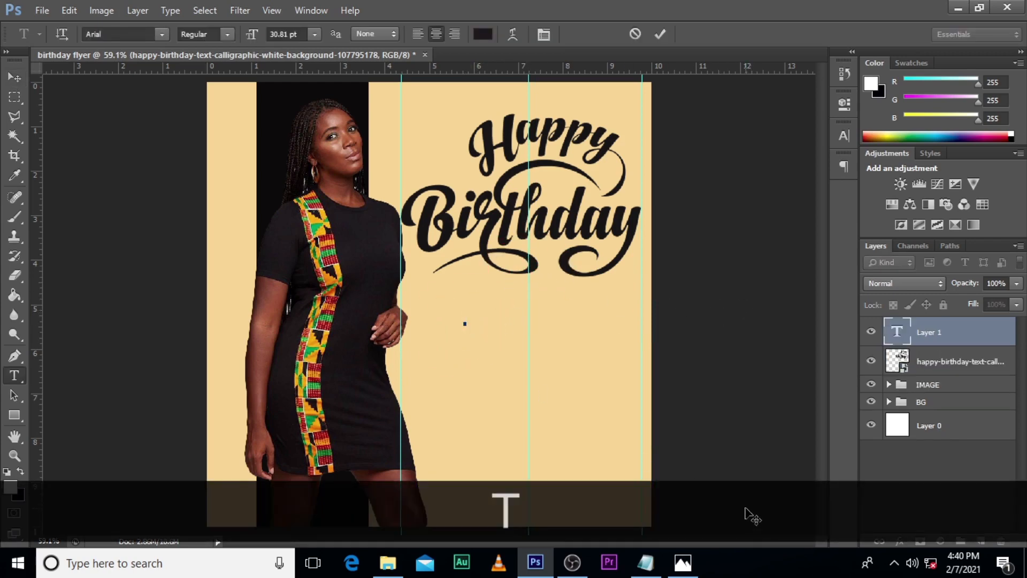
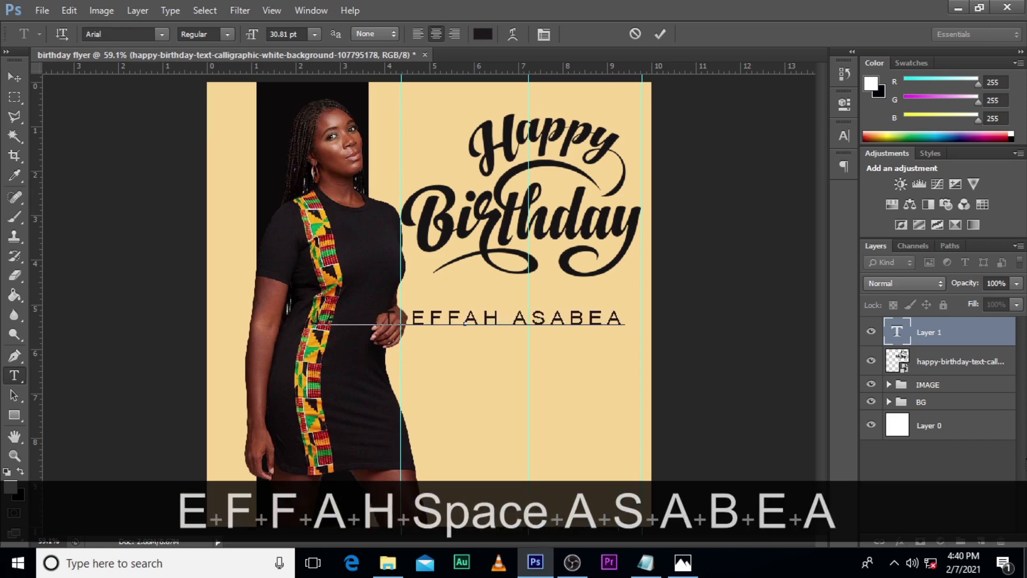
pyautogui.click(942, 330)
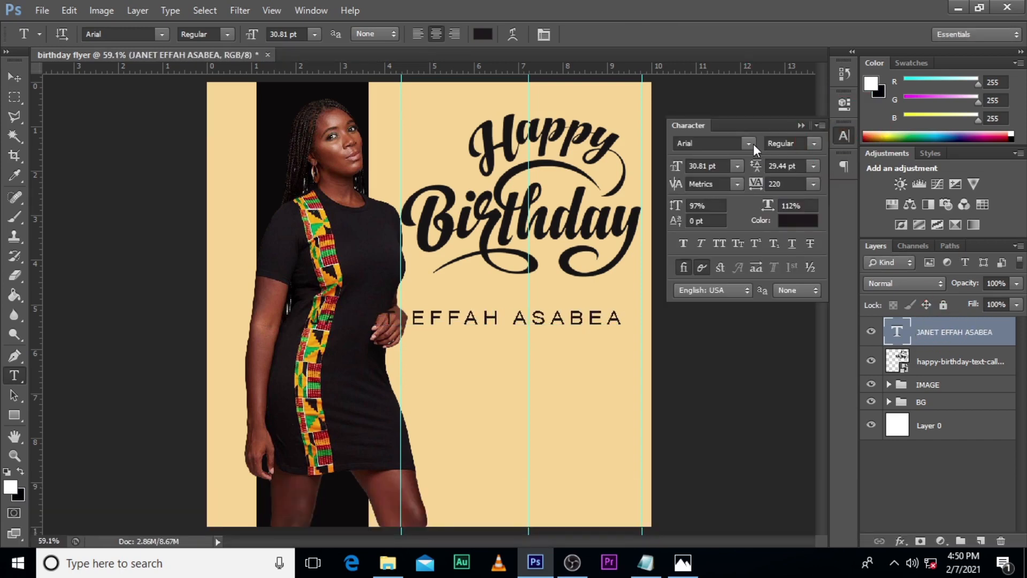
# Step: Set the name text's font to Franklin Gothic Demi Cond and its tracking to 0
pyautogui.click(748, 144)
pyautogui.moveTo(910, 208); pyautogui.dragTo(912, 270)
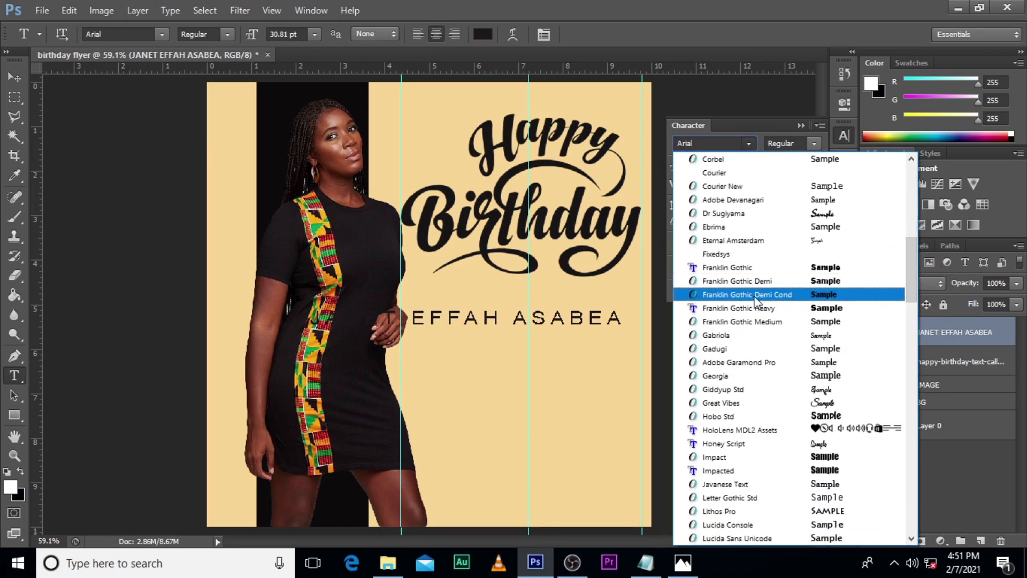
pyautogui.click(798, 294)
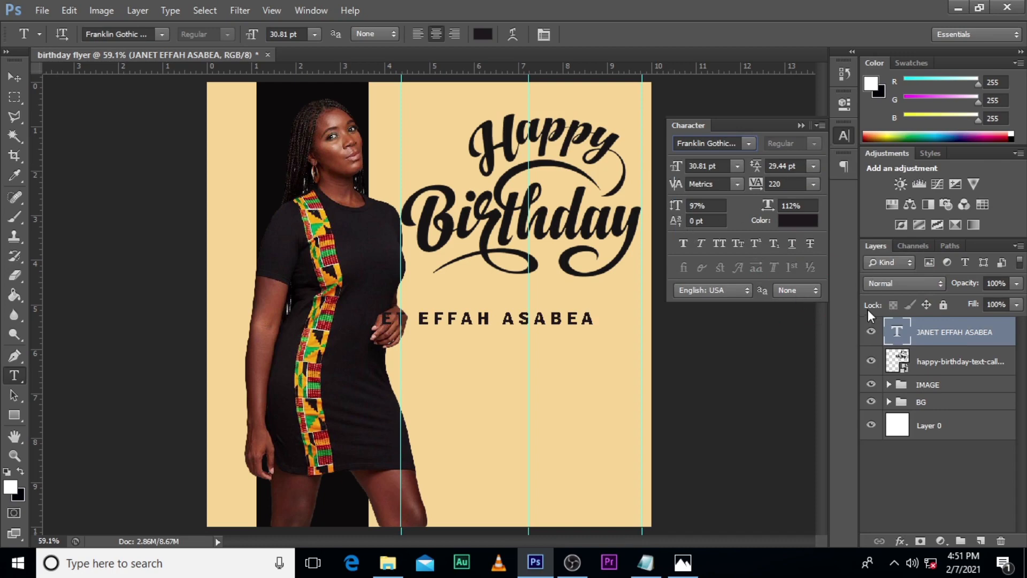
pyautogui.click(784, 186)
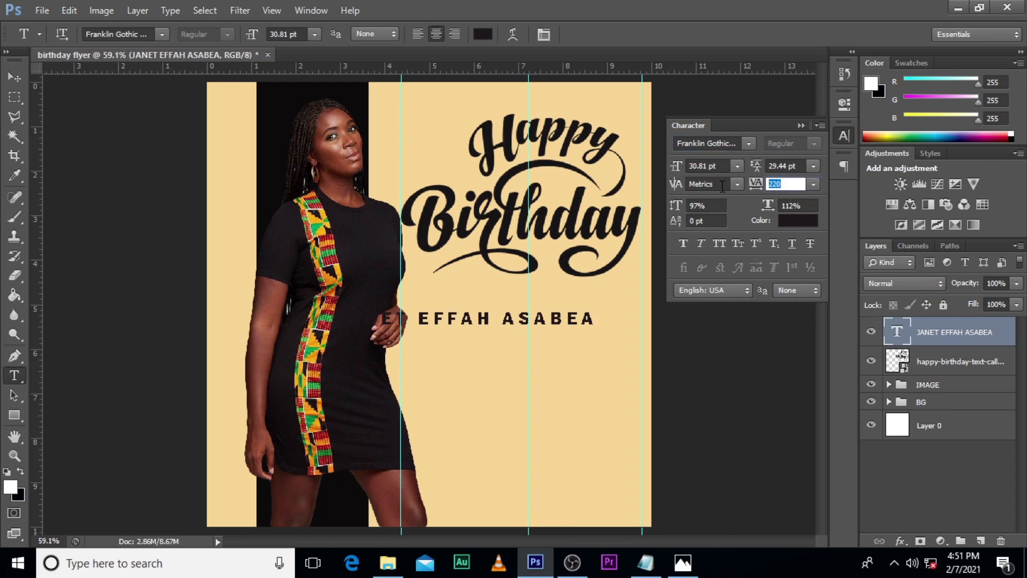
pyautogui.write('0')
pyautogui.press('Return')
# Step: Move the name text beneath the lettering and centre it on the middle guide
pyautogui.press('v')
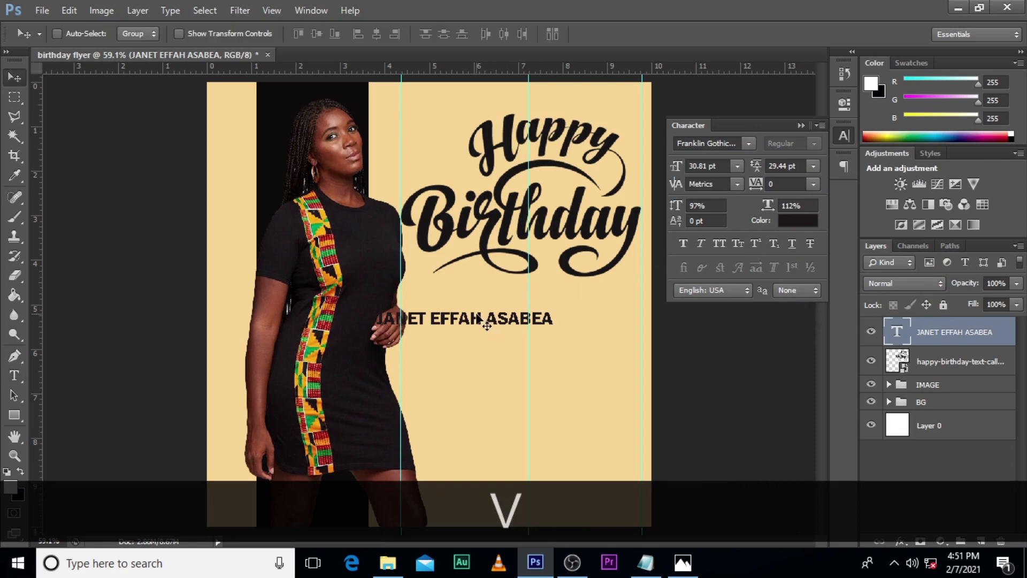
pyautogui.moveTo(486, 325); pyautogui.dragTo(549, 313)
pyautogui.hotkey('ctrl', 't')
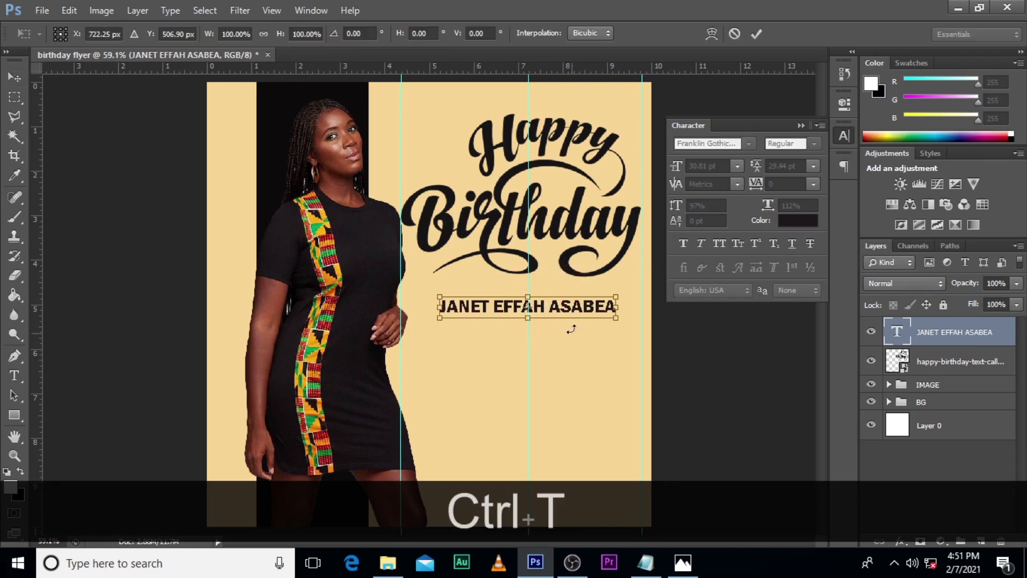
pyautogui.press('Right')
pyautogui.press('Right')
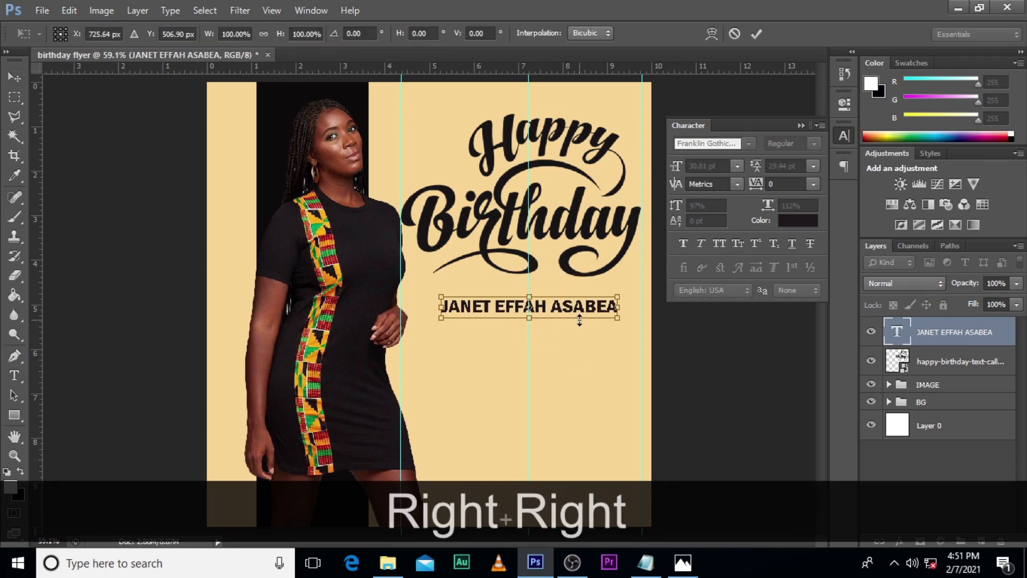
pyautogui.press('Return')
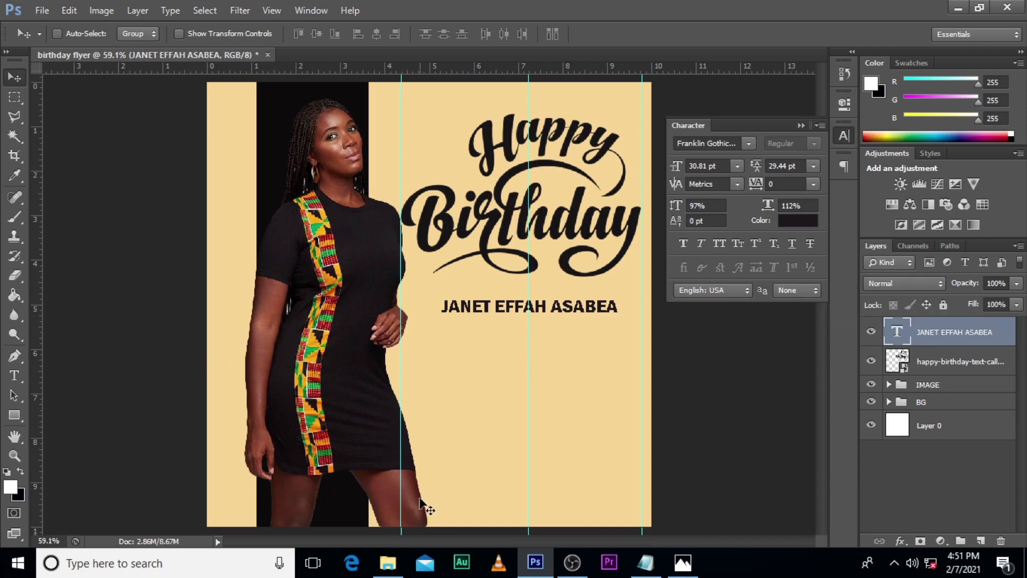
# Step: Place the floral-swirls-line-ornament-2-by-vexels image from the RAW folder below the name text
pyautogui.click(388, 562)
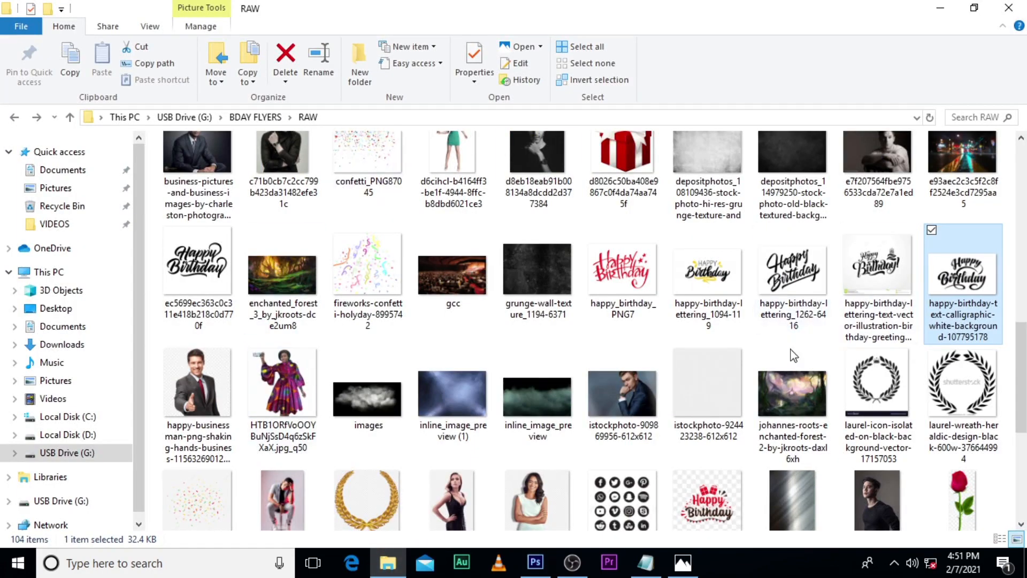
pyautogui.press('pageup')
pyautogui.moveTo(459, 217); pyautogui.dragTo(522, 408)
pyautogui.press('Return')
pyautogui.hotkey('ctrl', 'y')
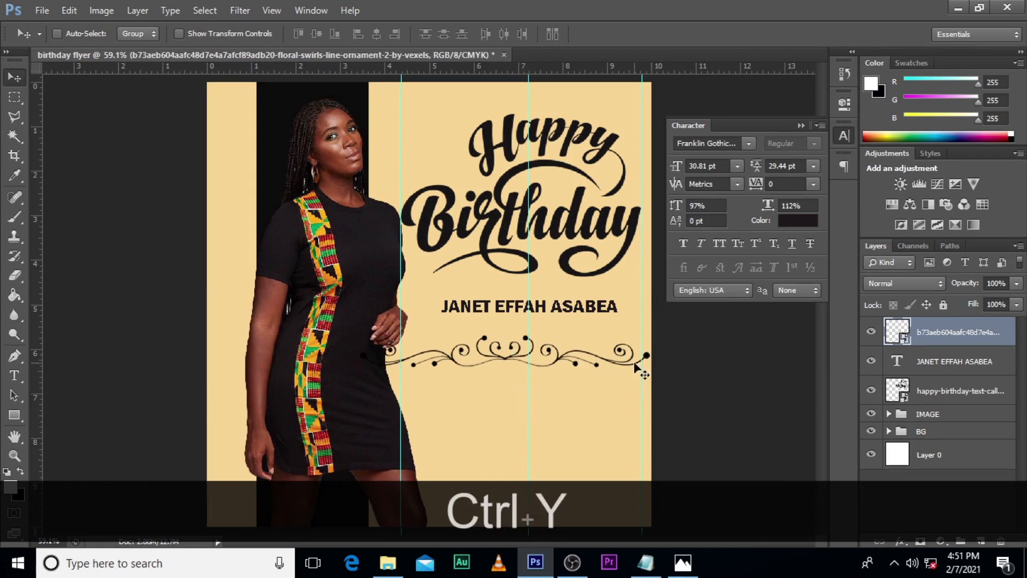
# Step: Scale the floral ornament to about 74% and centre it on the middle guide below the name text
pyautogui.click(936, 332)
pyautogui.click(800, 125)
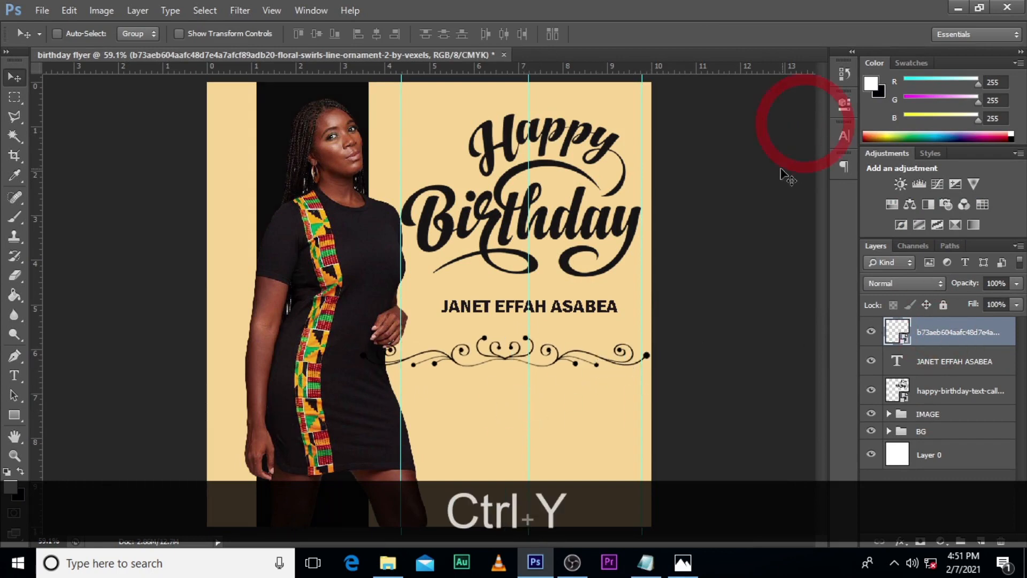
pyautogui.hotkey('ctrl', 't')
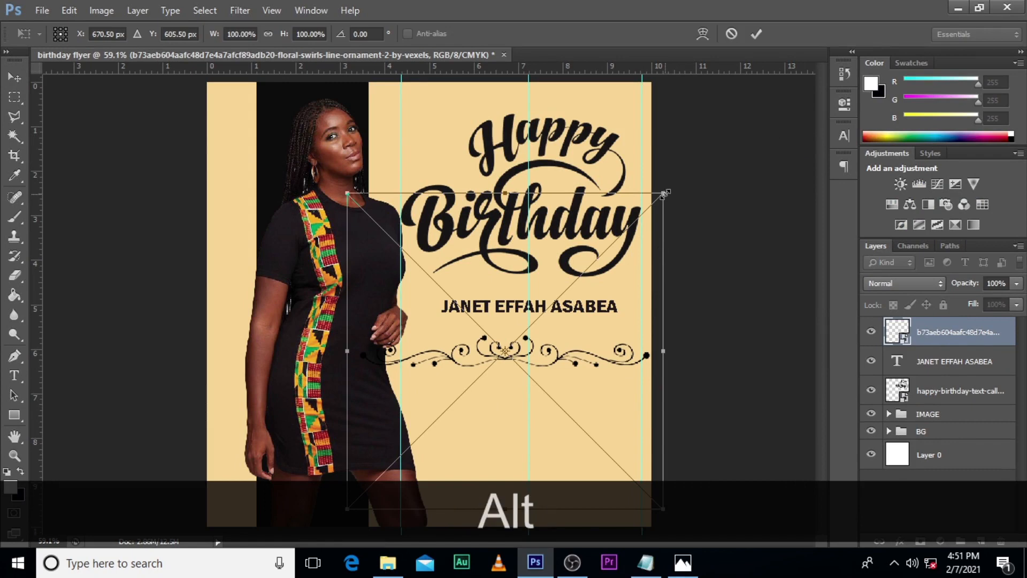
pyautogui.moveTo(664, 194); pyautogui.dragTo(615, 225)
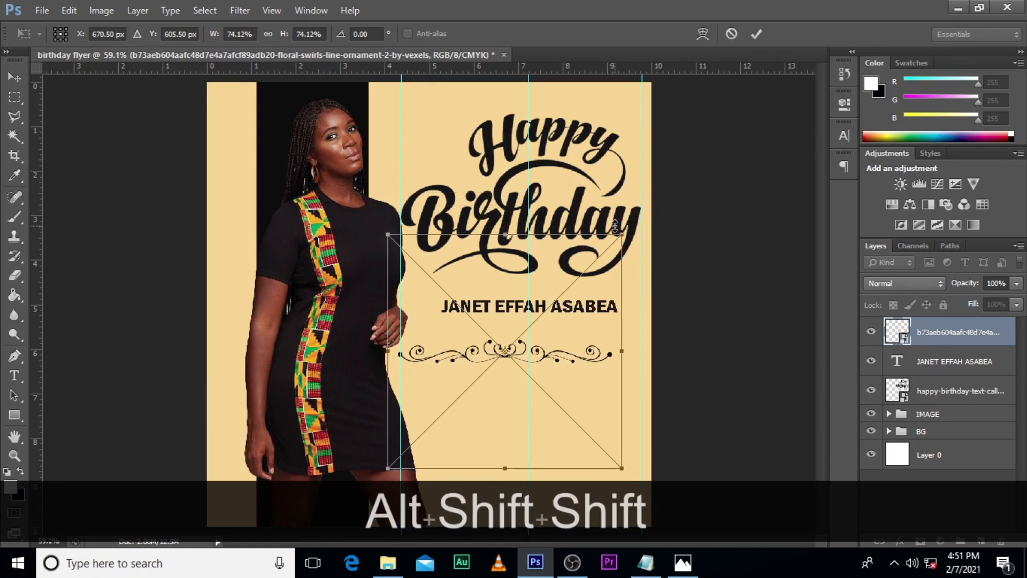
pyautogui.press('Right')
pyautogui.press('Right')
pyautogui.press('Right')
pyautogui.press('Right')
pyautogui.press('Right')
pyautogui.press('Right')
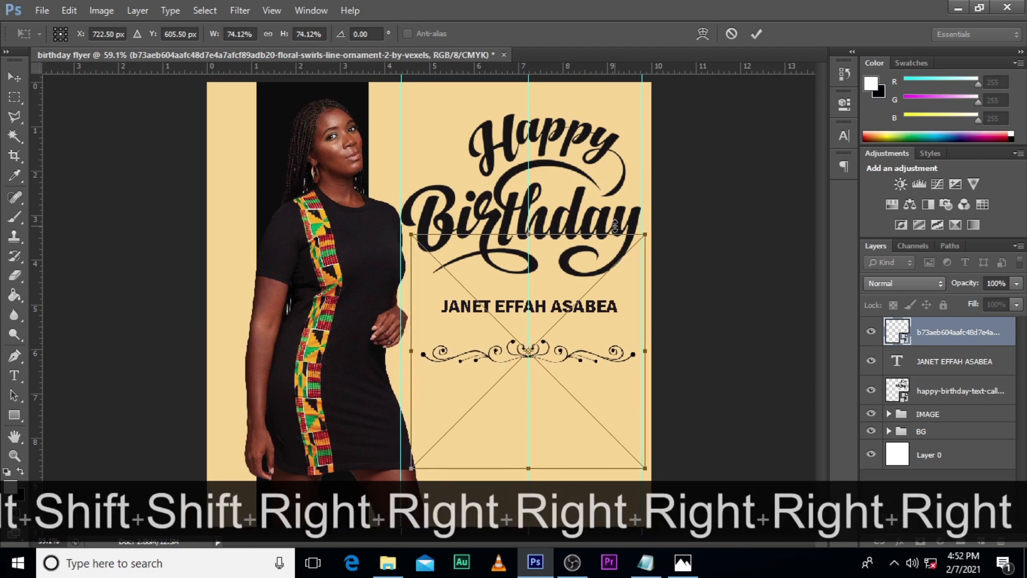
pyautogui.press('Return')
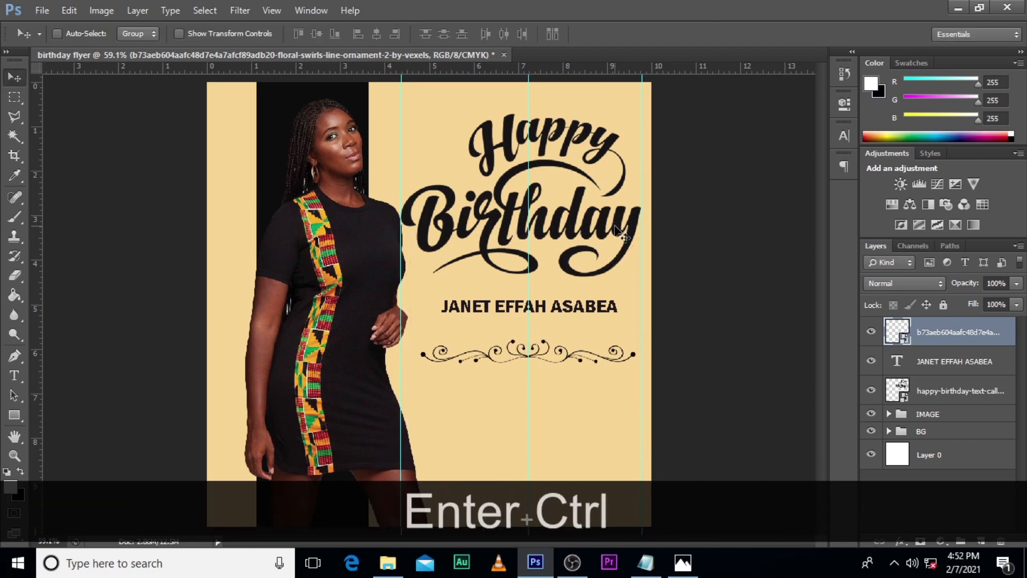
# Step: Duplicate the floral ornament layer and move the copy straight down, leaving room for a message between the two
pyautogui.hotkey('ctrl', 'j')
pyautogui.hotkey('shift', 'Down')
pyautogui.hotkey('shift', 'Down')
pyautogui.hotkey('shift', 'Down')
pyautogui.hotkey('shift', 'Down')
pyautogui.hotkey('shift', 'Down')
pyautogui.hotkey('shift', 'Down')
pyautogui.hotkey('shift', 'Down')
pyautogui.hotkey('shift', 'Down')
pyautogui.hotkey('shift', 'Down')
pyautogui.hotkey('shift', 'Down')
pyautogui.hotkey('shift', 'Down')
pyautogui.hotkey('shift', 'Down')
pyautogui.hotkey('shift', 'Down')
pyautogui.hotkey('shift', 'Down')
pyautogui.hotkey('shift', 'Down')
pyautogui.hotkey('shift', 'Down')
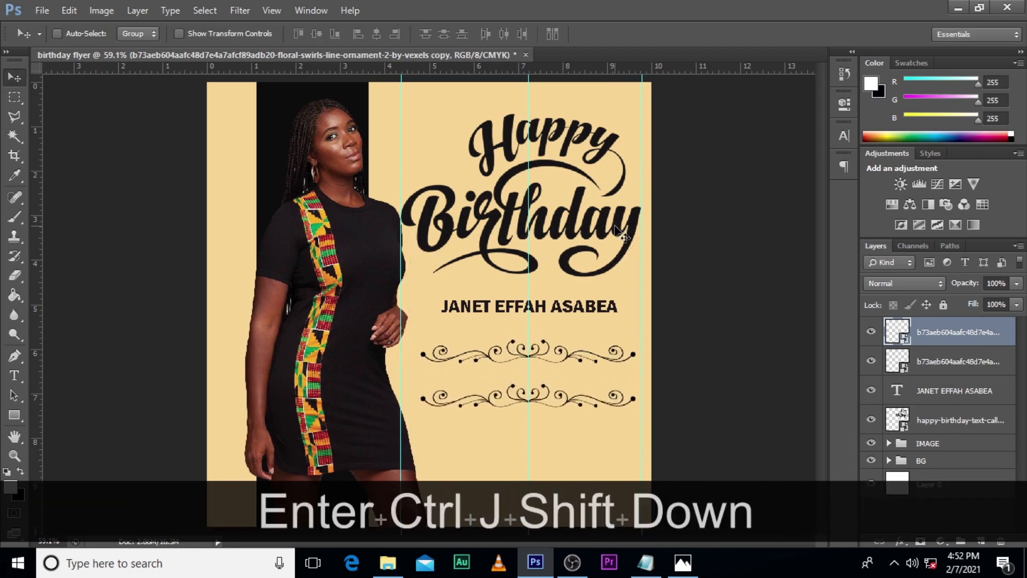
# Step: Flip the lower ornament copy vertically and nudge it slightly further down
pyautogui.hotkey('ctrl', 't')
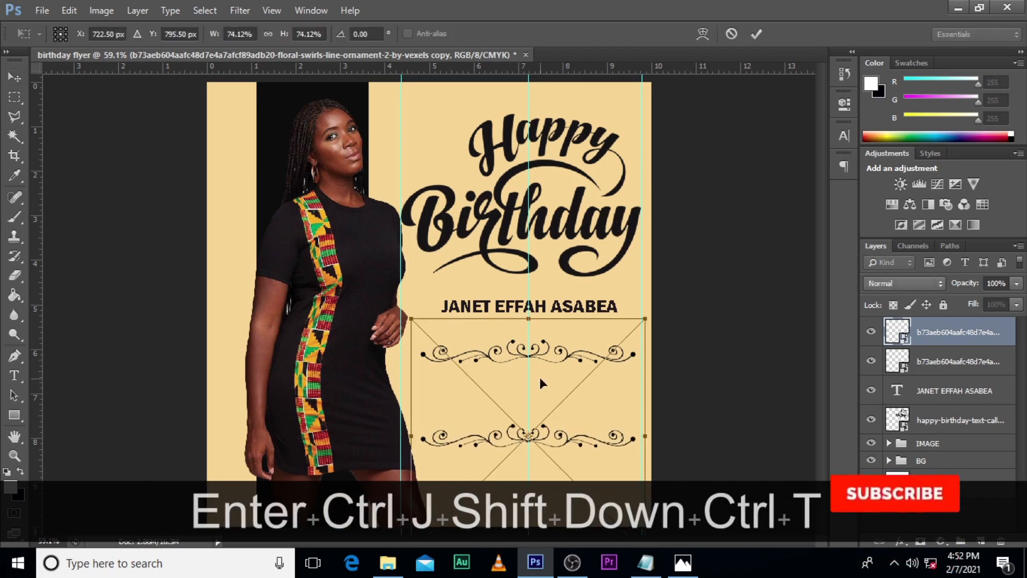
pyautogui.rightClick(540, 377)
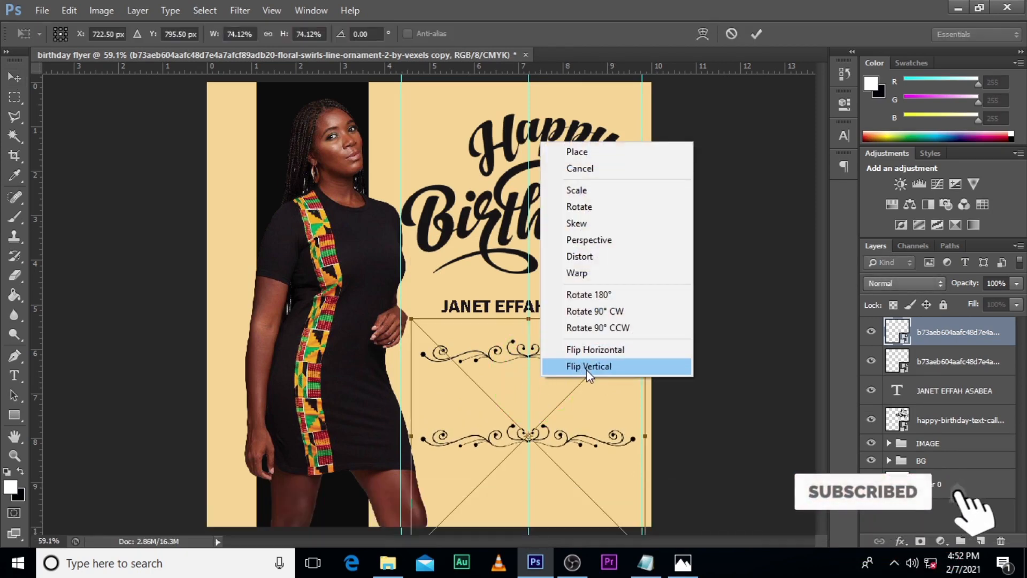
pyautogui.click(584, 367)
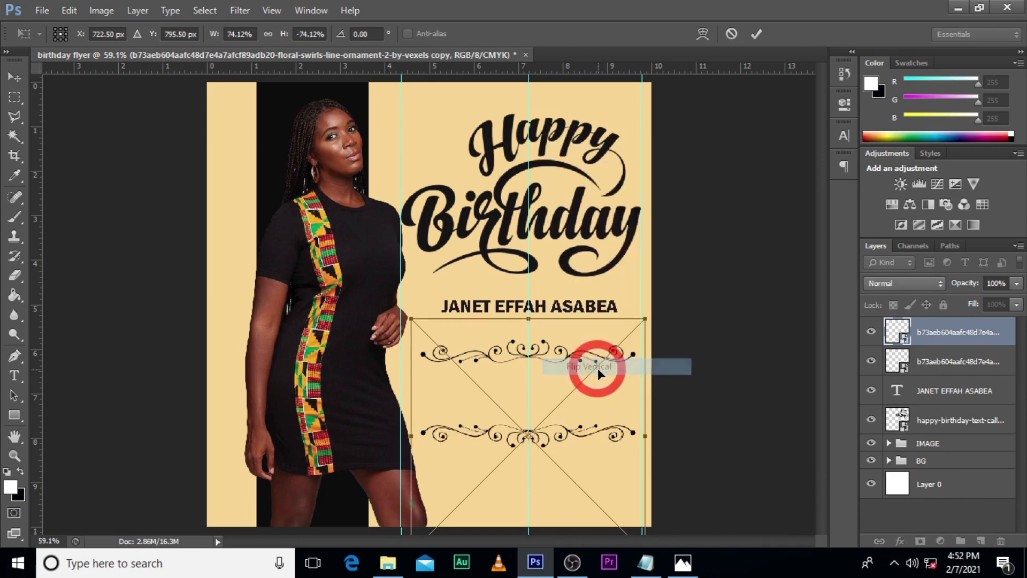
pyautogui.press('Down')
pyautogui.press('Down')
pyautogui.press('Down')
pyautogui.press('Down')
pyautogui.press('Down')
pyautogui.press('Down')
pyautogui.press('Down')
pyautogui.press('Down')
pyautogui.press('Down')
pyautogui.press('Down')
pyautogui.press('Down')
pyautogui.press('Down')
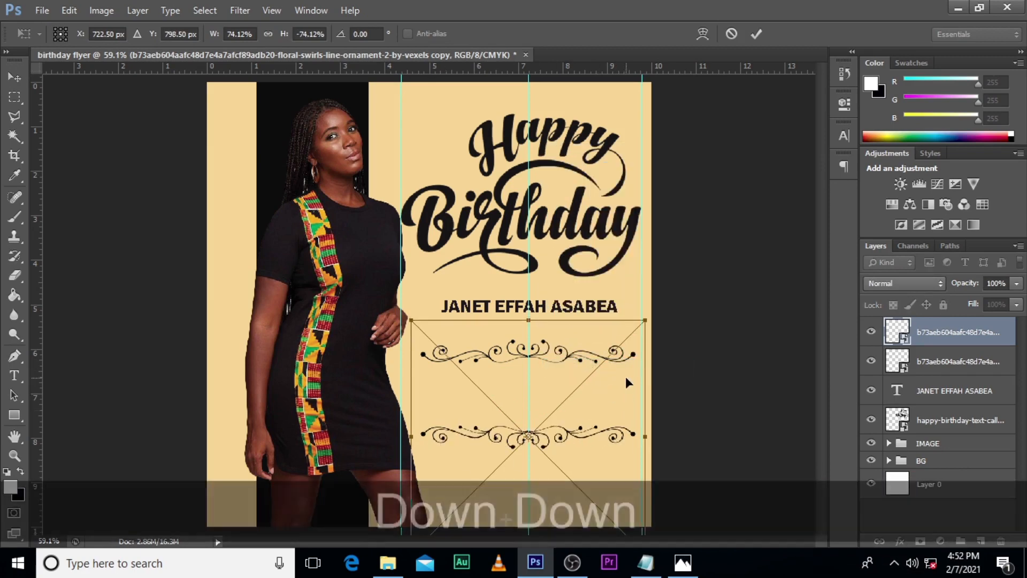
pyautogui.press('Return')
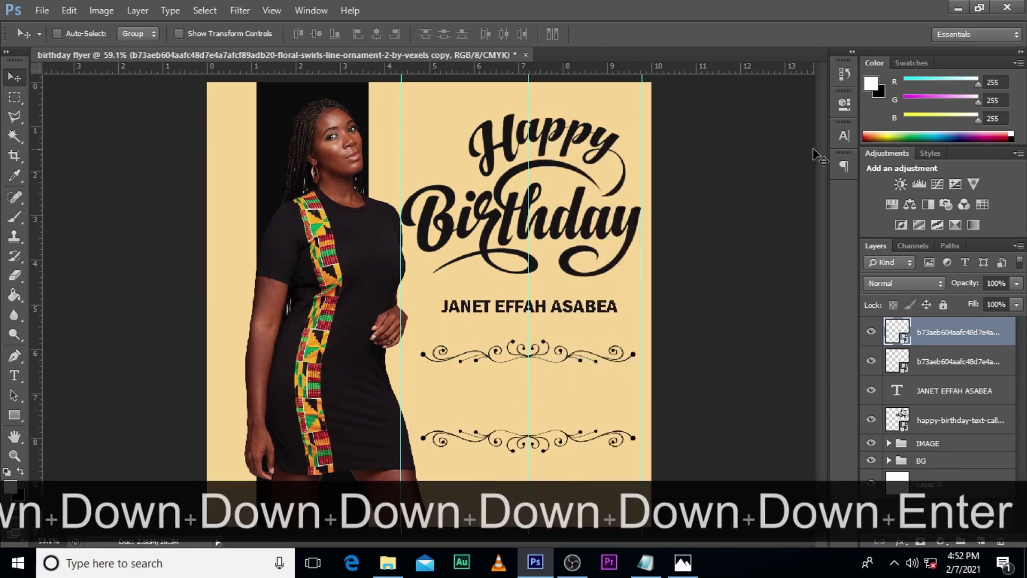
# Step: Add a text layer between the ornaments with the message copied from Notepad: "May the Almighty bless this day with more love than your heart can hold"
pyautogui.click(895, 335)
pyautogui.press('t')
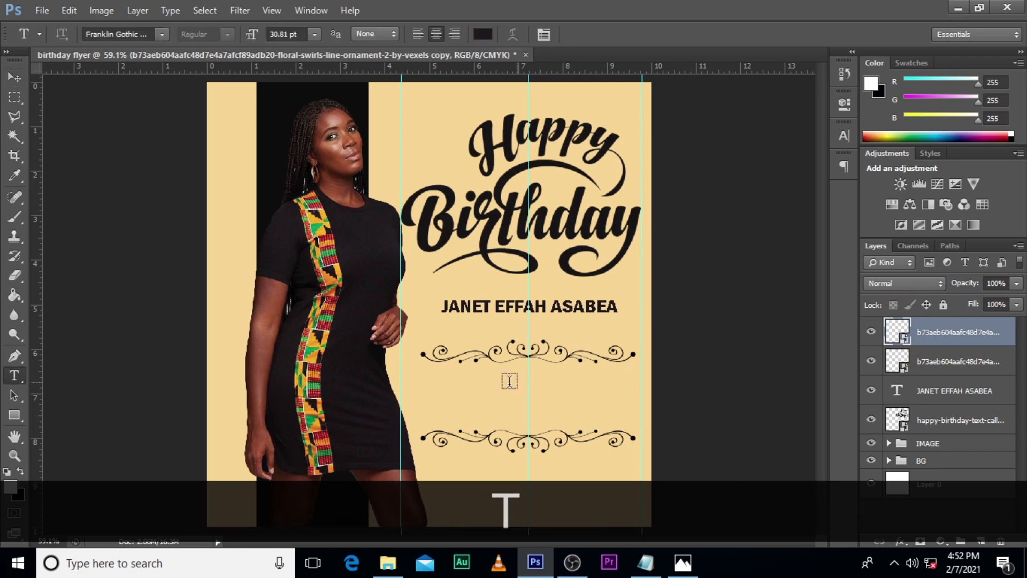
pyautogui.click(436, 394)
pyautogui.click(653, 568)
pyautogui.moveTo(410, 270); pyautogui.dragTo(291, 242)
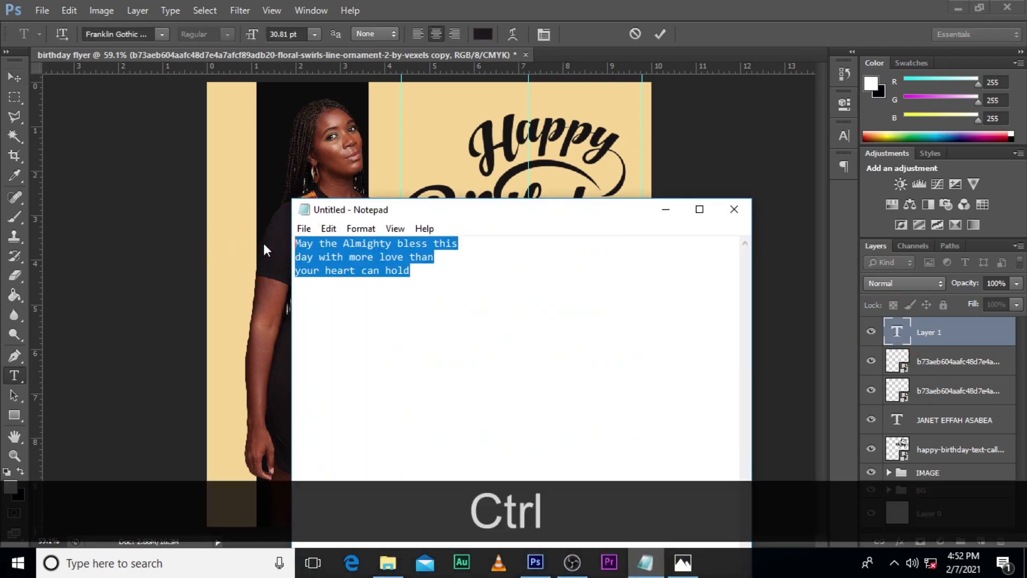
pyautogui.hotkey('ctrl', 'c')
pyautogui.click(666, 210)
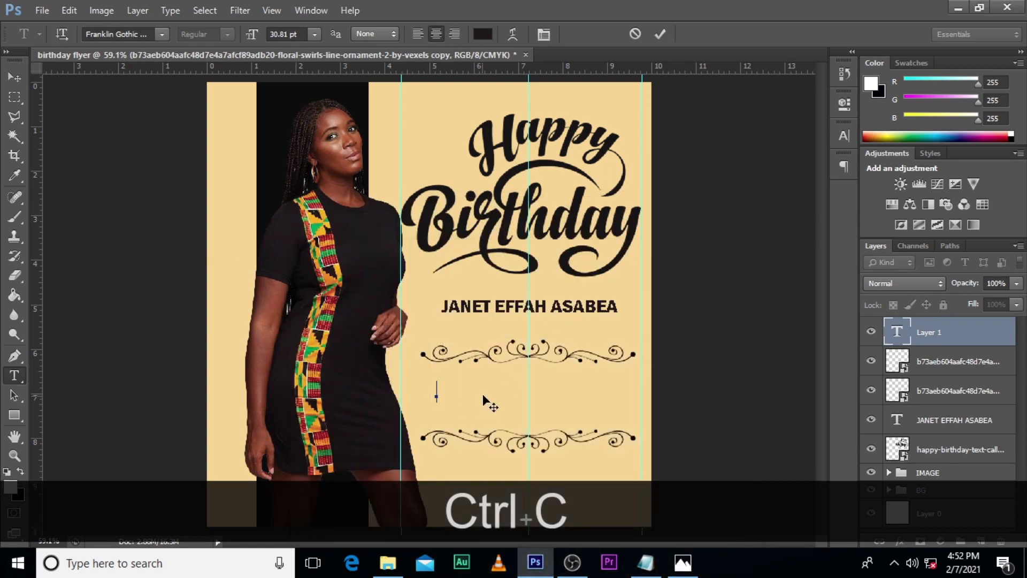
pyautogui.hotkey('ctrl', 'v')
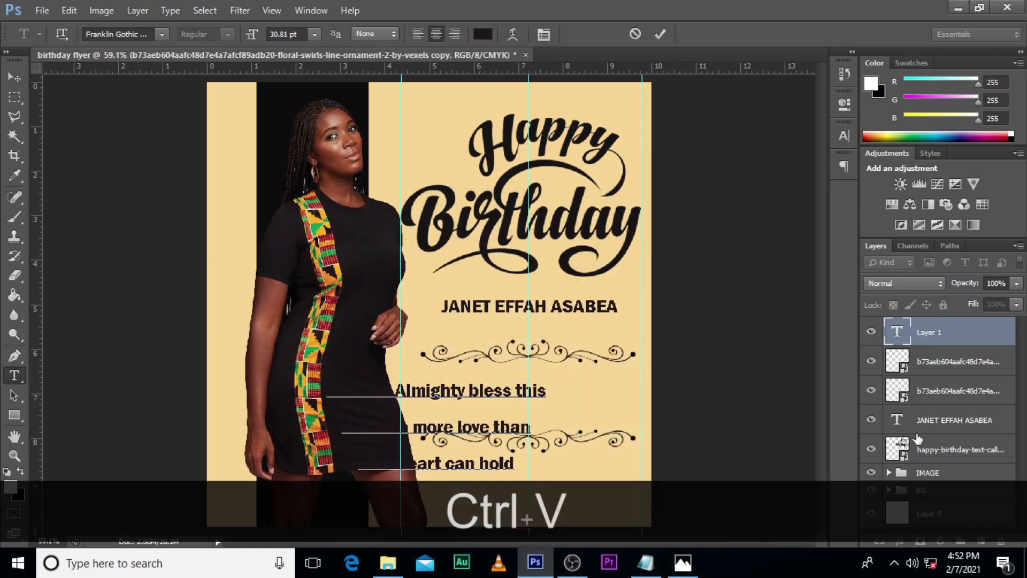
pyautogui.click(941, 341)
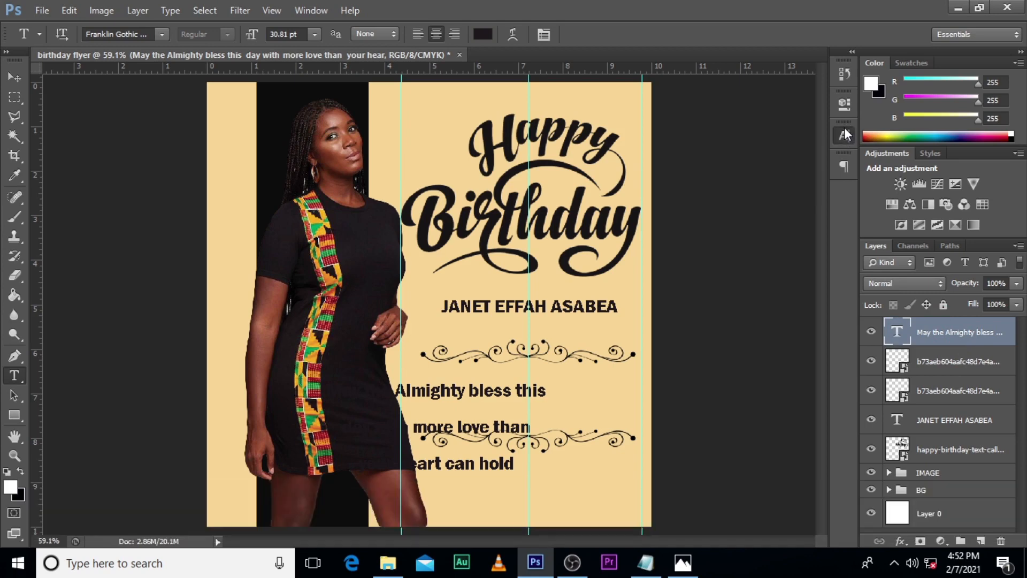
# Step: Set the message text's font to Arial and its leading to 15.44 pt
pyautogui.click(844, 134)
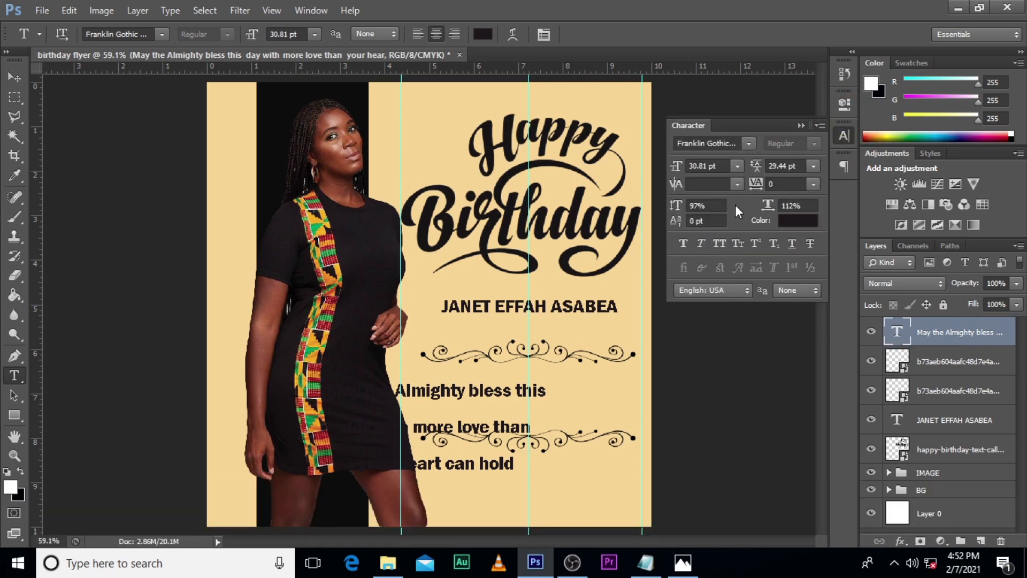
pyautogui.click(748, 148)
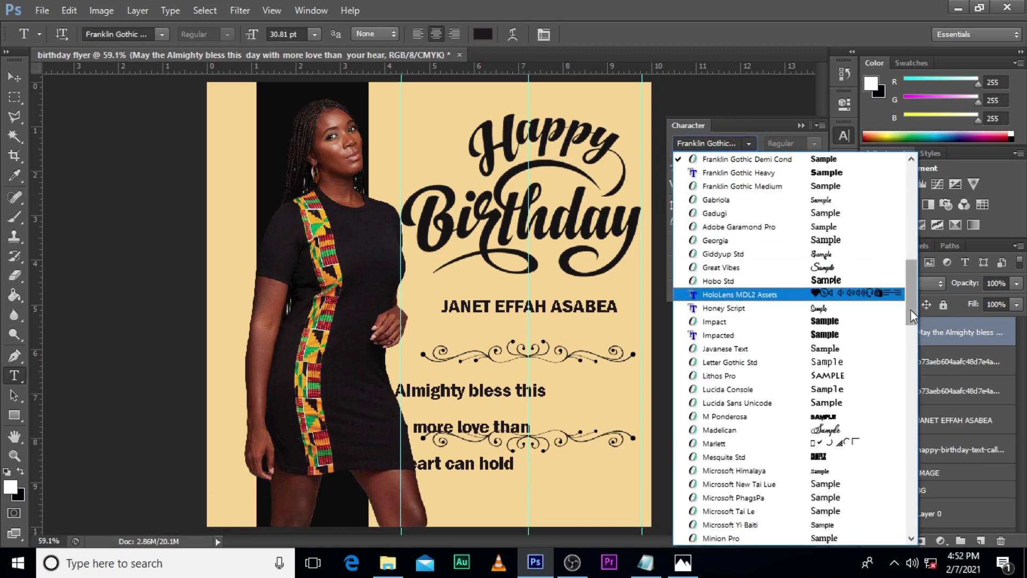
pyautogui.moveTo(910, 309); pyautogui.dragTo(901, 204)
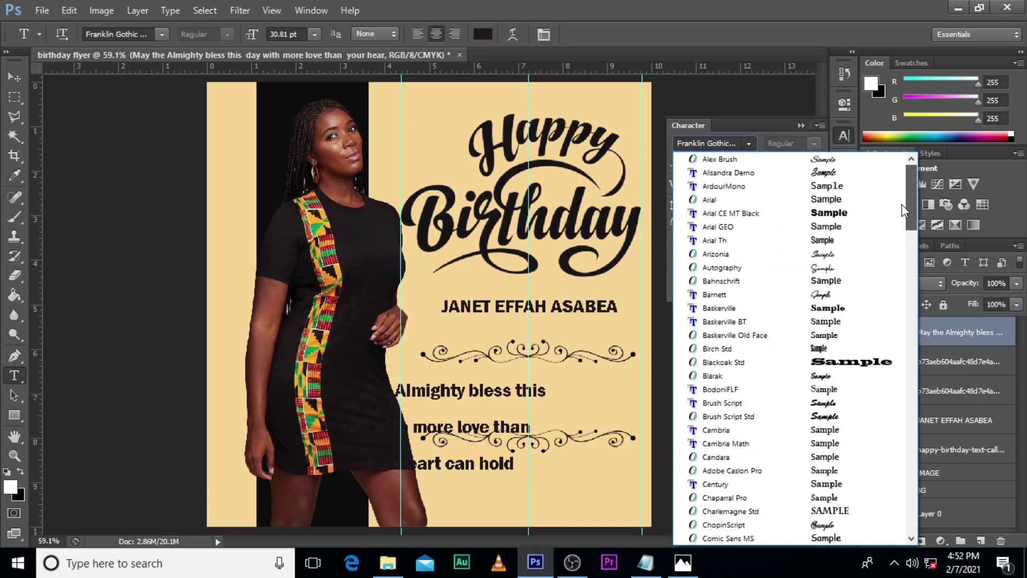
pyautogui.click(770, 197)
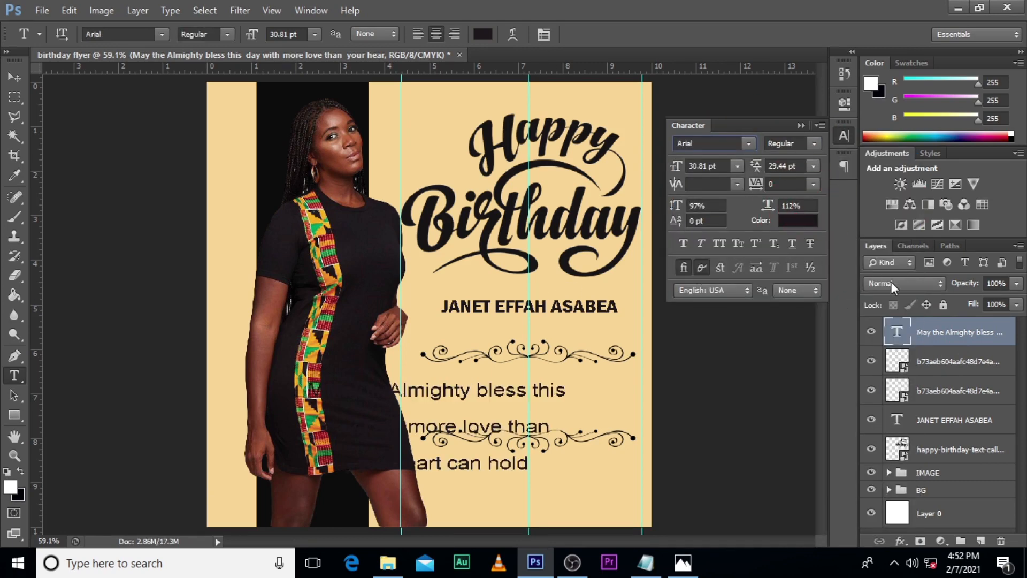
pyautogui.moveTo(755, 166); pyautogui.dragTo(748, 167)
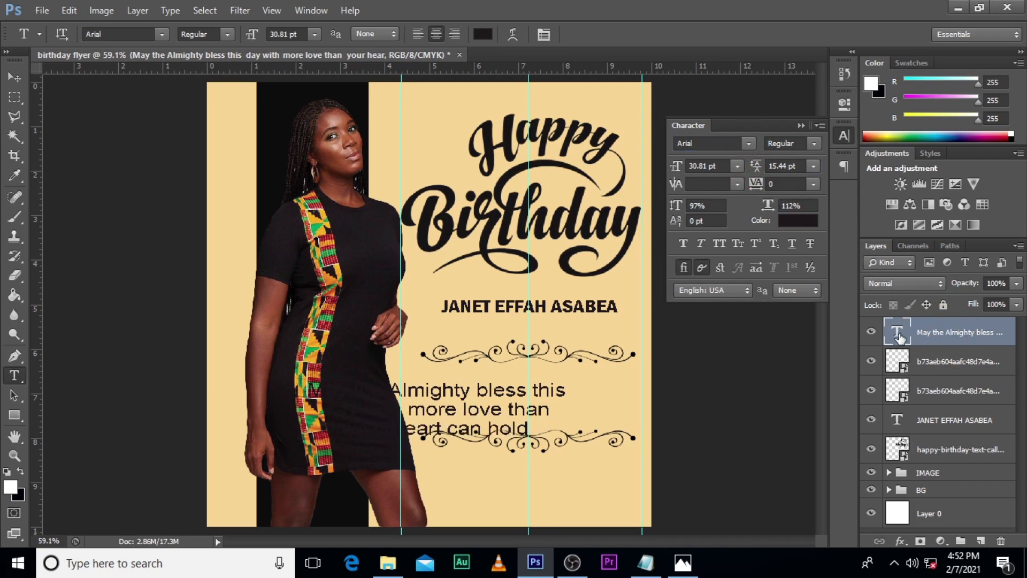
# Step: Scale the message text to about 64% and centre it on the middle guide between the two ornaments
pyautogui.hotkey('ctrl', 't')
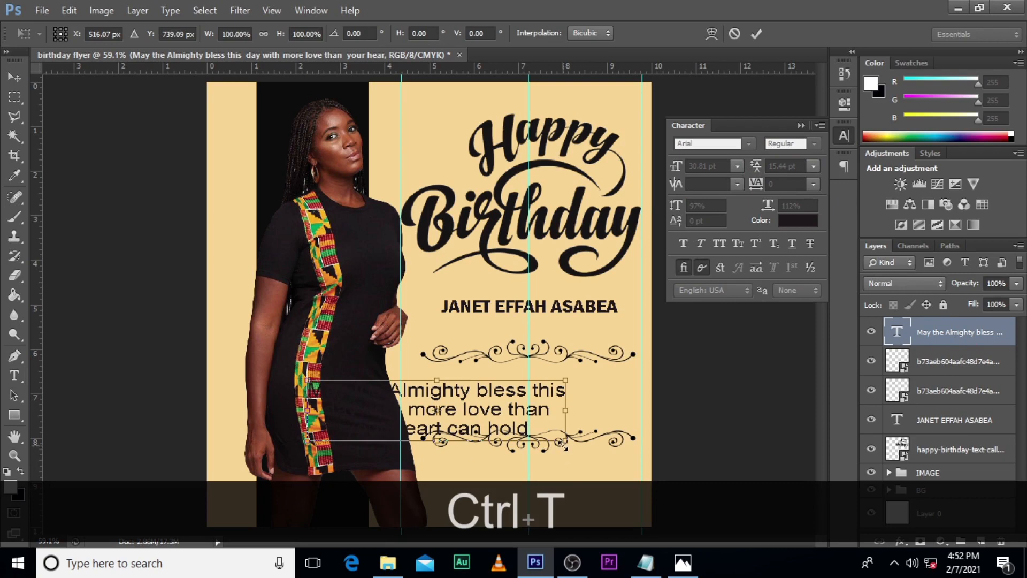
pyautogui.moveTo(564, 443); pyautogui.dragTo(568, 405)
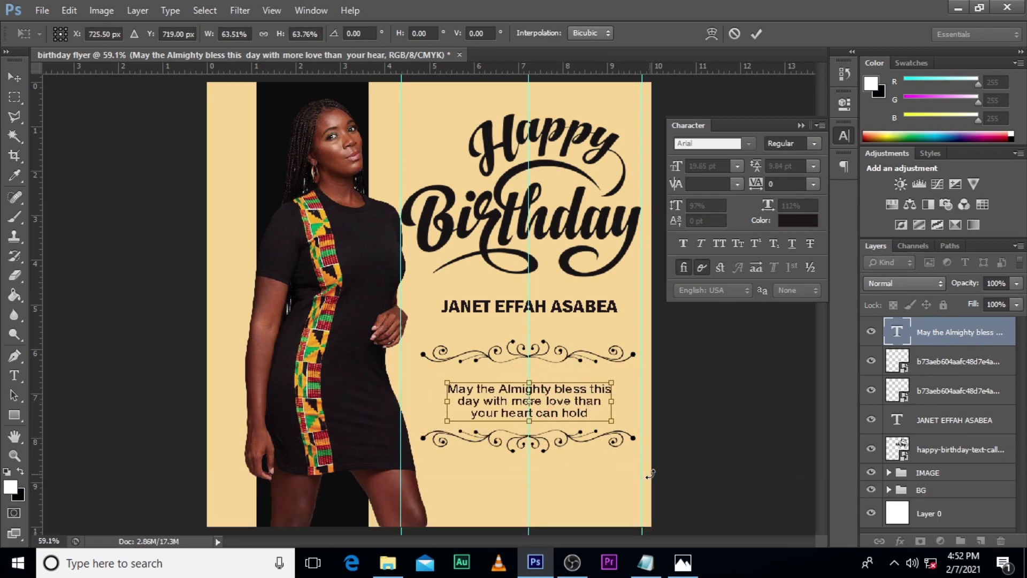
pyautogui.press('Return')
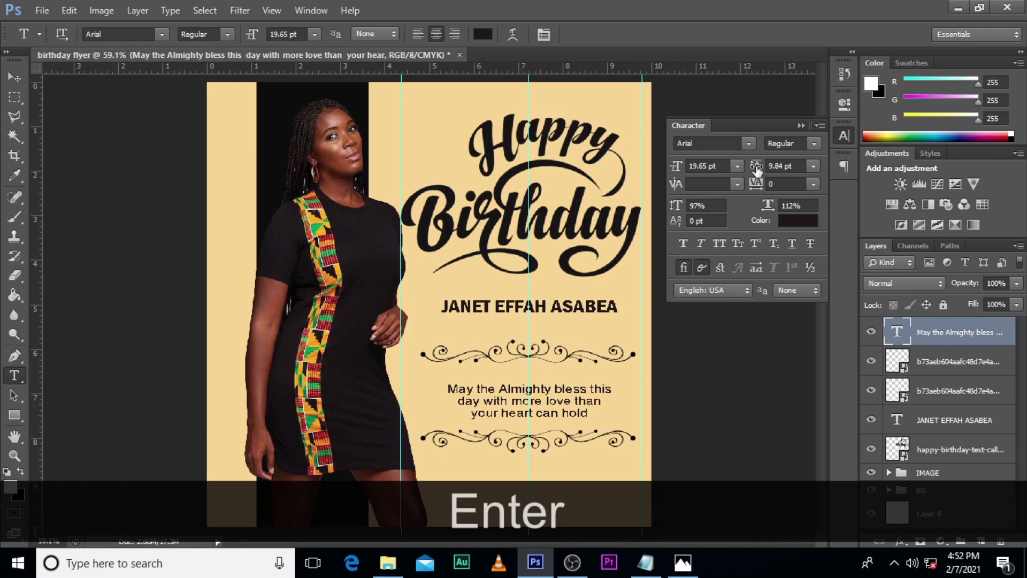
# Step: Set the message text's leading to 11.84 pt and nudge the text up to sit evenly between the ornaments
pyautogui.moveTo(756, 167); pyautogui.dragTo(755, 167)
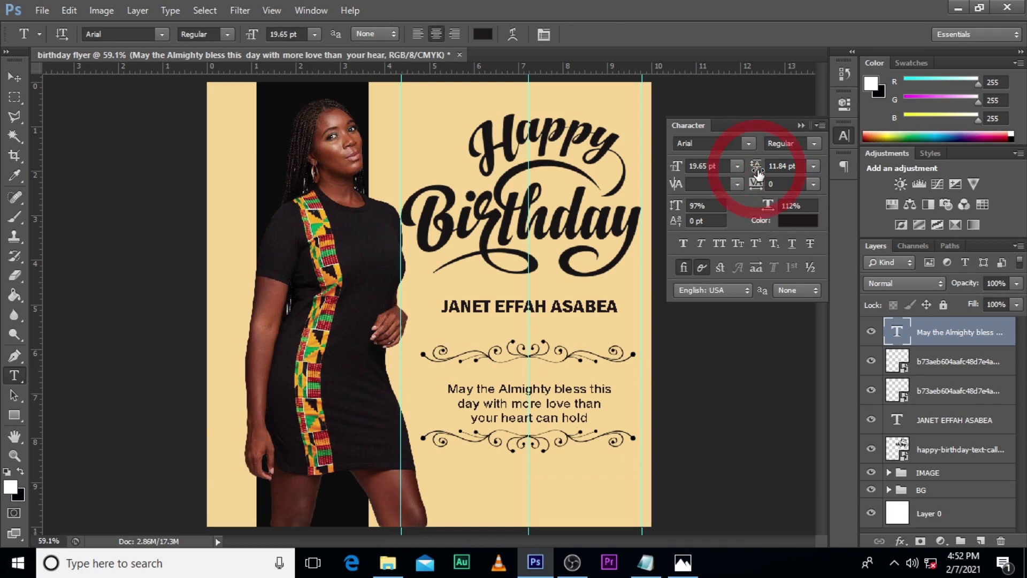
pyautogui.click(896, 332)
pyautogui.hotkey('ctrl', 't')
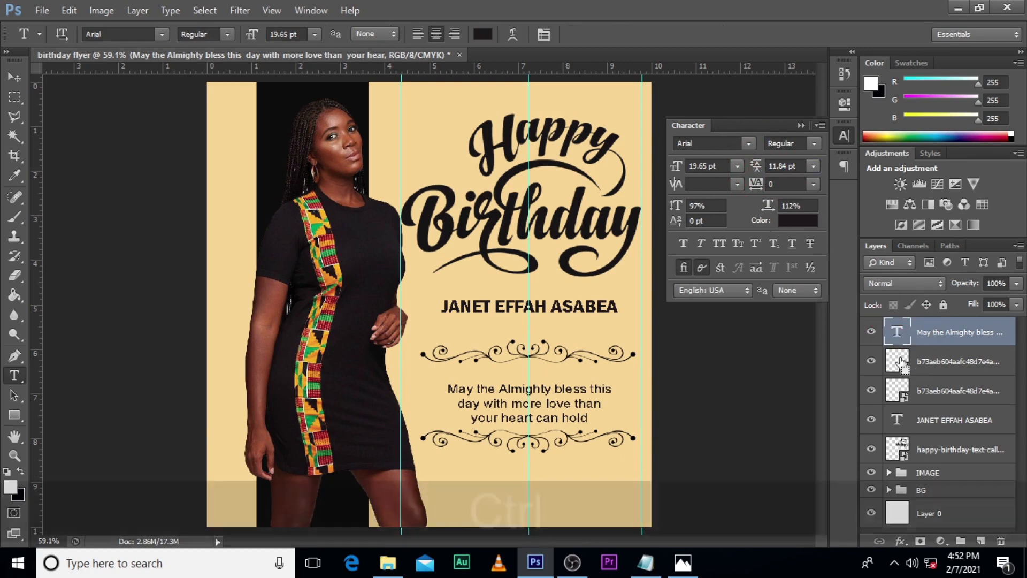
pyautogui.press('Up')
pyautogui.press('Up')
pyautogui.press('Up')
pyautogui.press('Up')
pyautogui.press('Up')
pyautogui.press('Up')
pyautogui.press('Up')
pyautogui.press('Up')
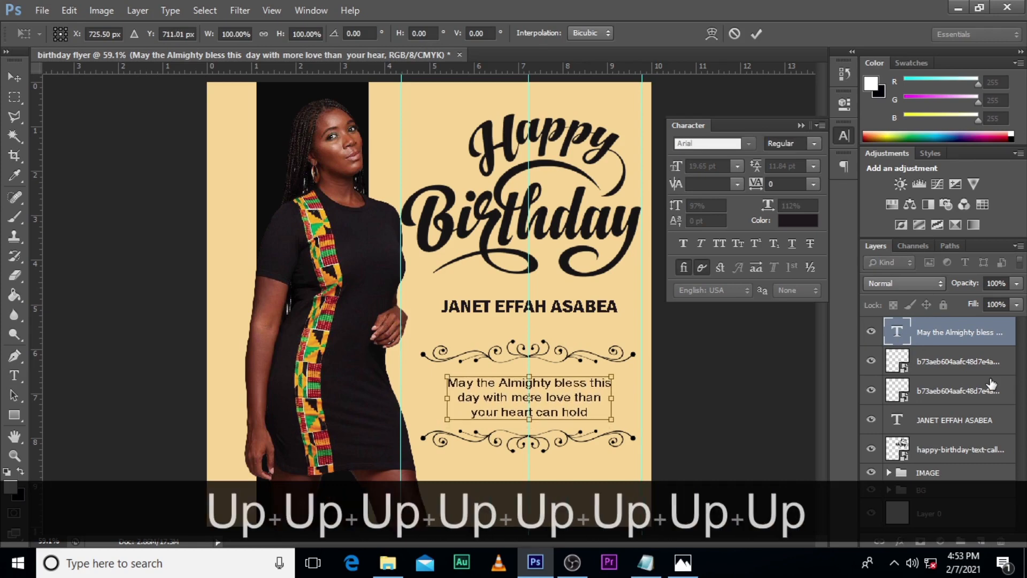
pyautogui.press('Up')
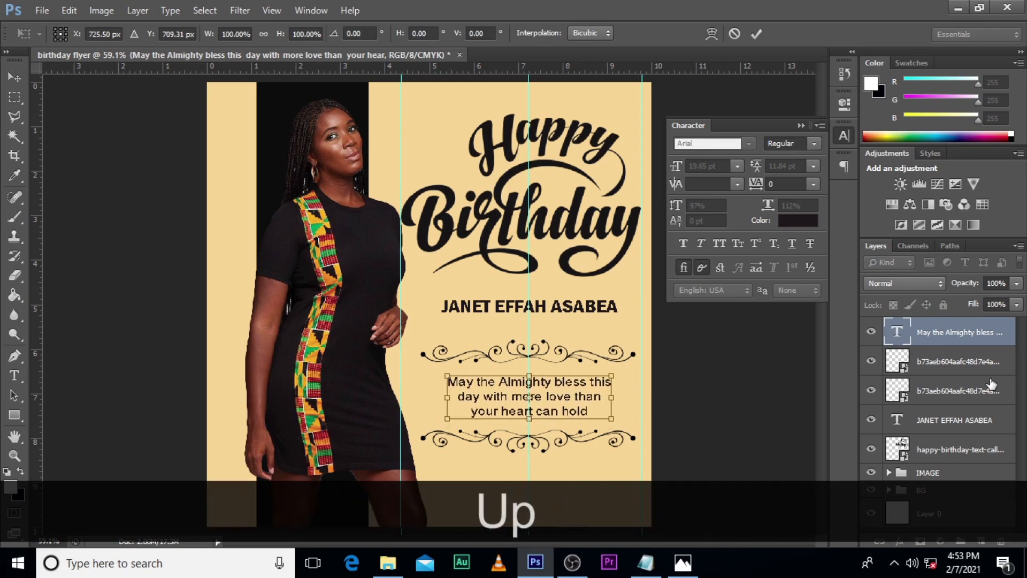
pyautogui.press('Return')
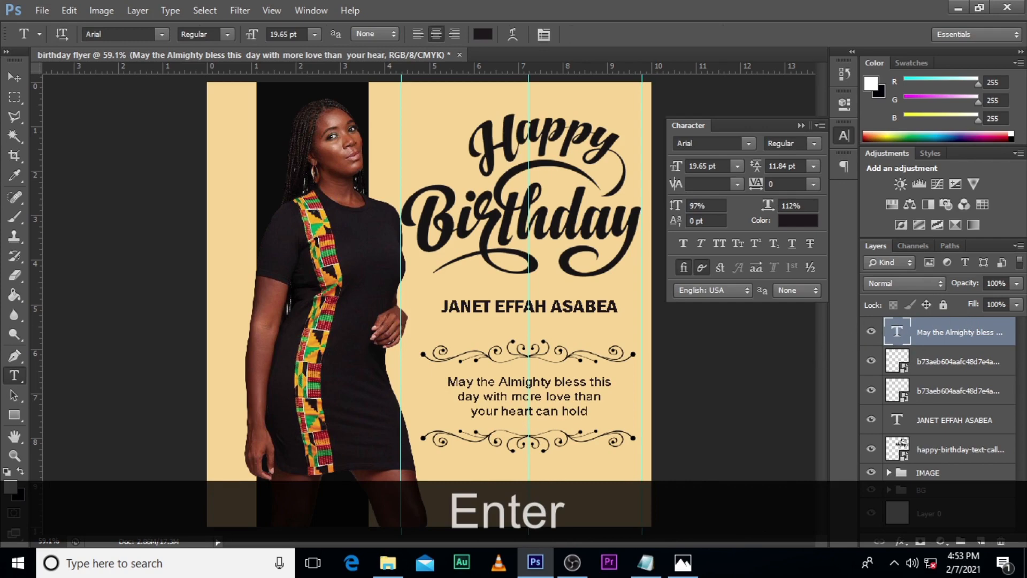
# Step: Group the message text layer with the two floral ornament layers
pyautogui.click(904, 337)
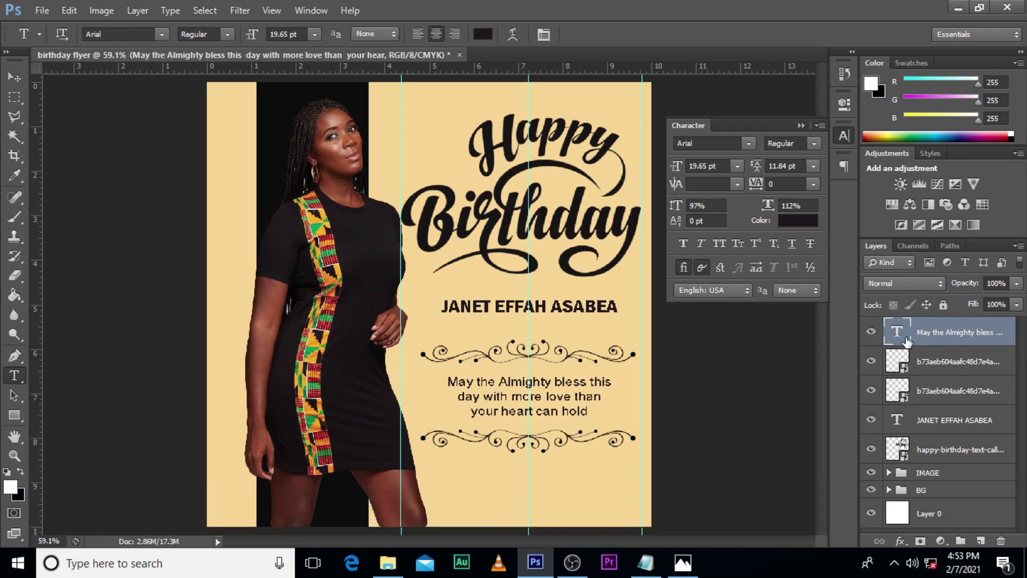
pyautogui.click(897, 421)
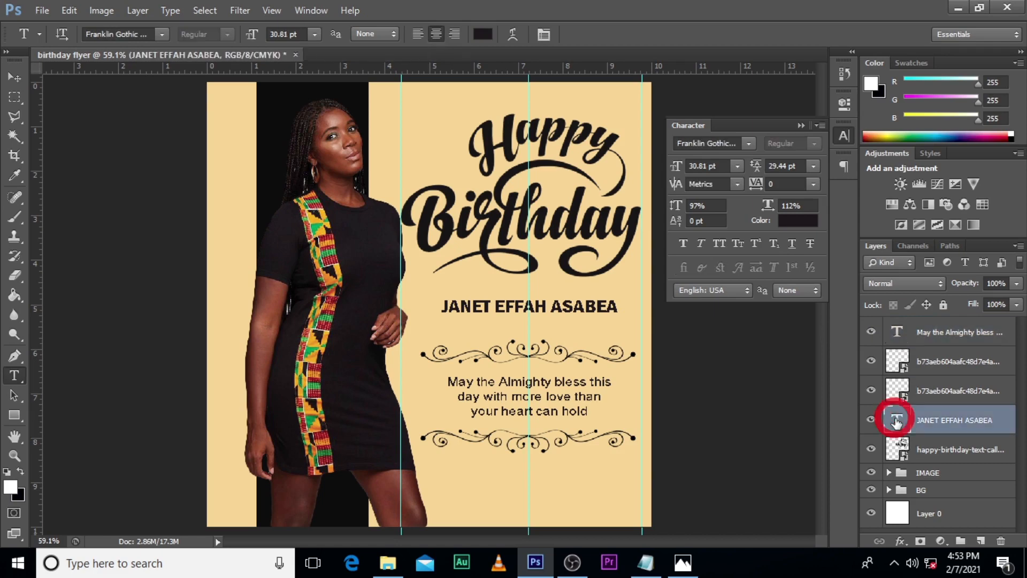
pyautogui.click(872, 449)
pyautogui.click(871, 449)
pyautogui.click(938, 448)
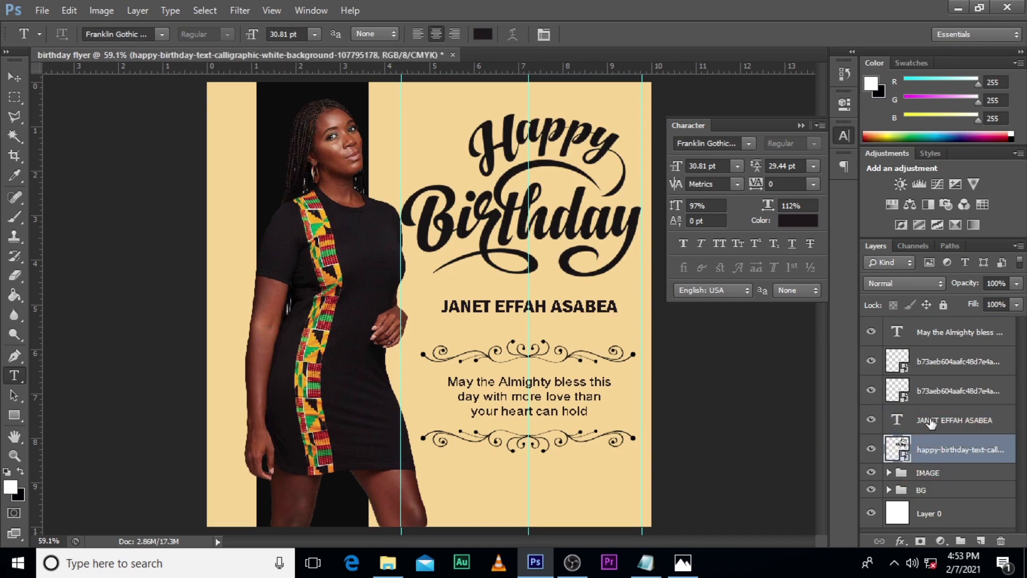
pyautogui.click(929, 334)
pyautogui.keyDown('shift'); pyautogui.click(926, 394); pyautogui.keyUp('shift')
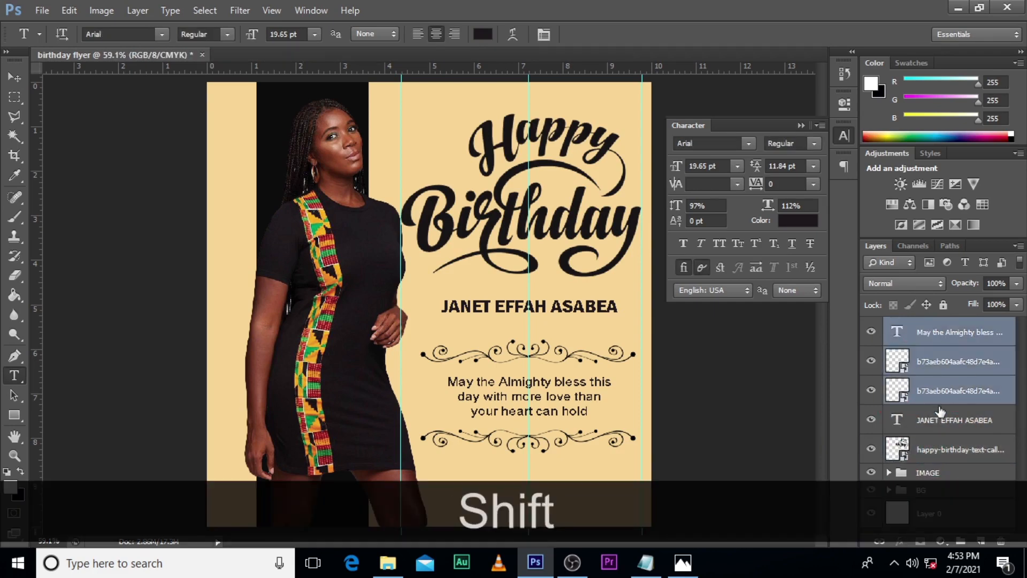
pyautogui.hotkey('ctrl', 'g')
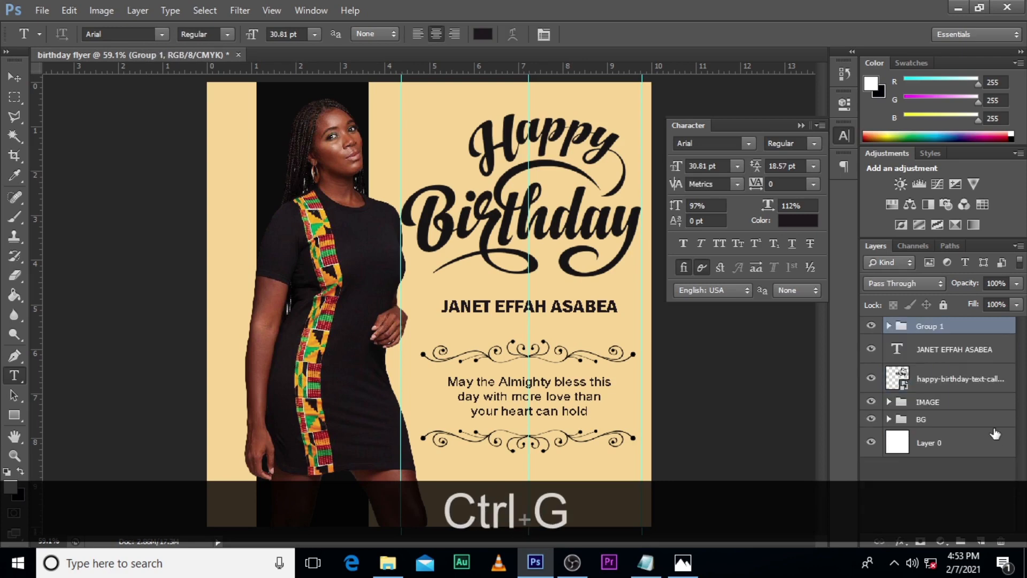
# Step: Rename the group holding the message text and floral ornaments as "bday wish" and toggle its visibility to check its contents
pyautogui.click(871, 325)
pyautogui.click(871, 325)
pyautogui.doubleClick(931, 326)
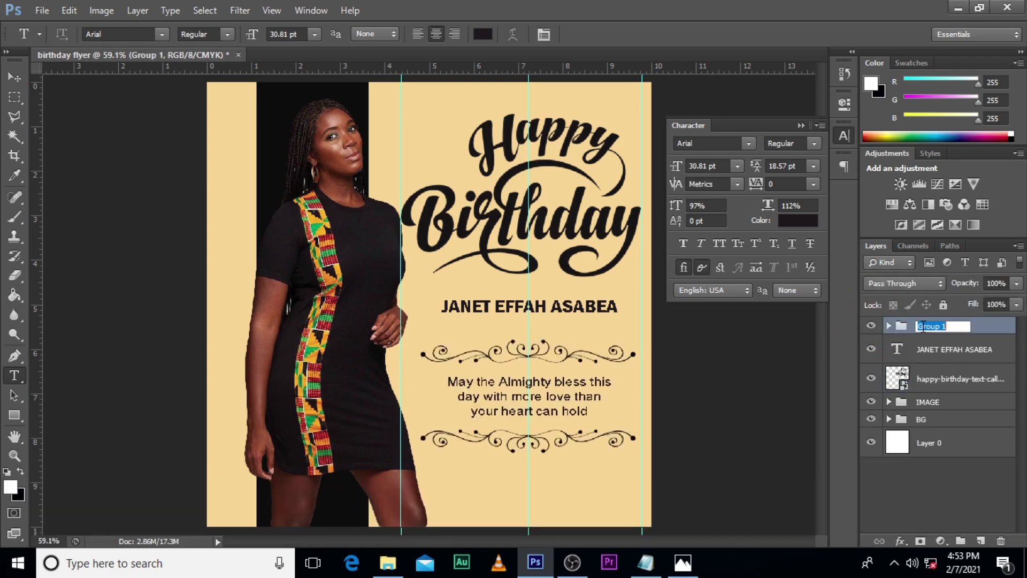
pyautogui.write('bday wish')
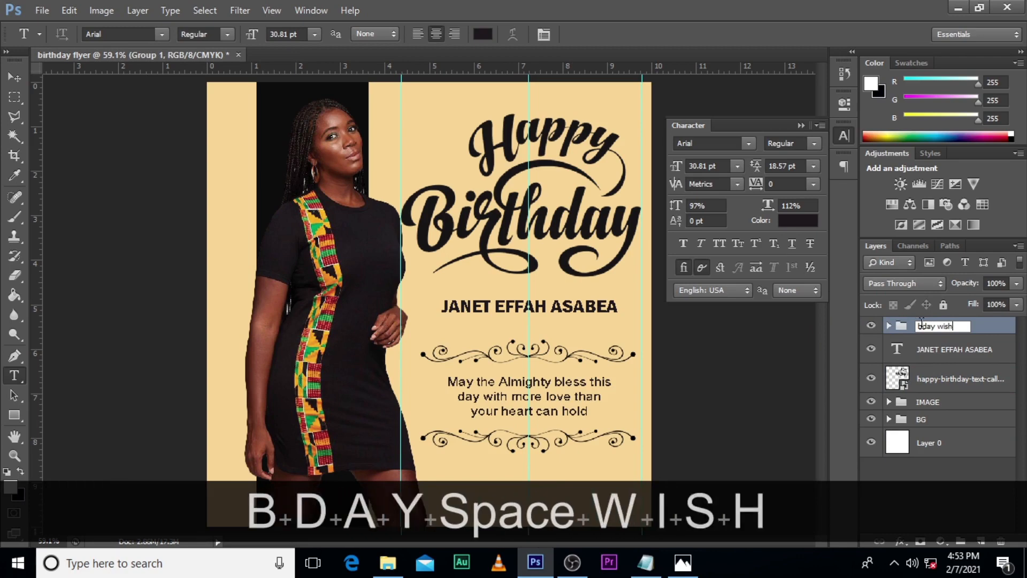
pyautogui.press('Return')
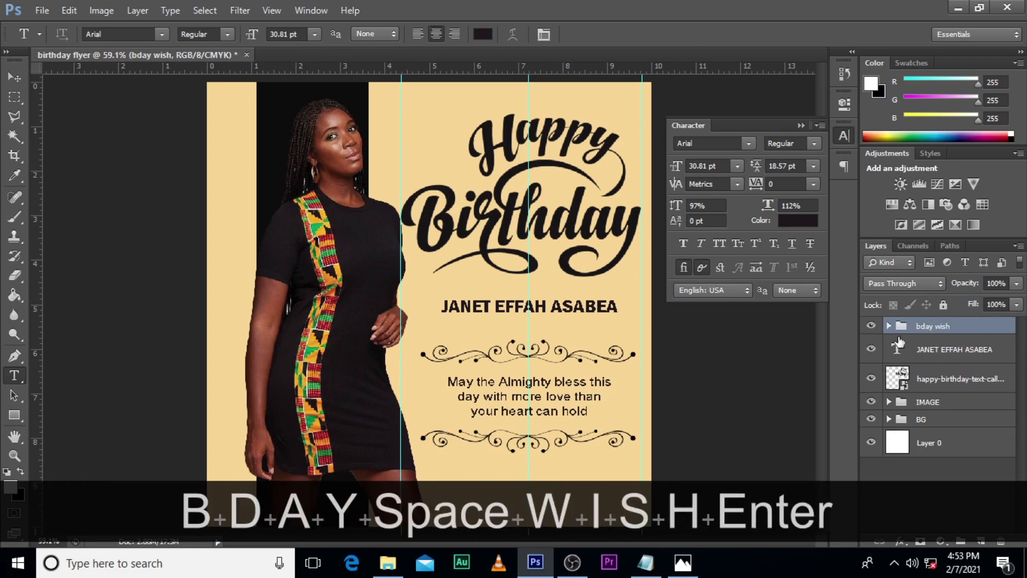
pyautogui.click(871, 326)
pyautogui.click(870, 326)
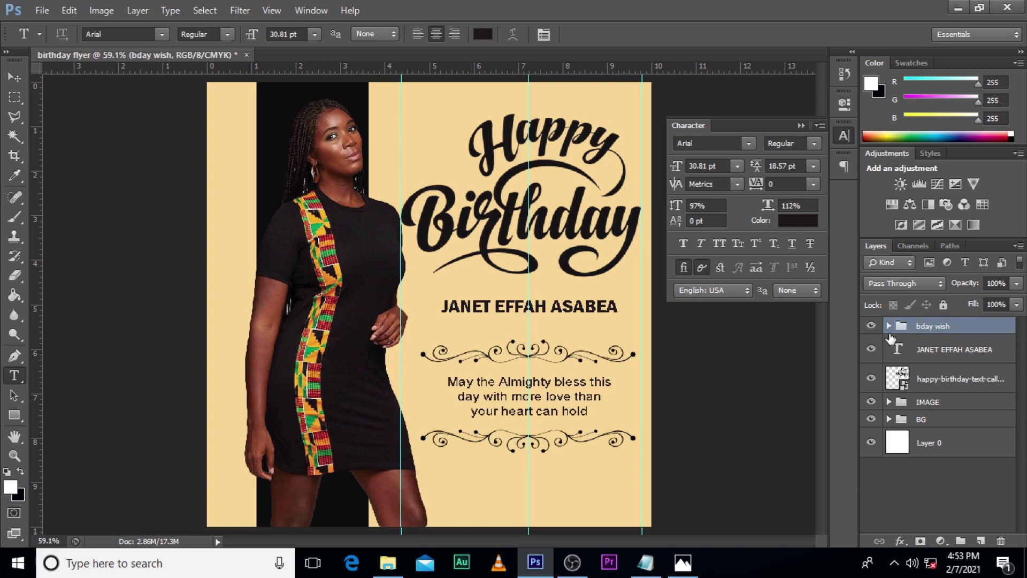
# Step: Recolour the celebrant's name text to dark red #85140c sampled from the patterned strip on the woman's dress
pyautogui.click(898, 351)
pyautogui.click(794, 221)
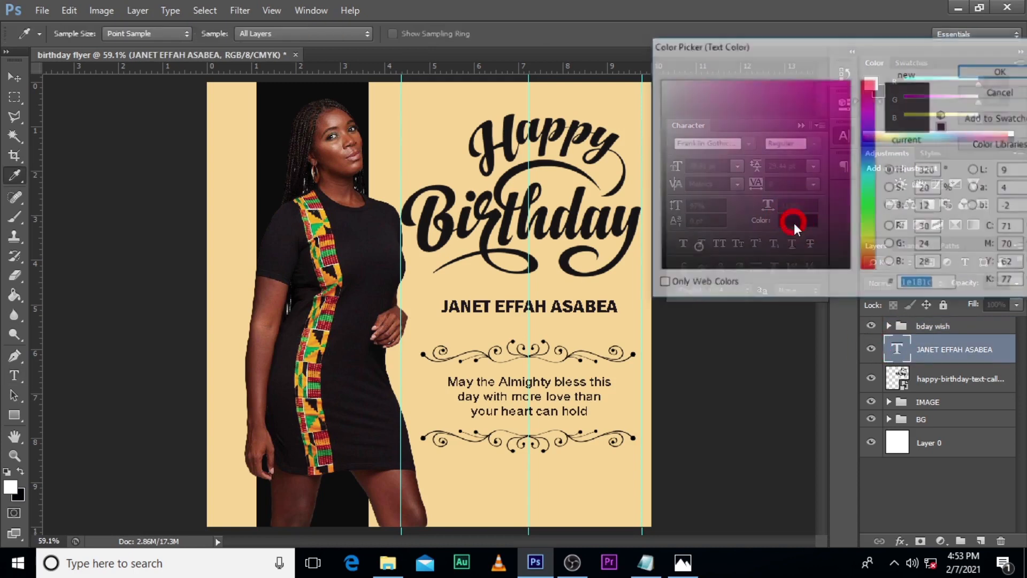
pyautogui.click(321, 393)
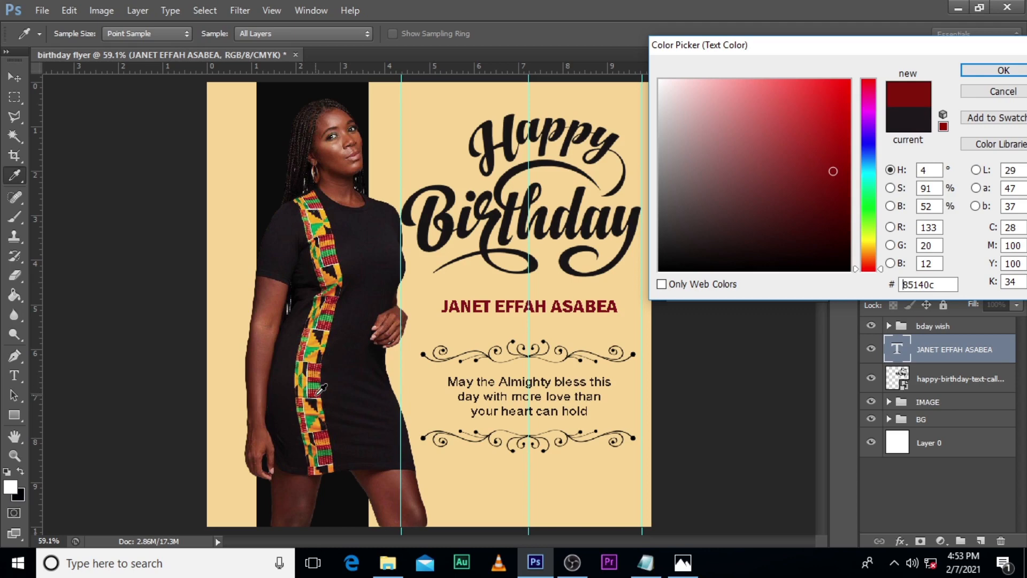
pyautogui.click(974, 75)
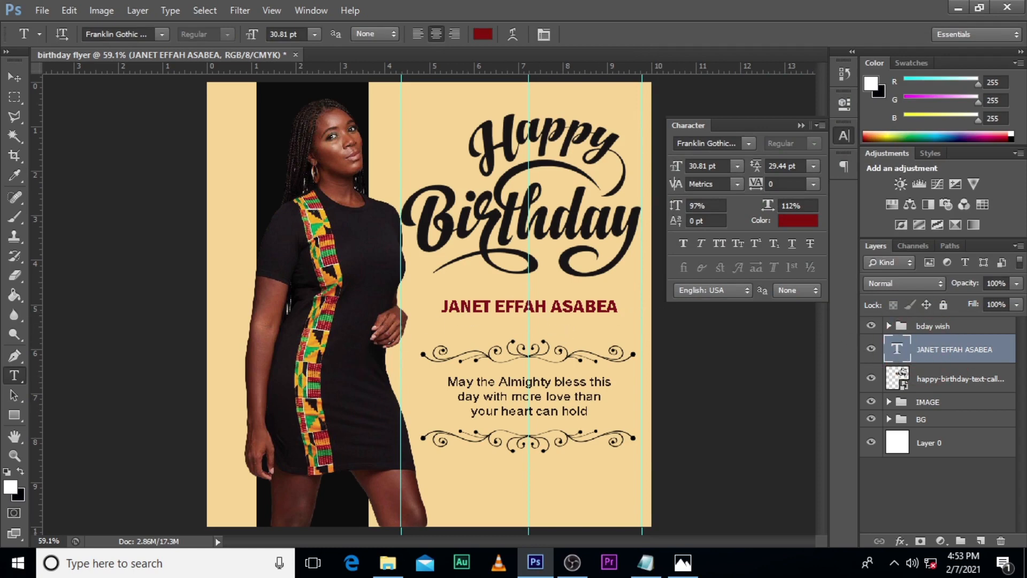
# Step: Nudge the celebrant's name text slightly down between the Happy Birthday lettering and the upper ornament
pyautogui.press('v')
pyautogui.press('Down')
pyautogui.press('Down')
pyautogui.press('Down')
pyautogui.press('Down')
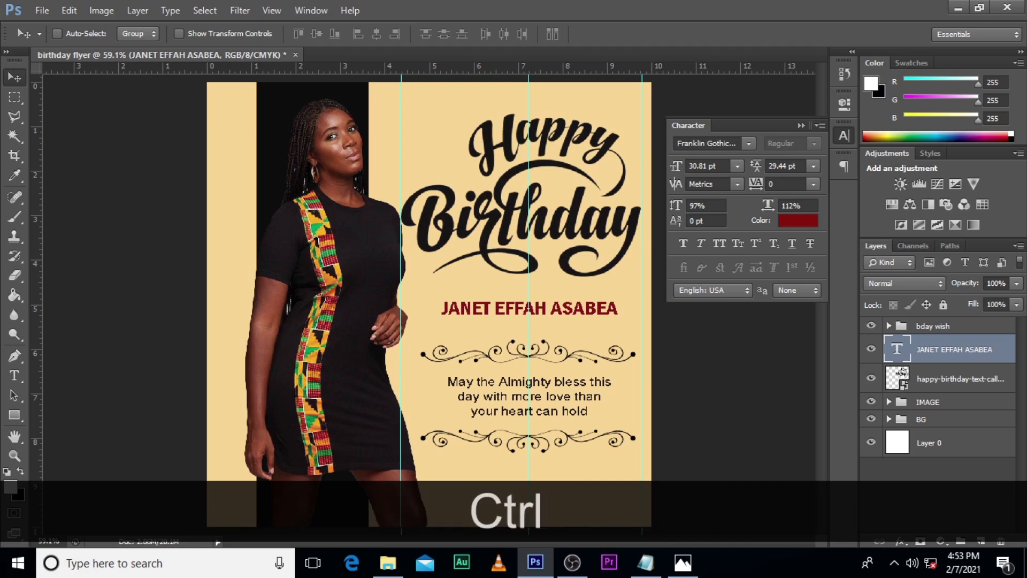
pyautogui.hotkey('ctrl', 't')
pyautogui.press('Return')
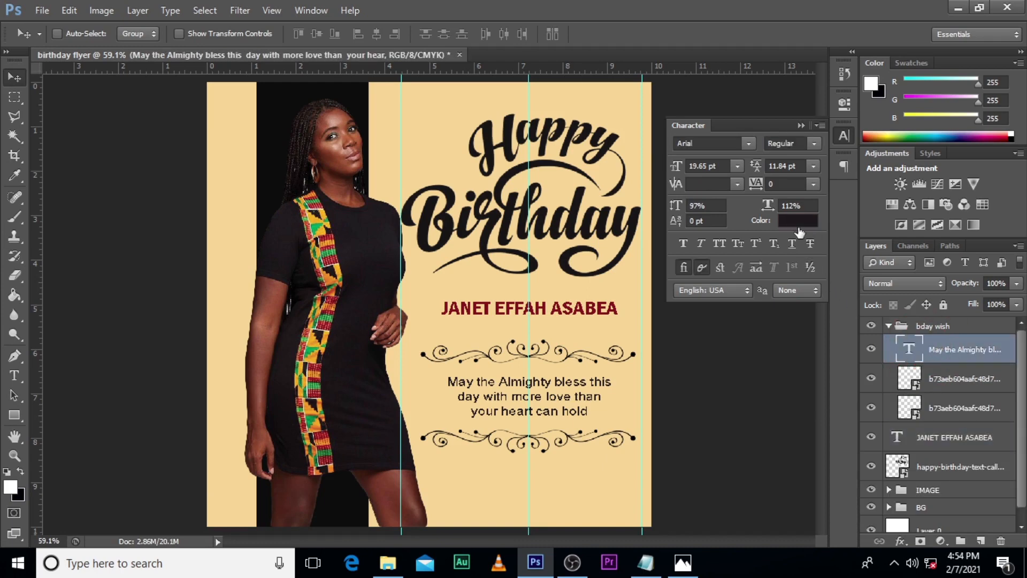
# Step: Recolour the blessing message text to the dark red #85140c sampled from the celebrant's name
pyautogui.click(797, 220)
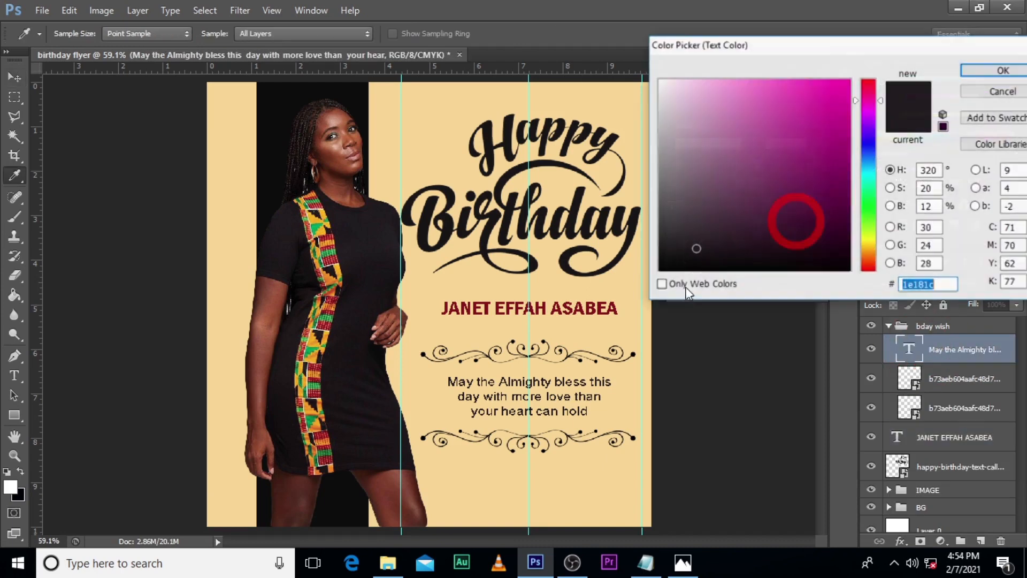
pyautogui.click(589, 306)
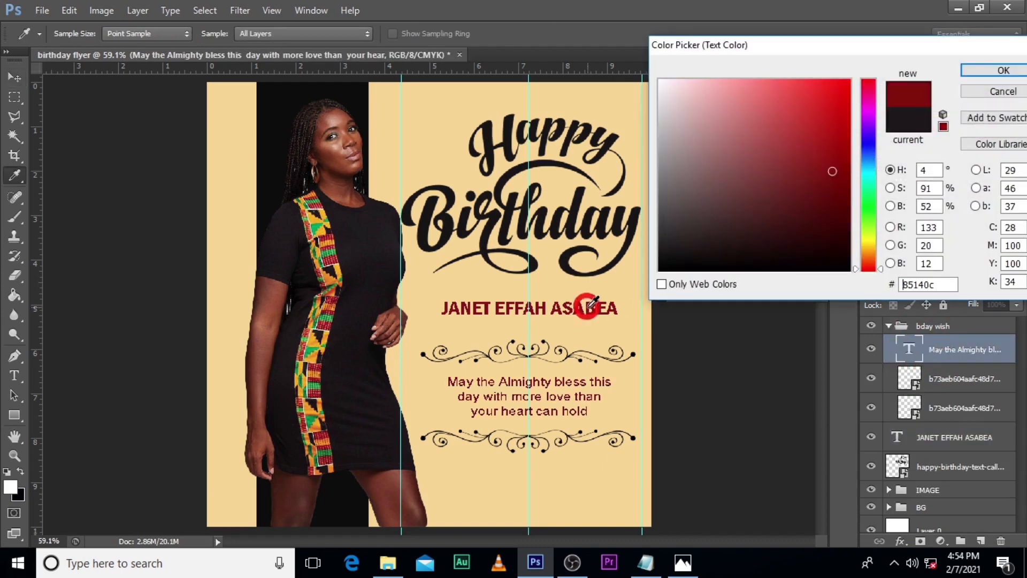
pyautogui.click(993, 72)
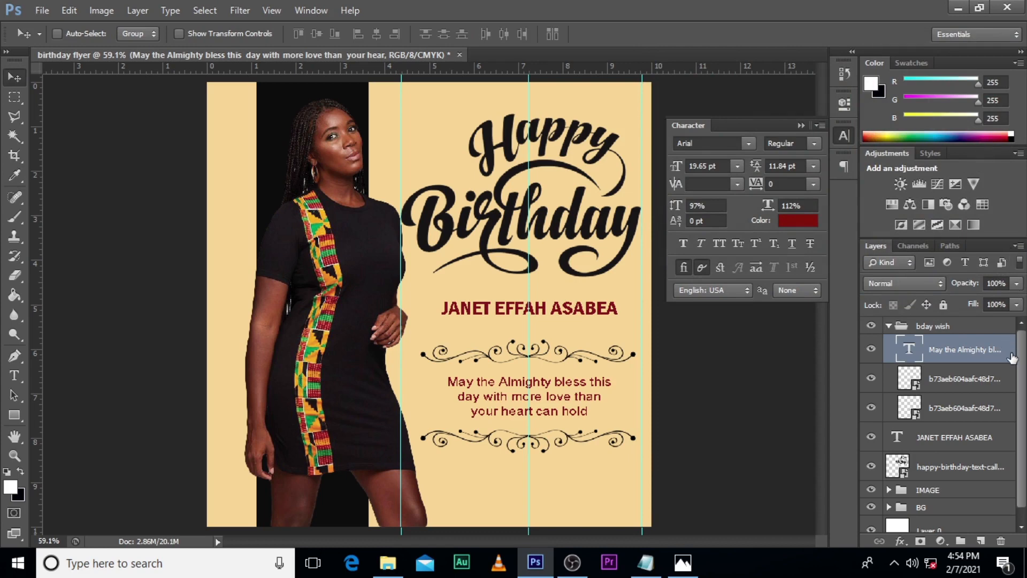
# Step: Move the lower floral ornament up in two large nudges, closer to the message text
pyautogui.click(935, 406)
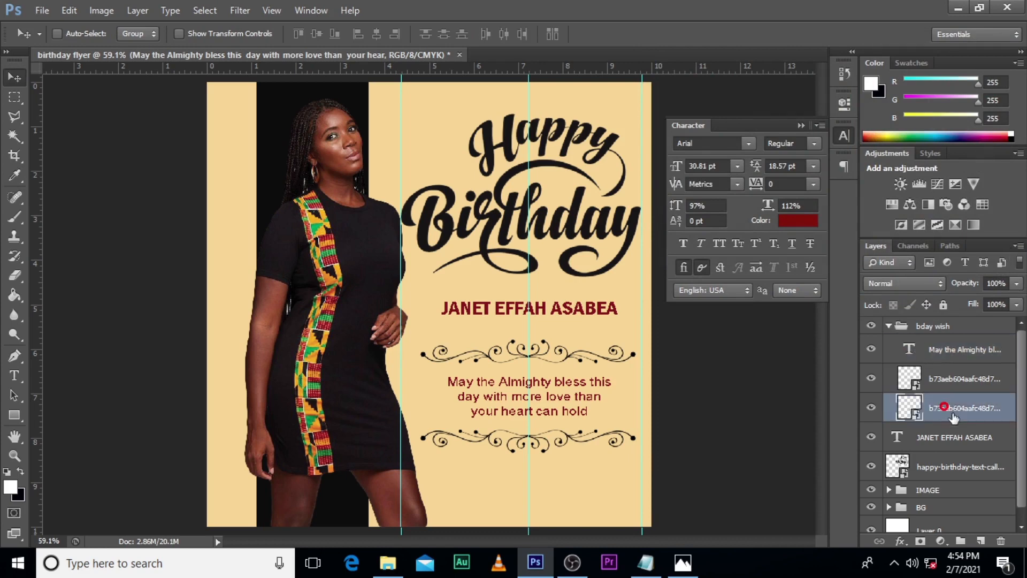
pyautogui.click(963, 379)
pyautogui.press('v')
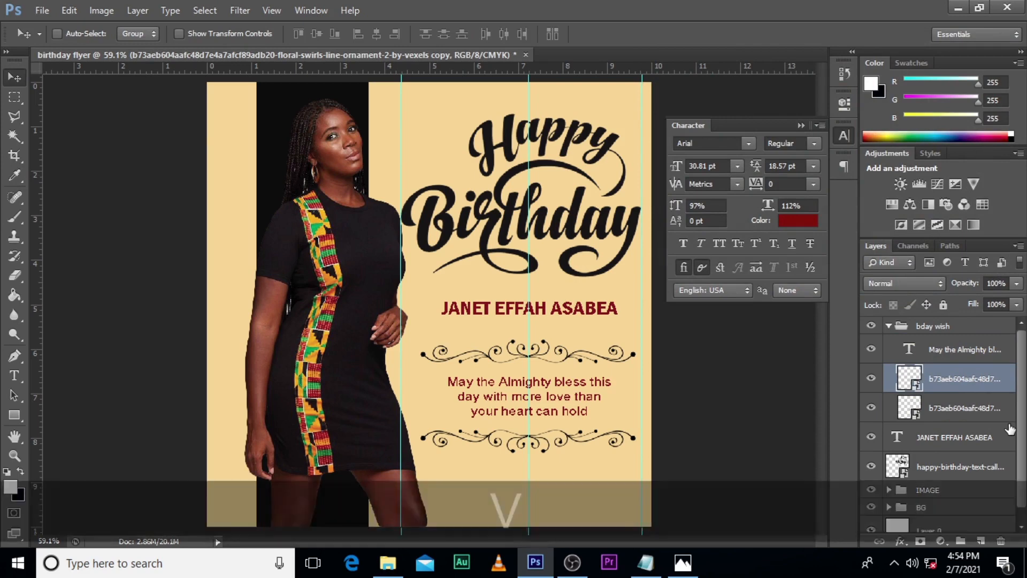
pyautogui.hotkey('shift', 'Up')
pyautogui.hotkey('shift', 'Up')
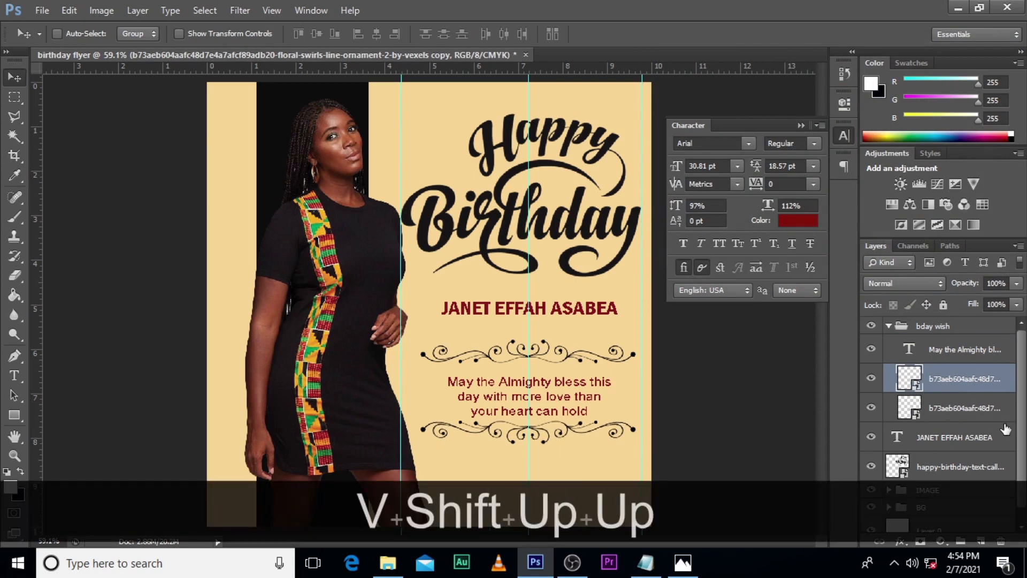
# Step: Nudge the message text up to sit evenly between the two ornaments and collapse the Character settings
pyautogui.click(935, 351)
pyautogui.press('Up')
pyautogui.press('Up')
pyautogui.press('Up')
pyautogui.press('Up')
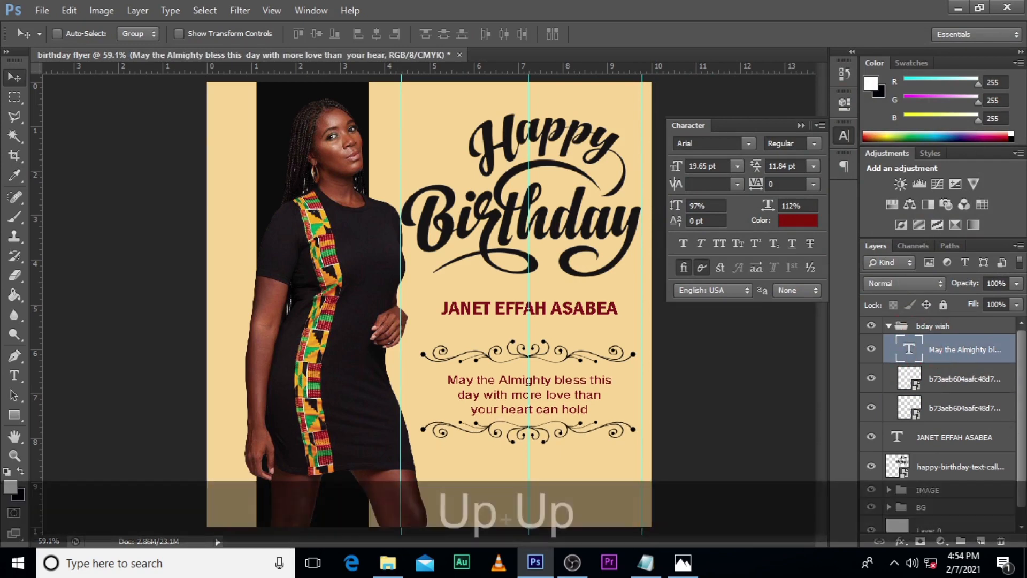
pyautogui.press('Down')
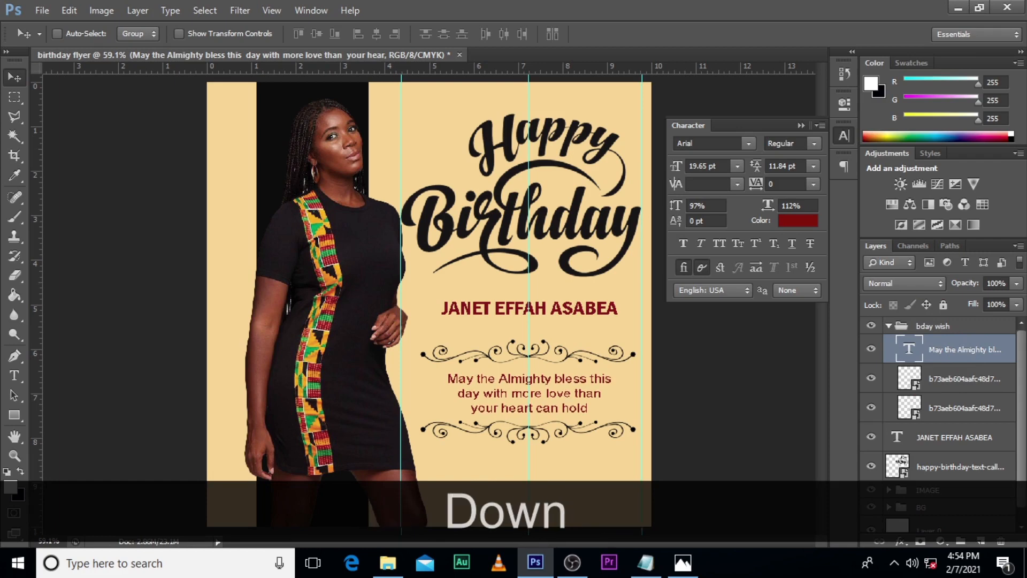
pyautogui.click(800, 125)
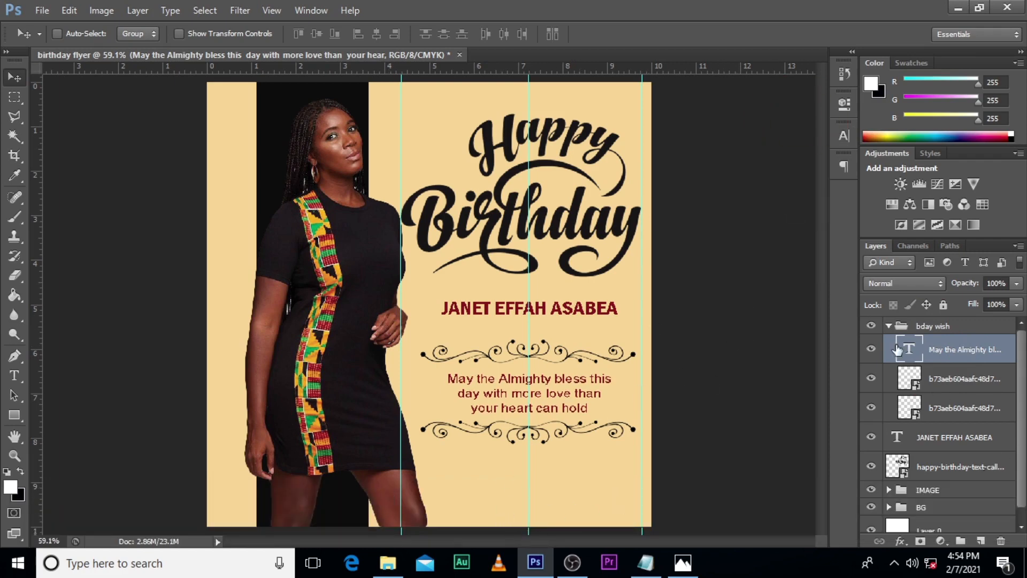
# Step: Group the "bday wish" group, the celebrant's name and the Happy Birthday lettering, and name the new group TEXT
pyautogui.click(888, 326)
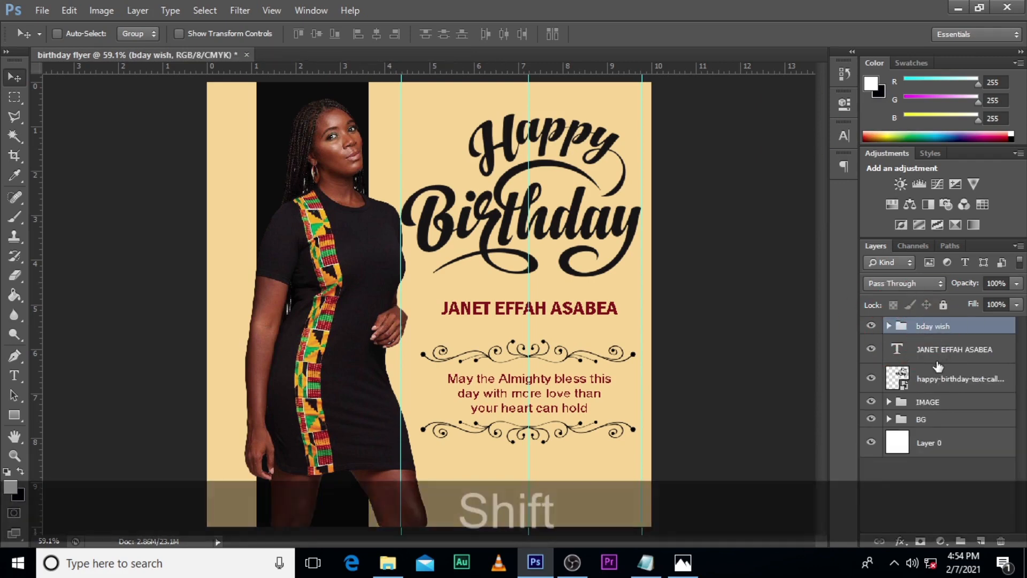
pyautogui.keyDown('shift'); pyautogui.click(941, 379); pyautogui.keyUp('shift')
pyautogui.hotkey('ctrl', 'shift', 'g')
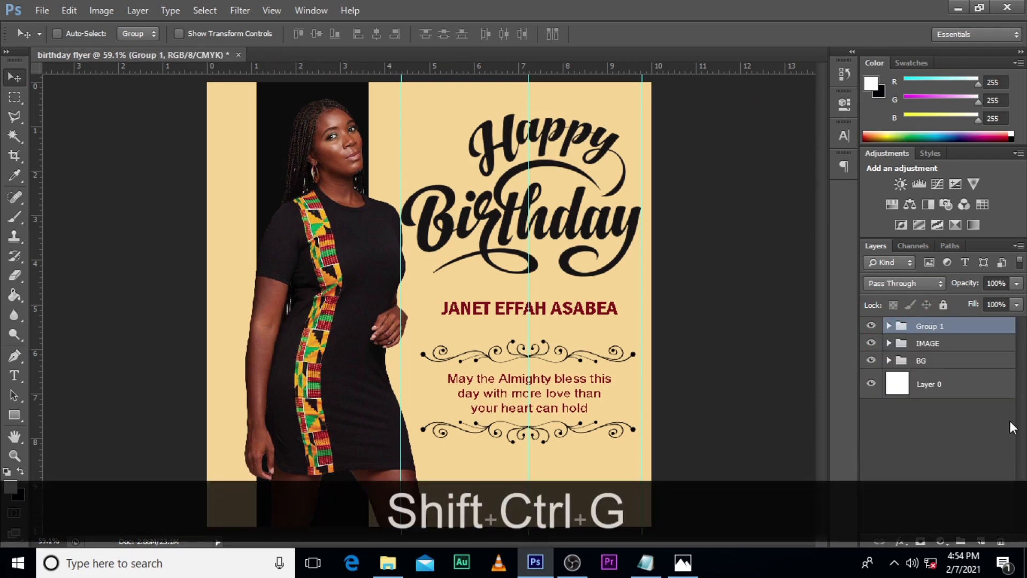
pyautogui.doubleClick(941, 323)
pyautogui.press('capslock')
pyautogui.write('TEXT')
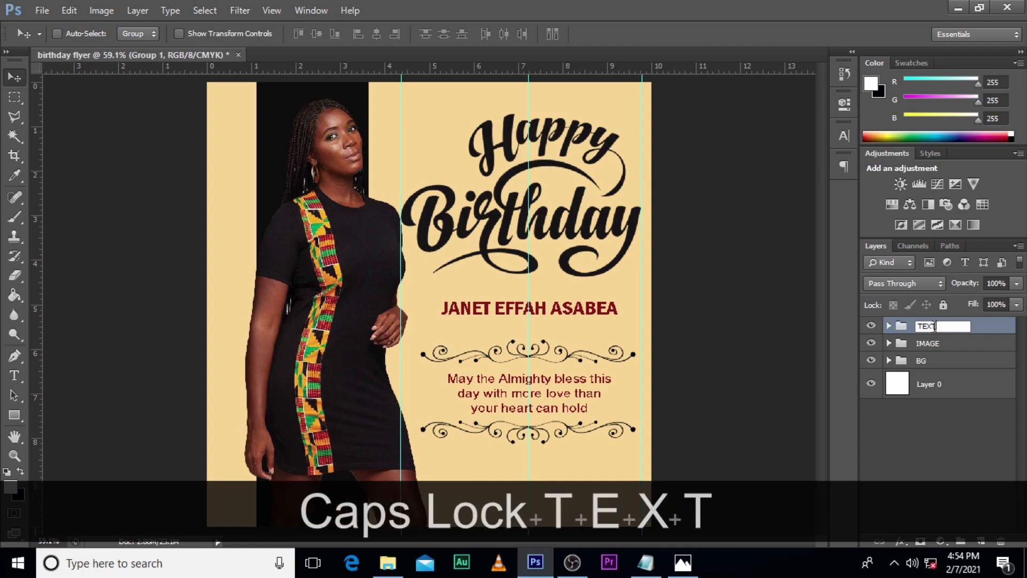
pyautogui.press('Return')
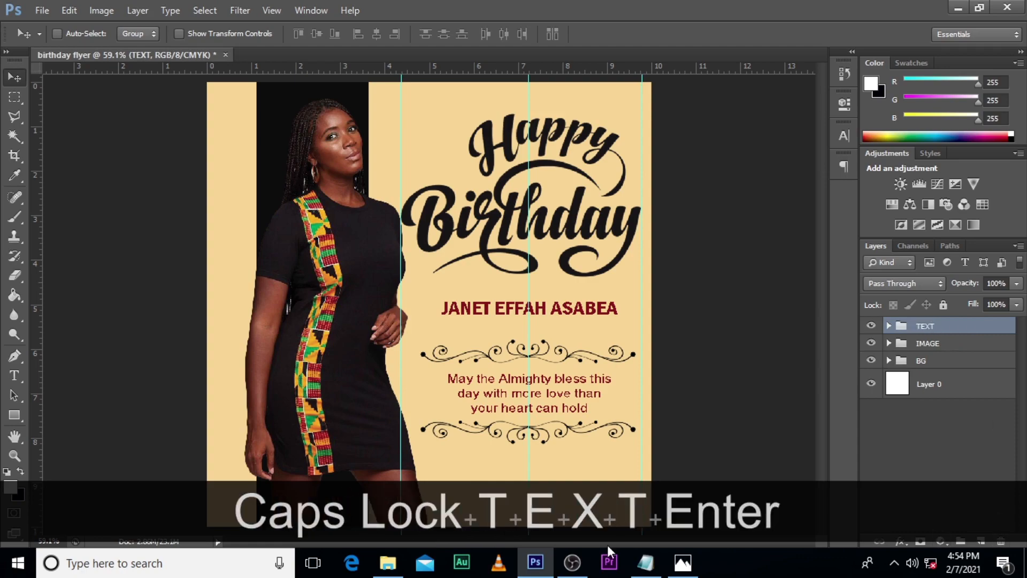
# Step: Place the pngtree black-and-white circular social media icons image from the RAW folder onto the flyer
pyautogui.click(388, 562)
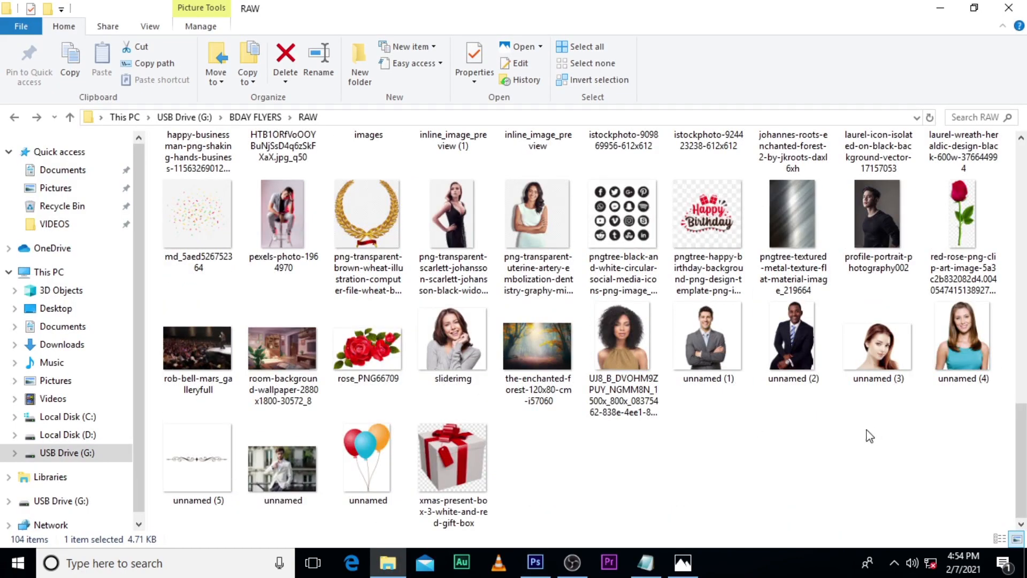
pyautogui.moveTo(641, 217); pyautogui.dragTo(519, 502)
pyautogui.press('Return')
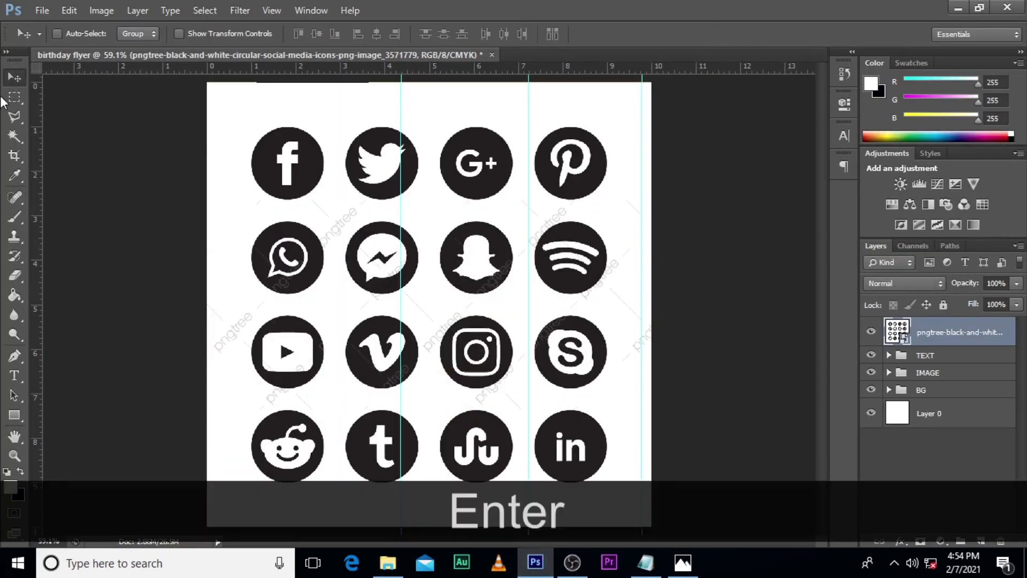
# Step: Mask out the icon sheet's white background using a Magic Wand selection and an inverted layer mask, then convert the layer to a Smart Object
pyautogui.click(15, 136)
pyautogui.click(220, 110)
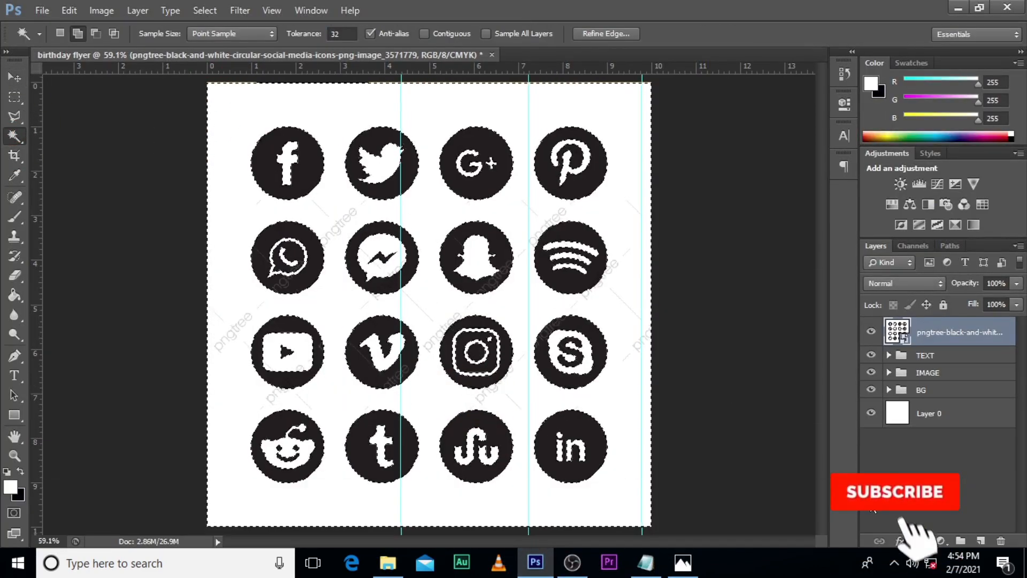
pyautogui.click(919, 540)
pyautogui.doubleClick(932, 331)
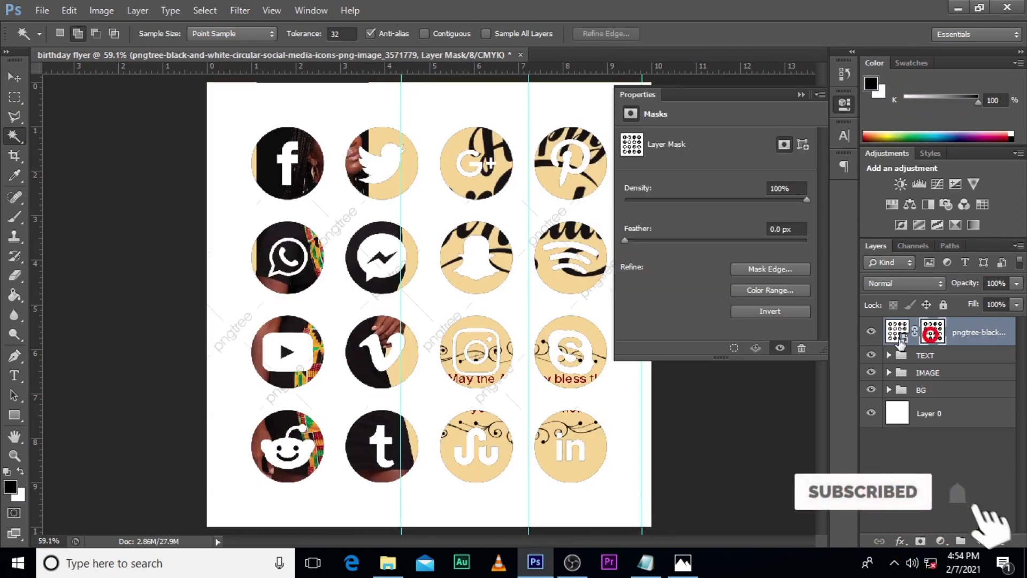
pyautogui.click(761, 315)
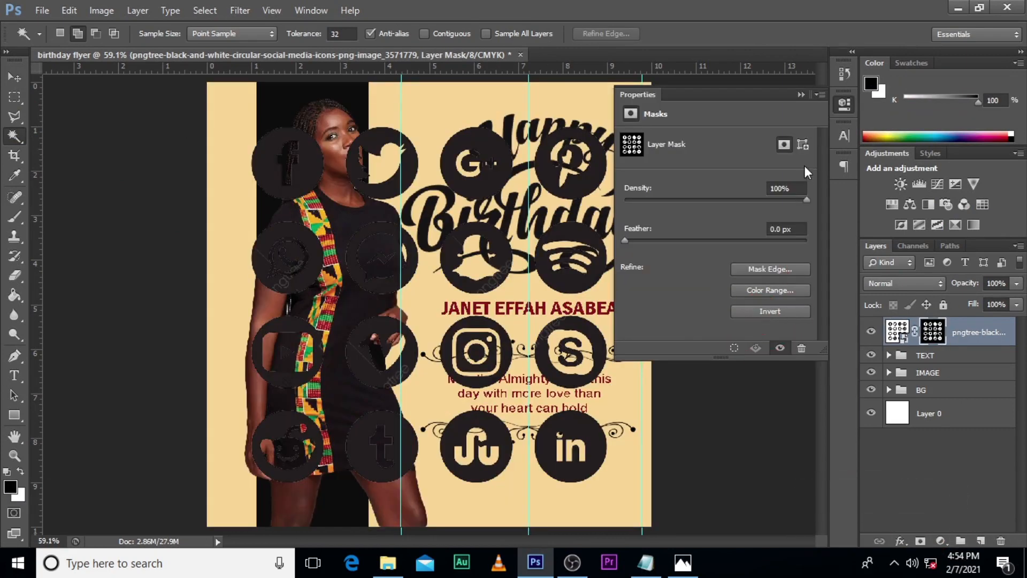
pyautogui.click(800, 96)
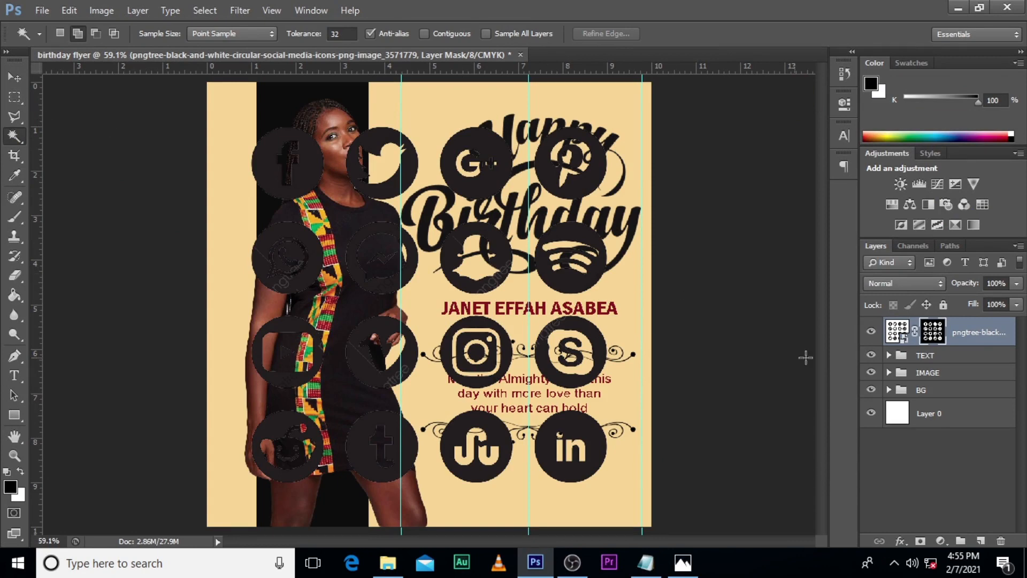
pyautogui.rightClick(970, 332)
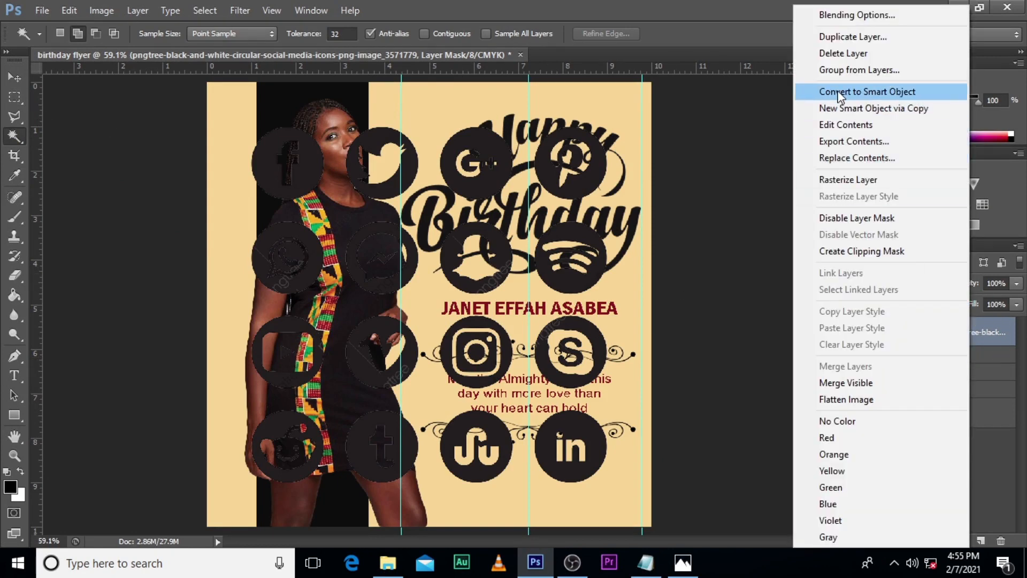
pyautogui.click(837, 92)
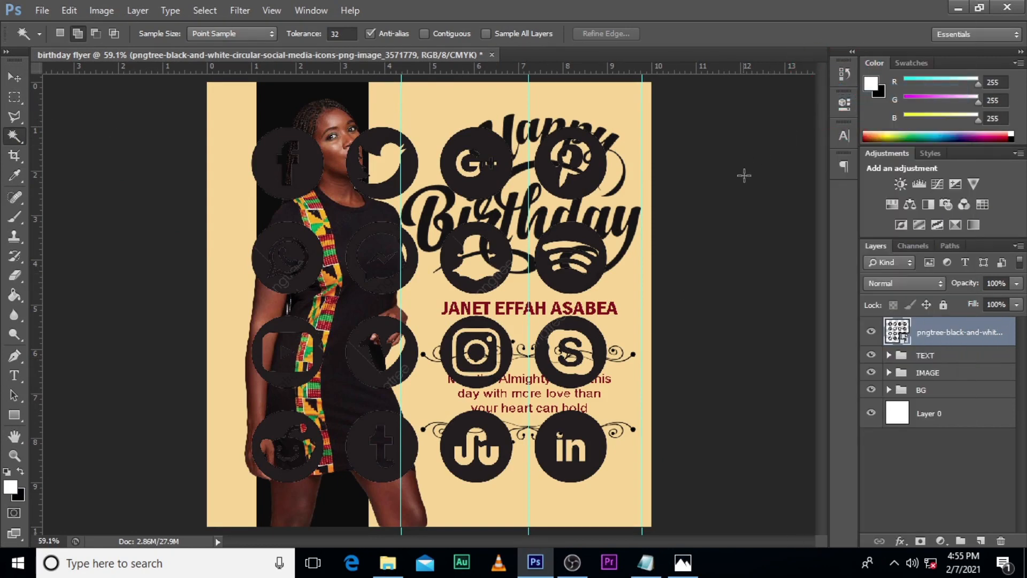
# Step: Copy the Facebook and Instagram icons from the icon sheet onto separate new layers using rectangular selections
pyautogui.click(15, 97)
pyautogui.moveTo(230, 125); pyautogui.dragTo(329, 205)
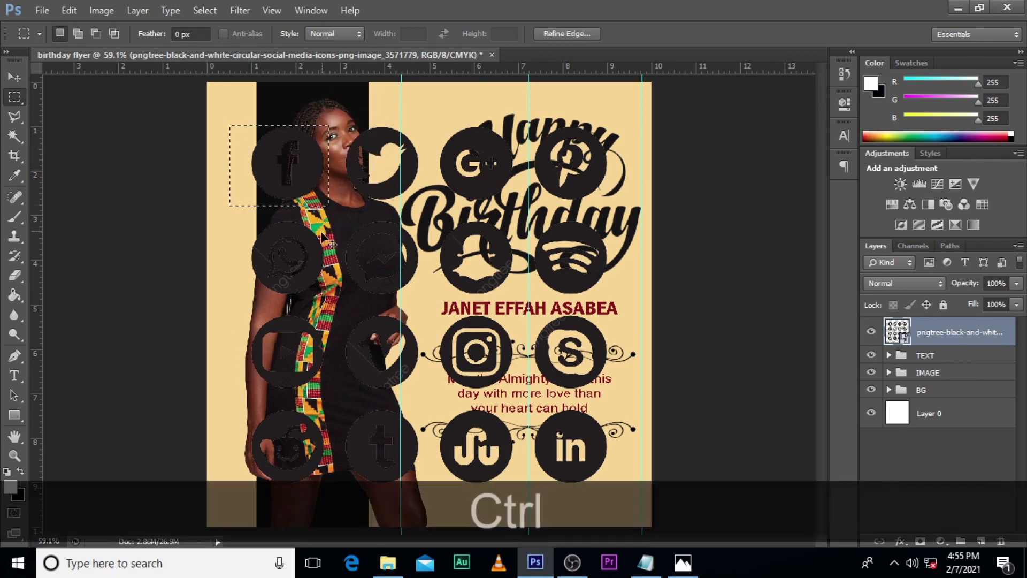
pyautogui.hotkey('ctrl', 'j')
pyautogui.click(921, 365)
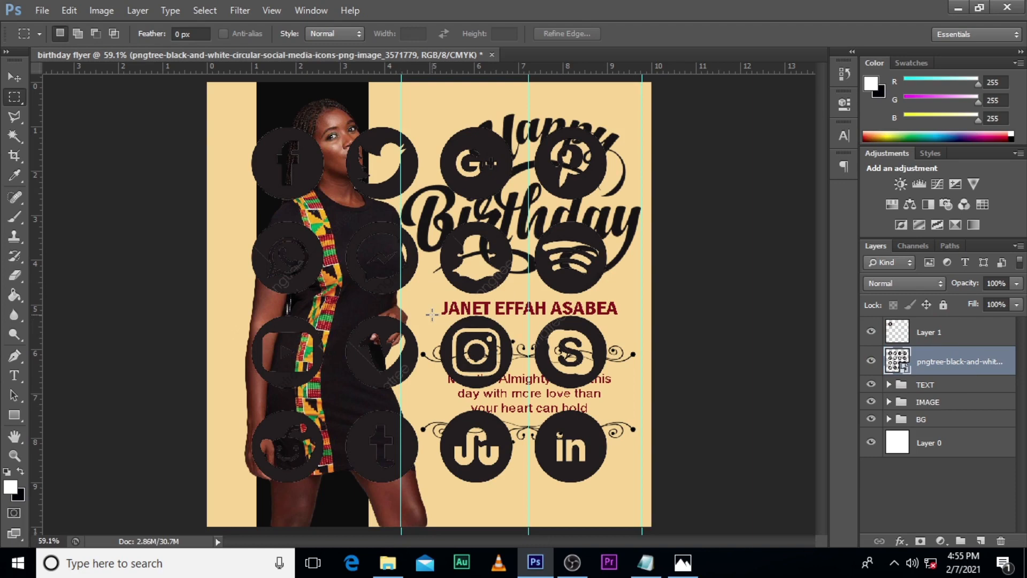
pyautogui.moveTo(431, 314); pyautogui.dragTo(516, 394)
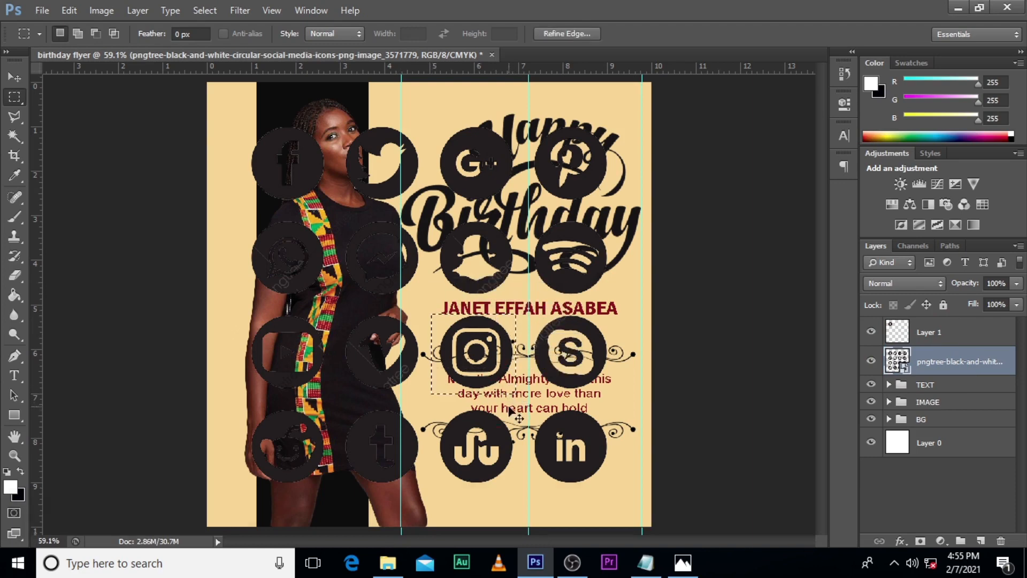
pyautogui.hotkey('ctrl', 'j')
# Step: Delete the full social media icon sheet layer and select the Instagram icon layer
pyautogui.click(912, 392)
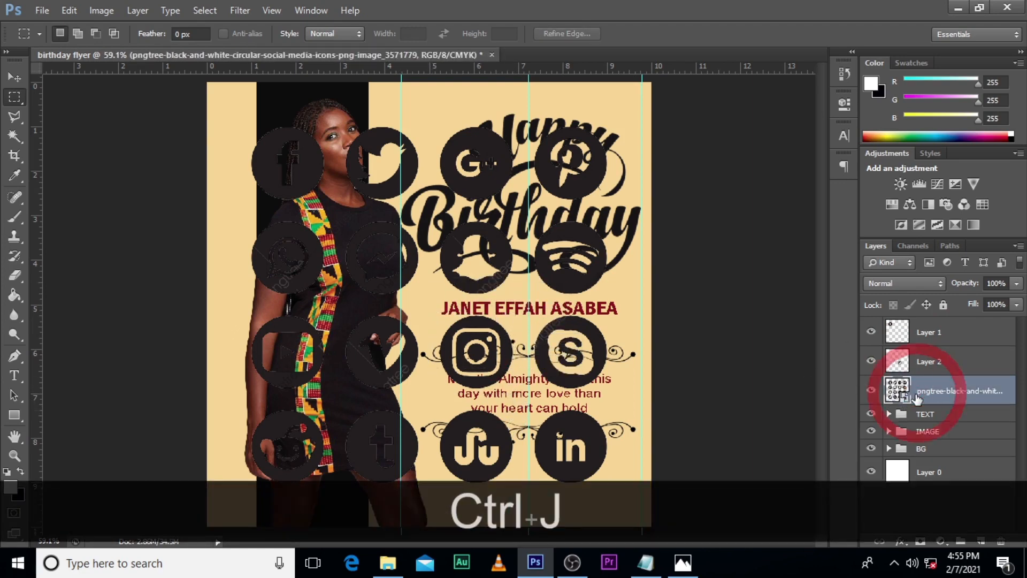
pyautogui.press('Delete')
pyautogui.click(934, 366)
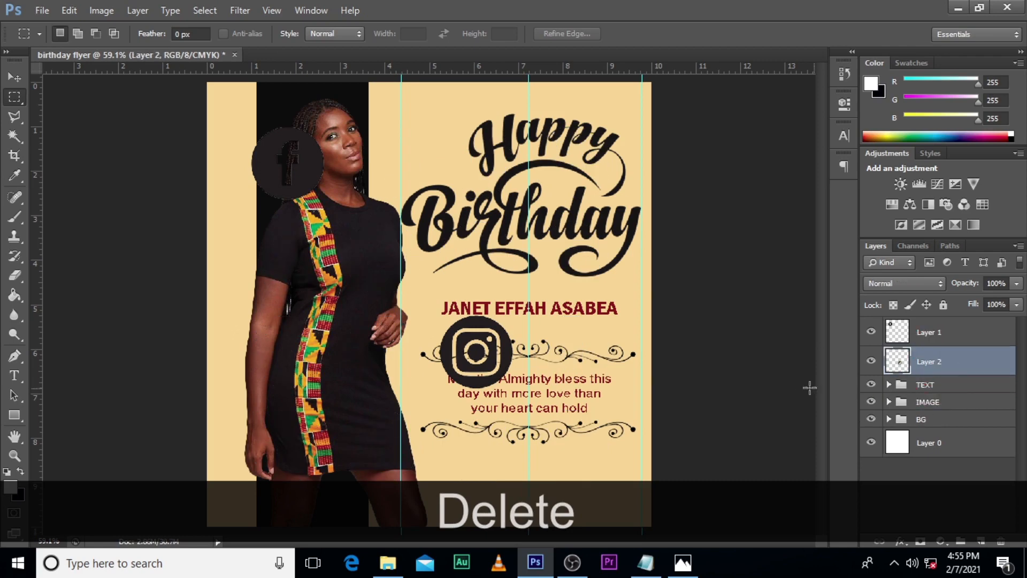
# Step: Align the Instagram icon with the Facebook icon and place it directly to the right at the same height
pyautogui.press('v')
pyautogui.moveTo(481, 364); pyautogui.dragTo(294, 175)
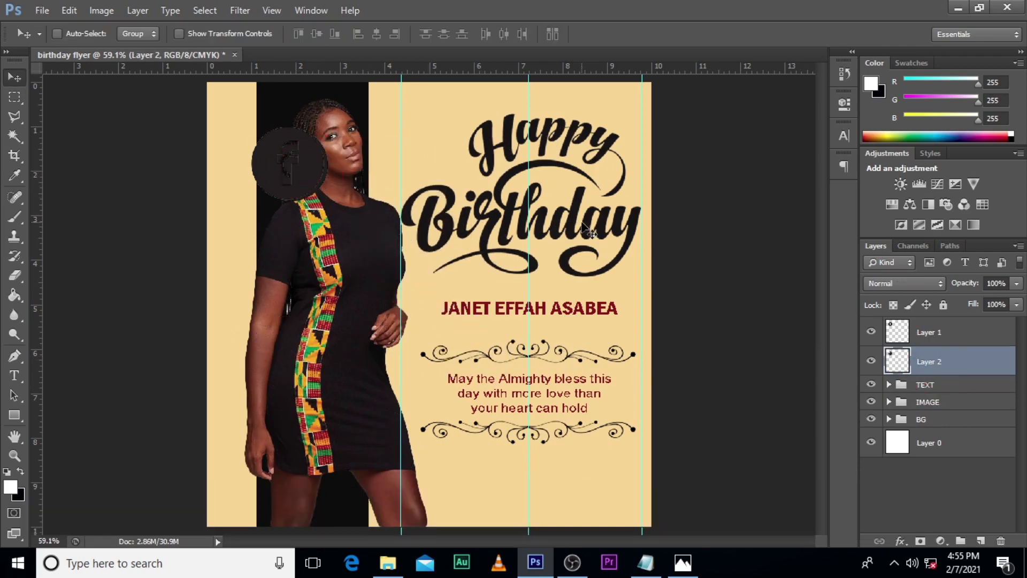
pyautogui.press('Left')
pyautogui.press('Left')
pyautogui.press('Left')
pyautogui.press('Left')
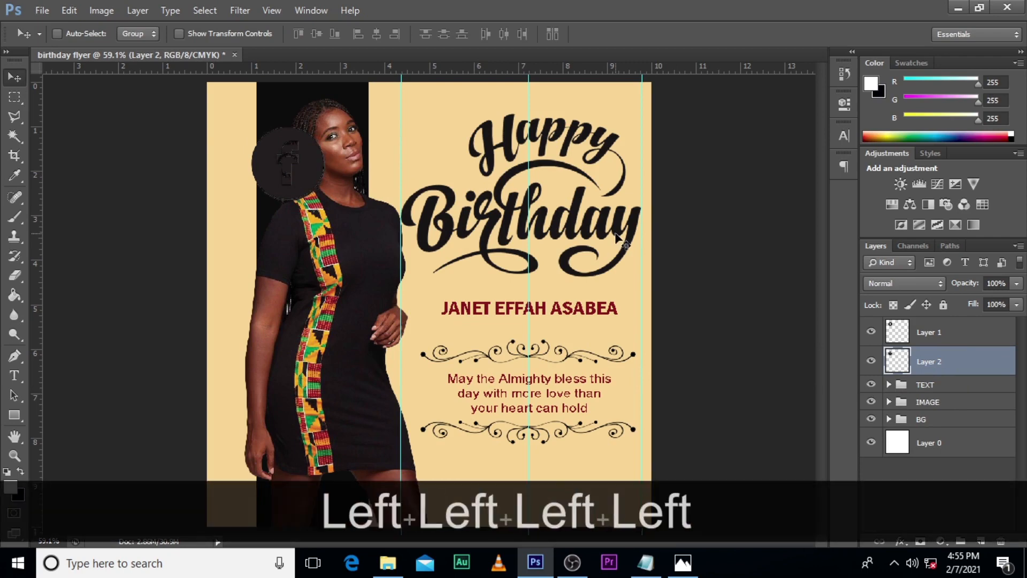
pyautogui.press('Up')
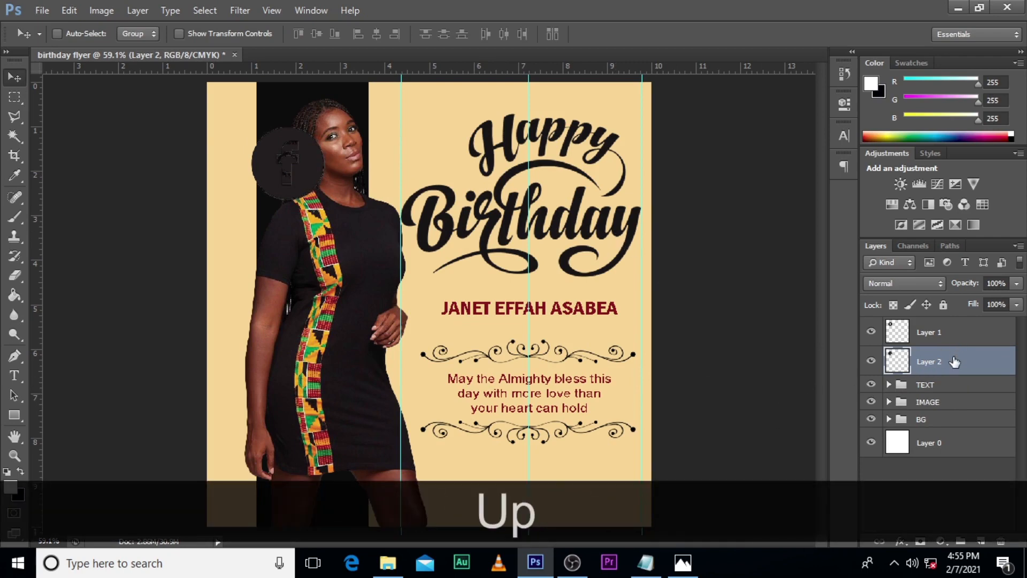
pyautogui.press('v')
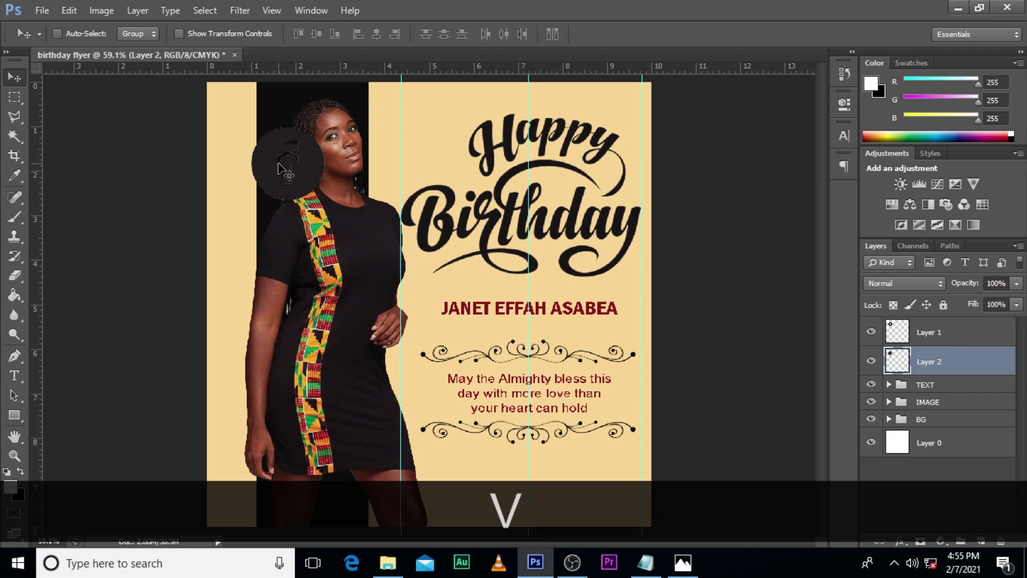
pyautogui.moveTo(278, 169); pyautogui.dragTo(353, 168)
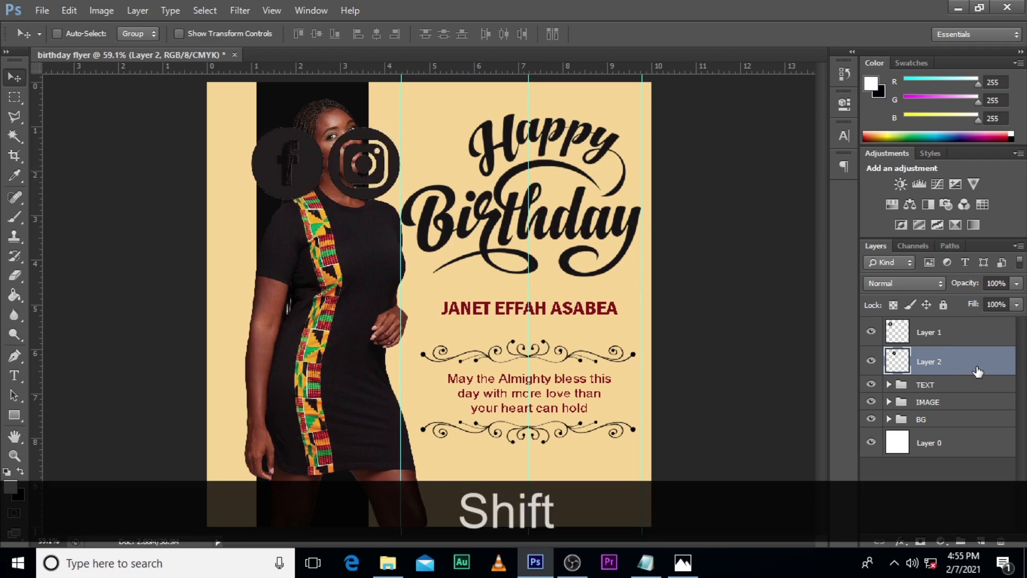
# Step: Apply a Color Overlay to the Instagram icon layer, using near-black #191718 sampled from the Birthday lettering
pyautogui.doubleClick(993, 374)
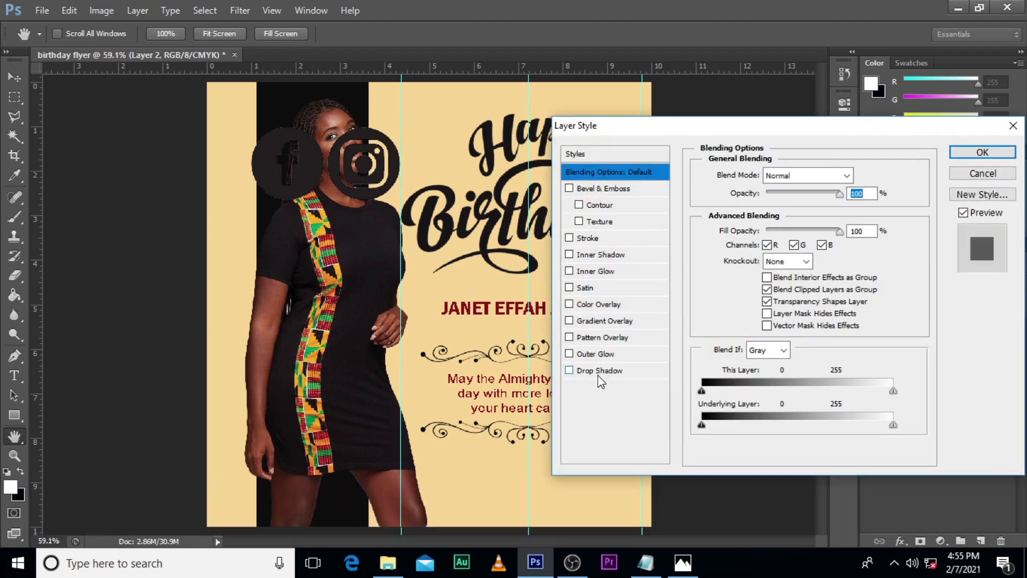
pyautogui.click(597, 305)
pyautogui.click(856, 176)
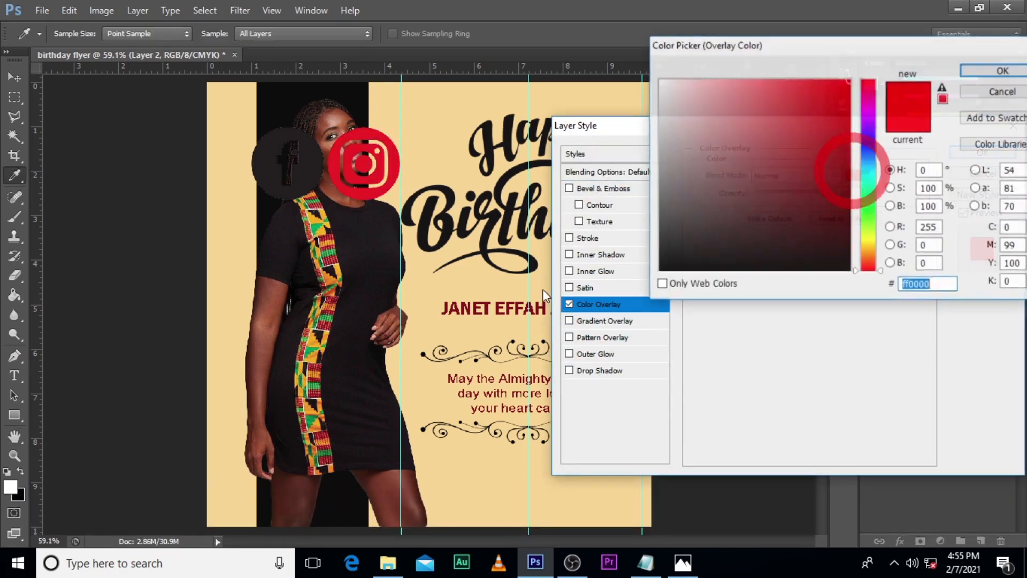
pyautogui.click(421, 234)
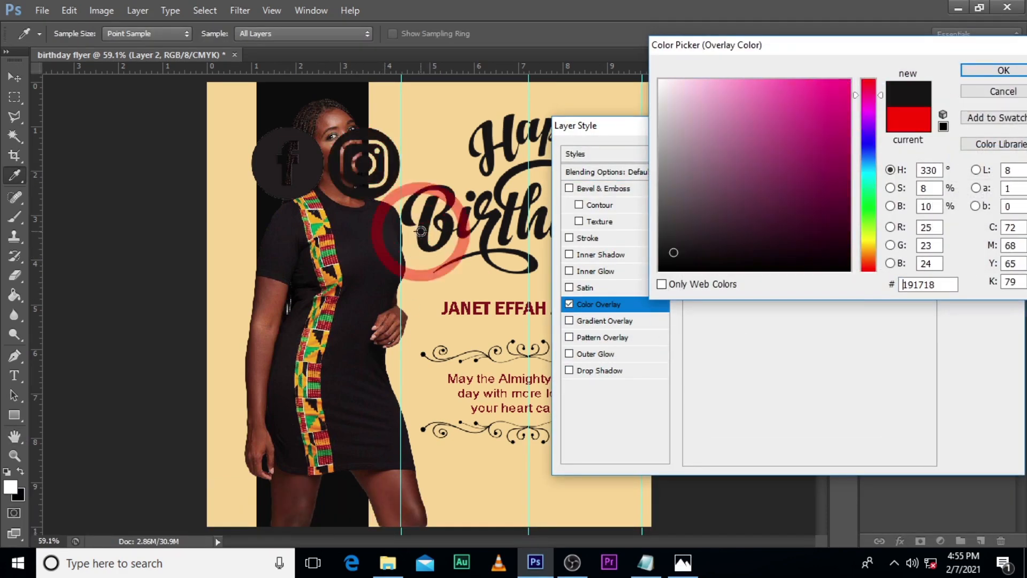
pyautogui.click(992, 71)
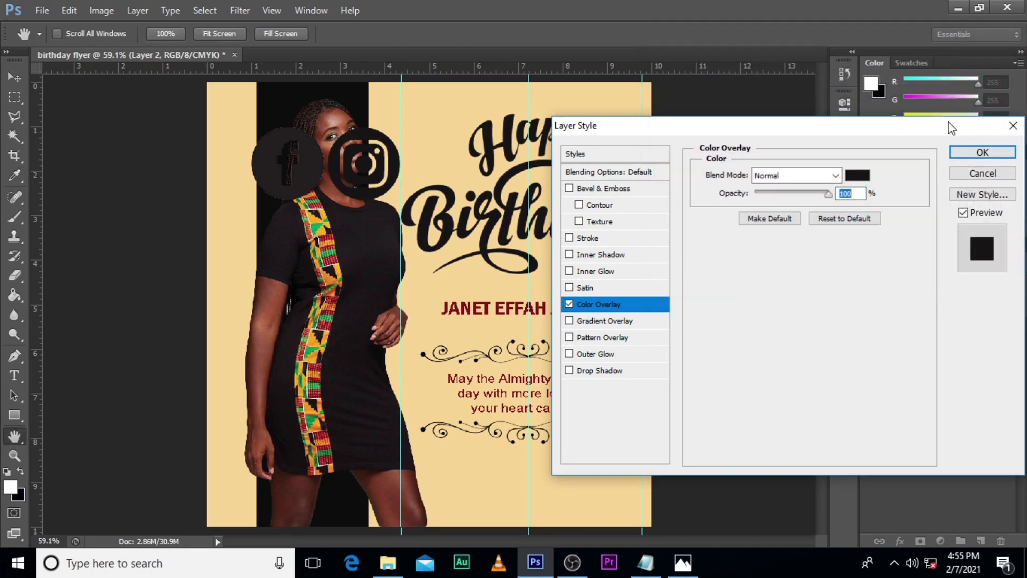
pyautogui.click(984, 152)
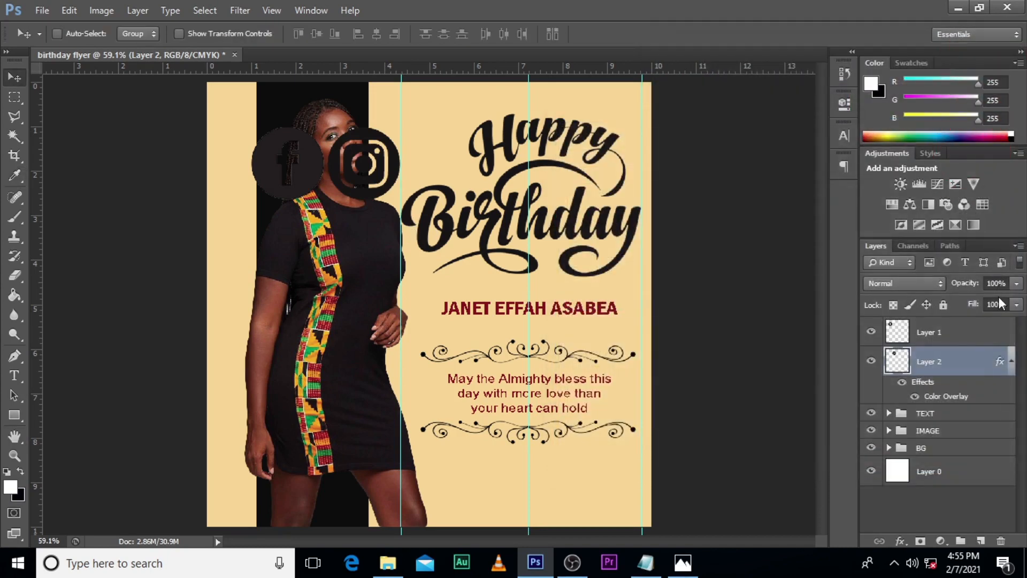
# Step: Copy the Instagram icon's layer style onto the Facebook icon layer and collapse both layers' effects lists
pyautogui.rightClick(976, 368)
pyautogui.click(855, 319)
pyautogui.rightClick(960, 334)
pyautogui.click(833, 329)
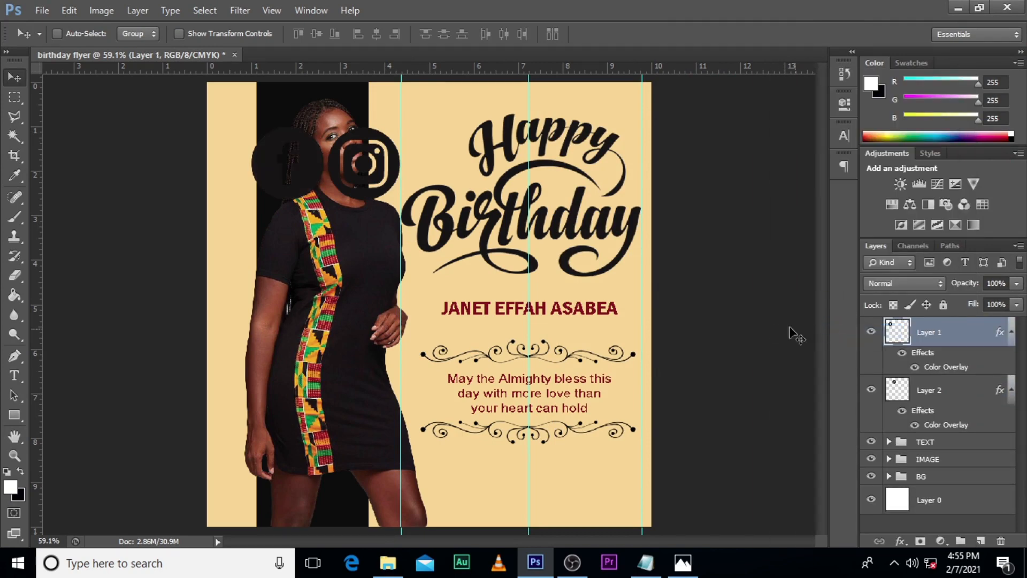
pyautogui.keyDown('ctrl'); pyautogui.click(1011, 332); pyautogui.keyUp('ctrl')
pyautogui.keyDown('ctrl'); pyautogui.click(1010, 362); pyautogui.keyUp('ctrl')
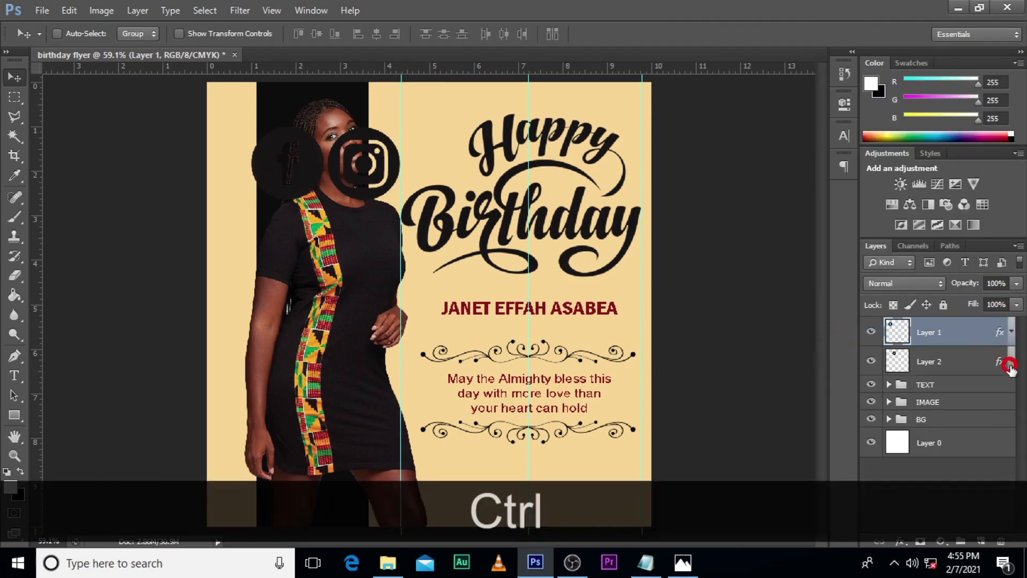
# Step: Scale both social media icons down together to a tiny pair and place them below the lower ornament
pyautogui.keyDown('ctrl'); pyautogui.click(955, 368); pyautogui.keyUp('ctrl')
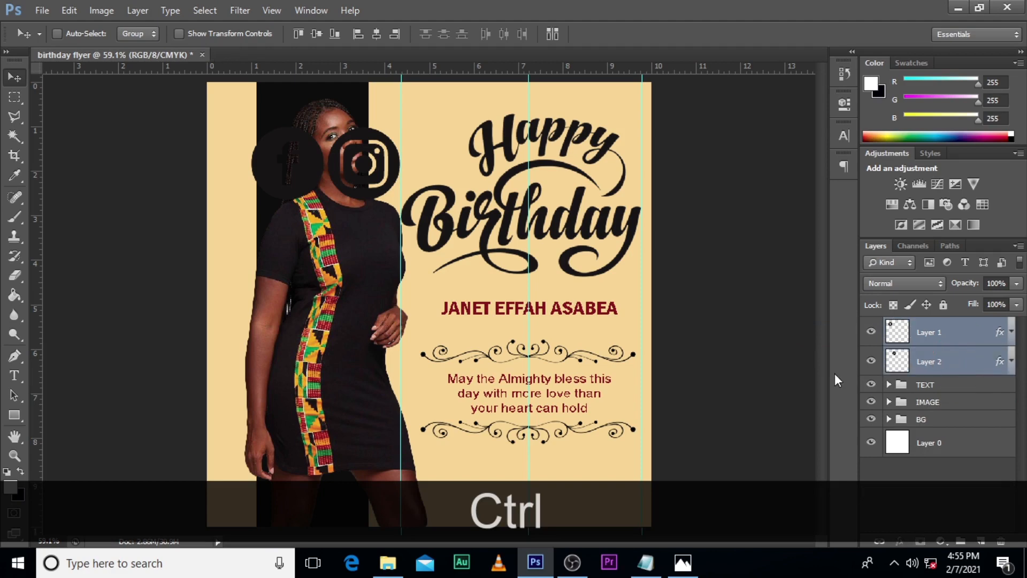
pyautogui.press('v')
pyautogui.hotkey('ctrl', 't')
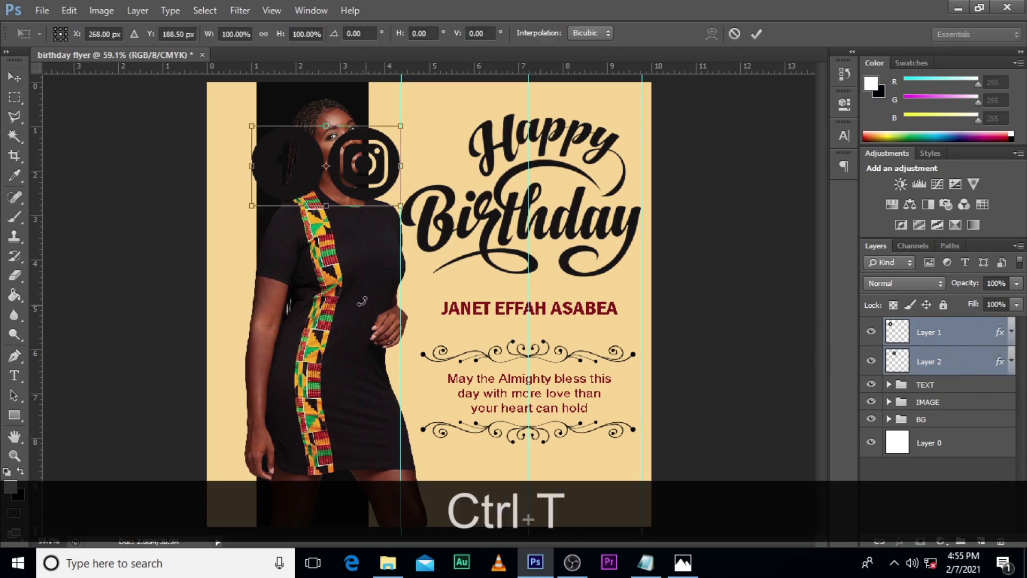
pyautogui.moveTo(400, 204); pyautogui.dragTo(501, 495)
pyautogui.hotkey('alt', 'shift', 'Return')
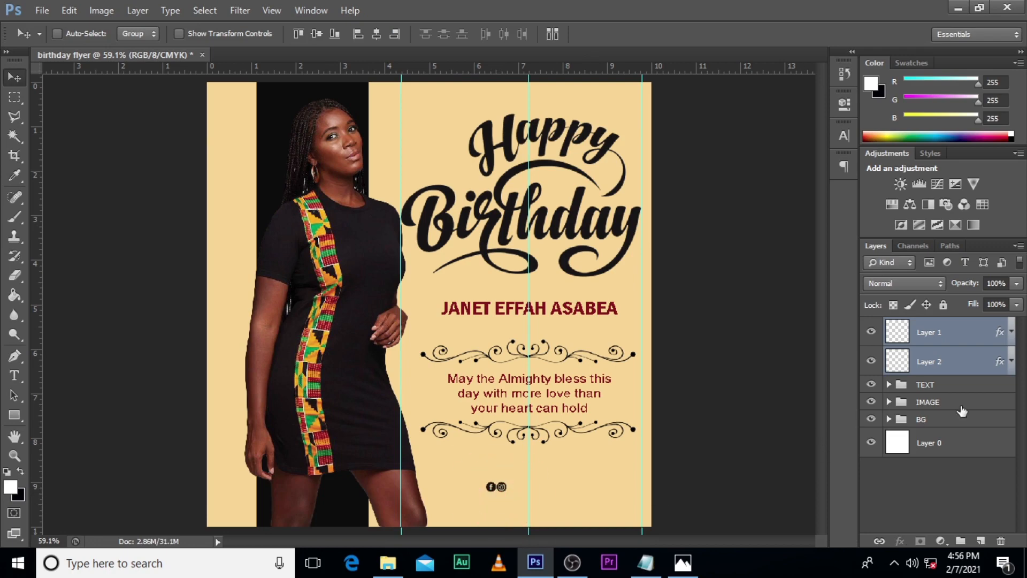
# Step: Add the text SOCIAL_MEDIA_HANDLE on a new text layer near the social media icons
pyautogui.click(929, 332)
pyautogui.press('t')
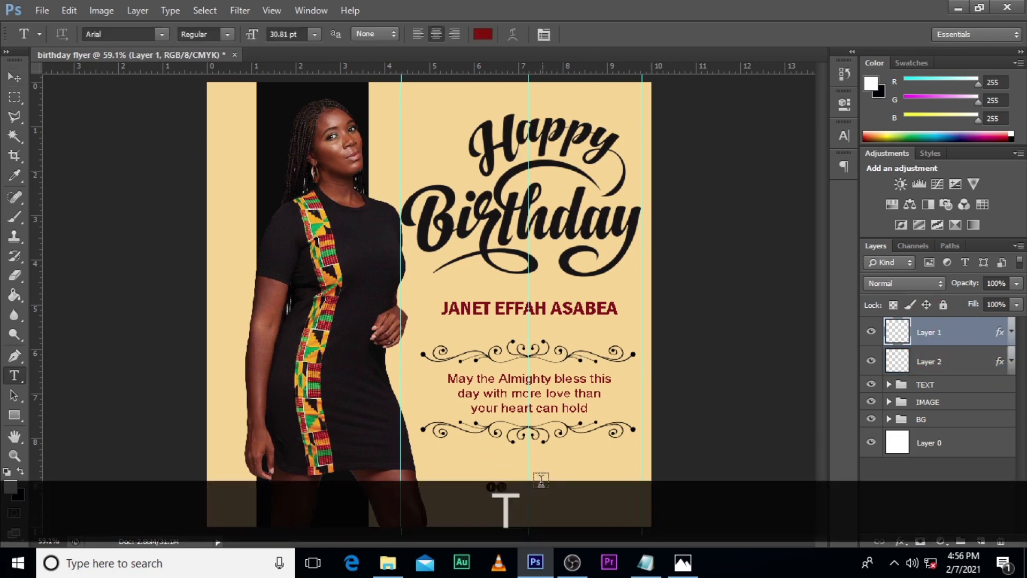
pyautogui.click(537, 481)
pyautogui.write('SO')
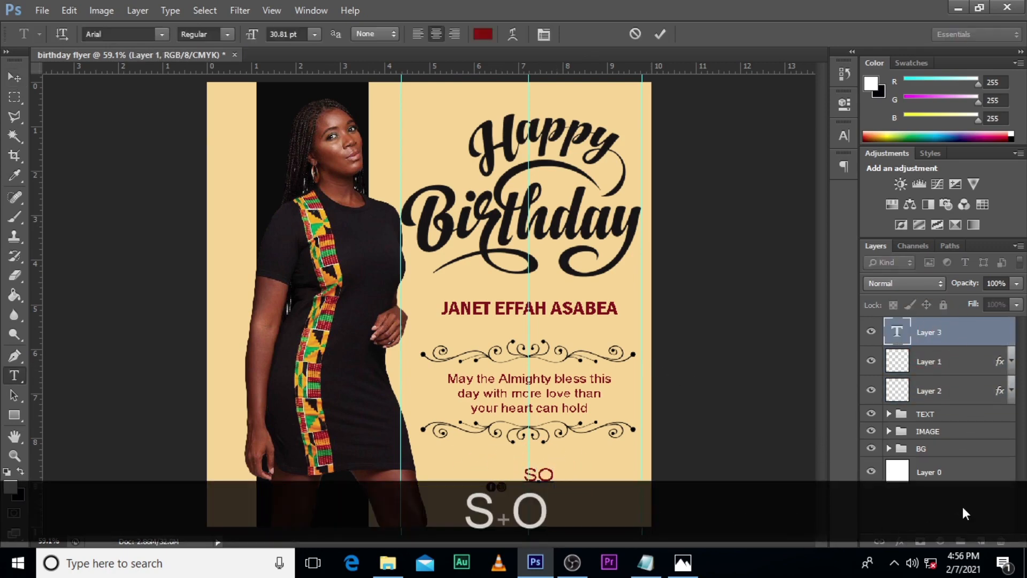
pyautogui.write('CIAL')
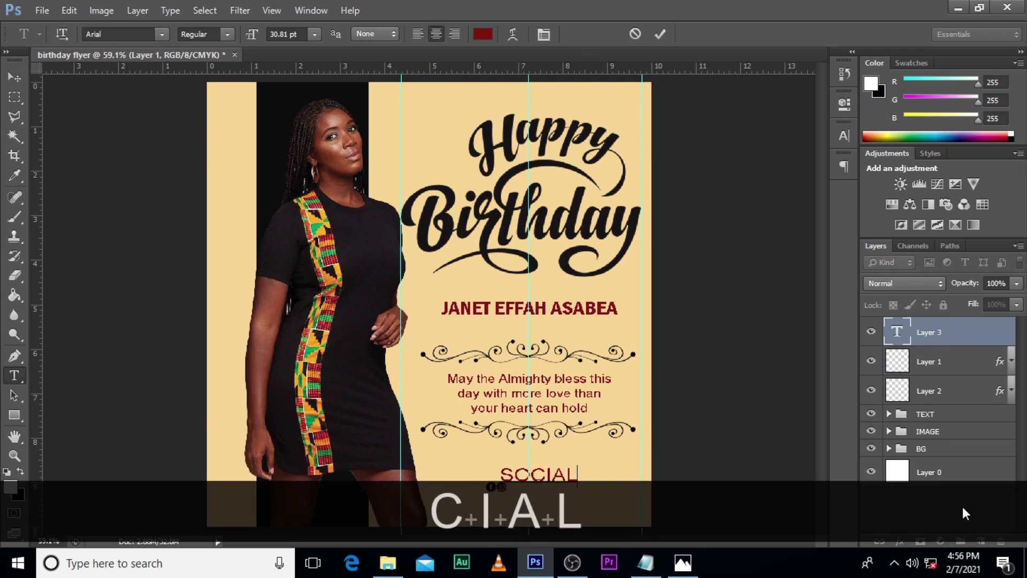
pyautogui.write('ME')
pyautogui.press('BackSpace')
pyautogui.press('BackSpace')
pyautogui.press('BackSpace')
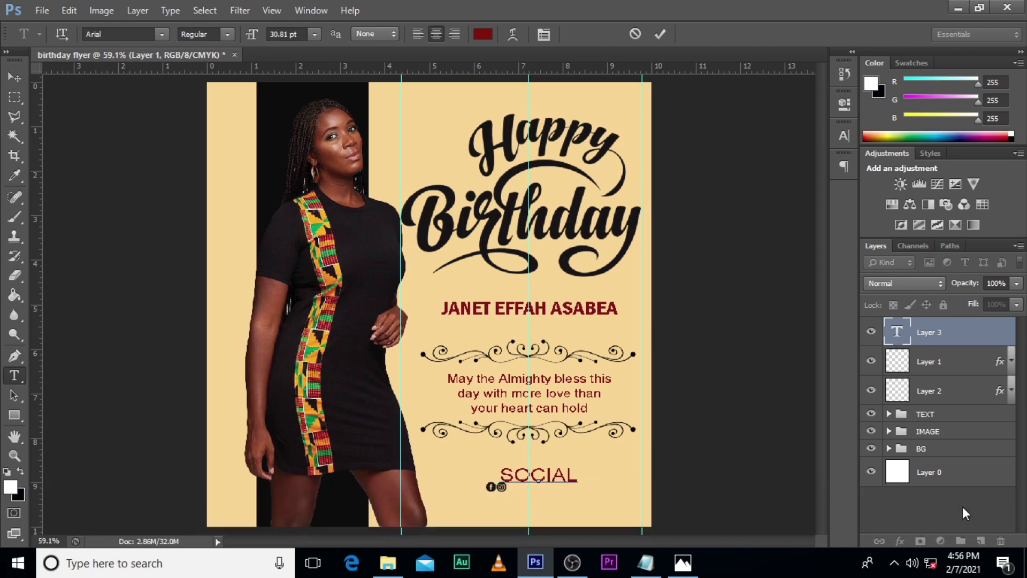
pyautogui.write('-')
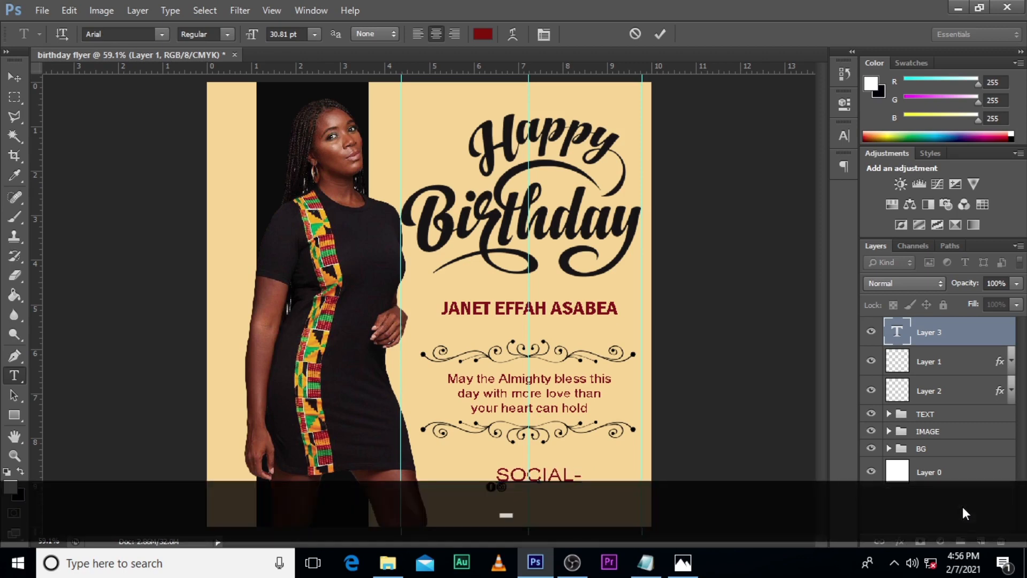
pyautogui.press('BackSpace')
pyautogui.write('_MED')
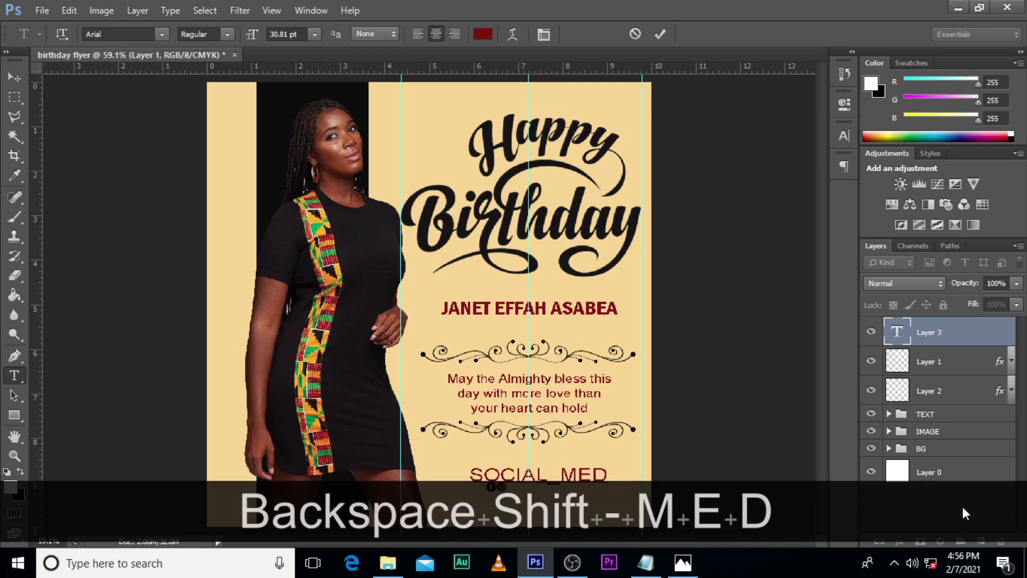
pyautogui.write('IA_HAN')
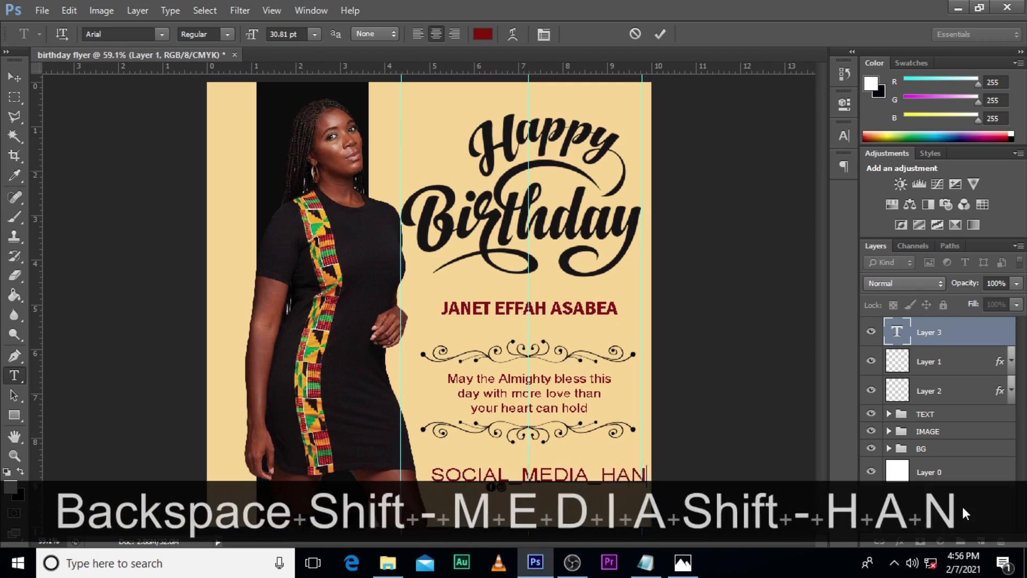
pyautogui.write('DLE')
pyautogui.click(913, 331)
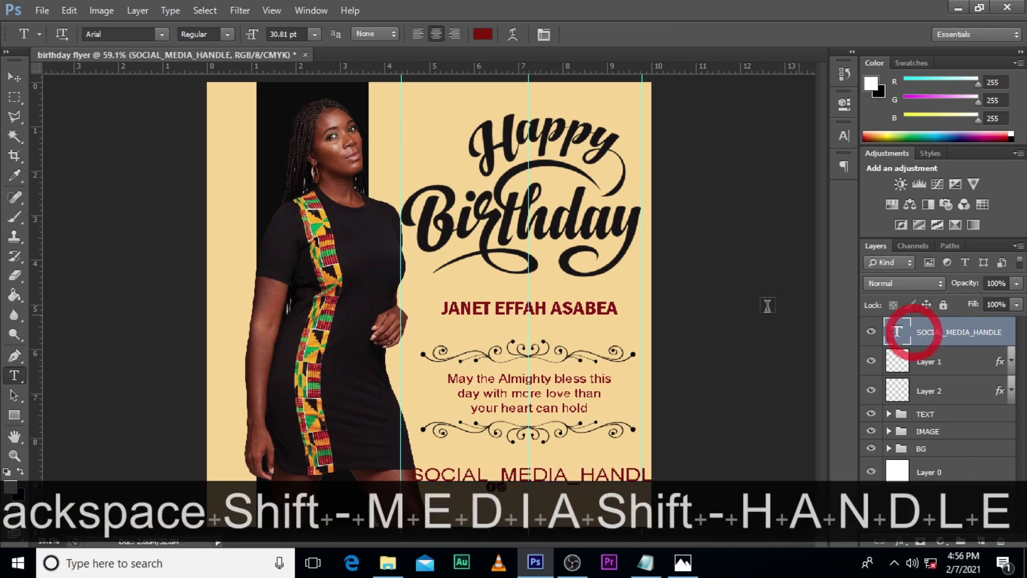
# Step: Recolor the social media handle text to near-black #181215 sampled from the woman's dress and set its font to Arial GEO
pyautogui.click(843, 136)
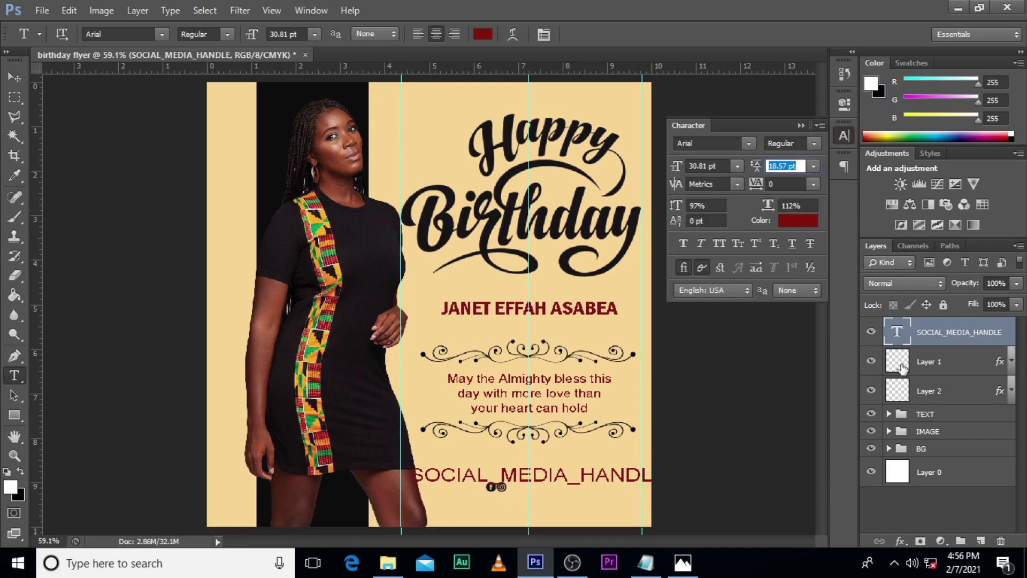
pyautogui.click(801, 223)
pyautogui.click(348, 352)
pyautogui.click(990, 70)
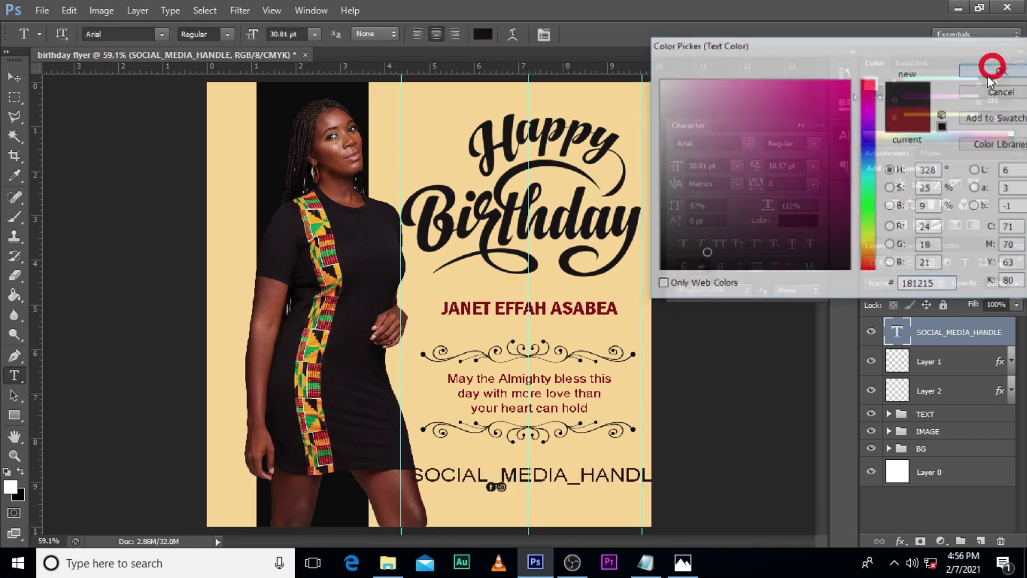
pyautogui.click(750, 143)
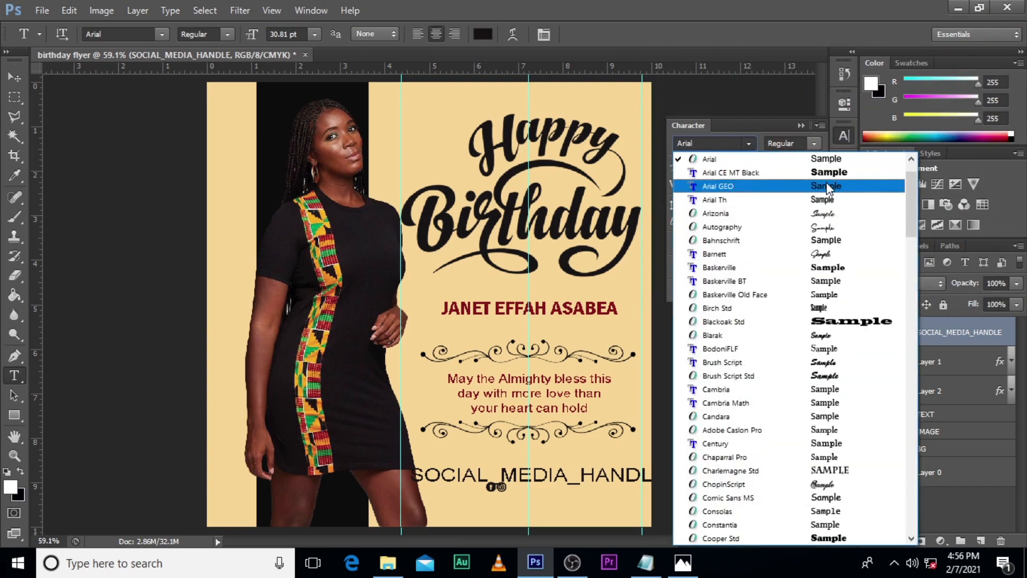
pyautogui.click(814, 187)
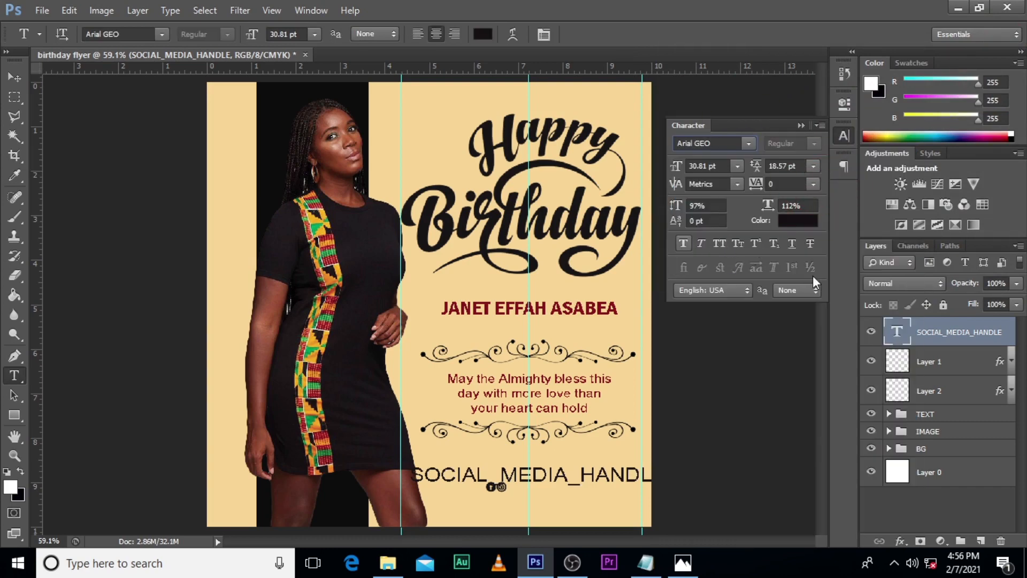
# Step: Scale the social media handle text down to about 37% and make it faux italic
pyautogui.hotkey('ctrl', 't')
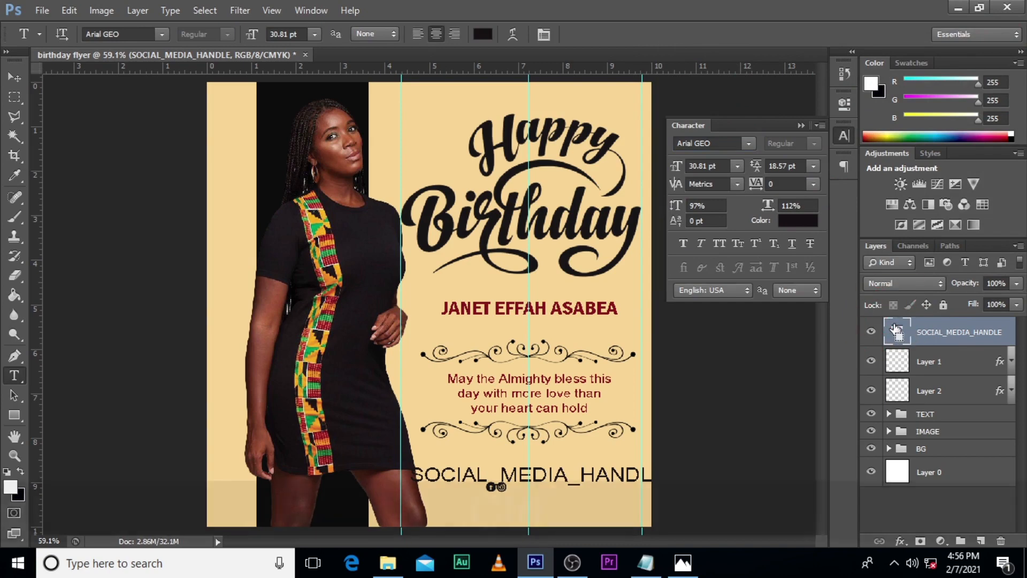
pyautogui.moveTo(666, 476); pyautogui.dragTo(588, 458)
pyautogui.hotkey('alt', 'shift', 'Return')
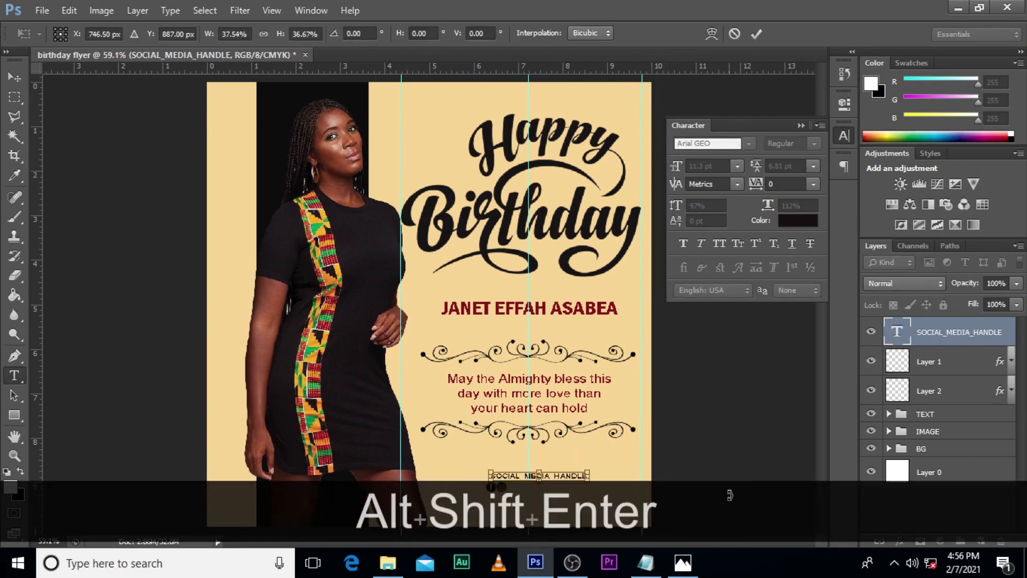
pyautogui.click(698, 243)
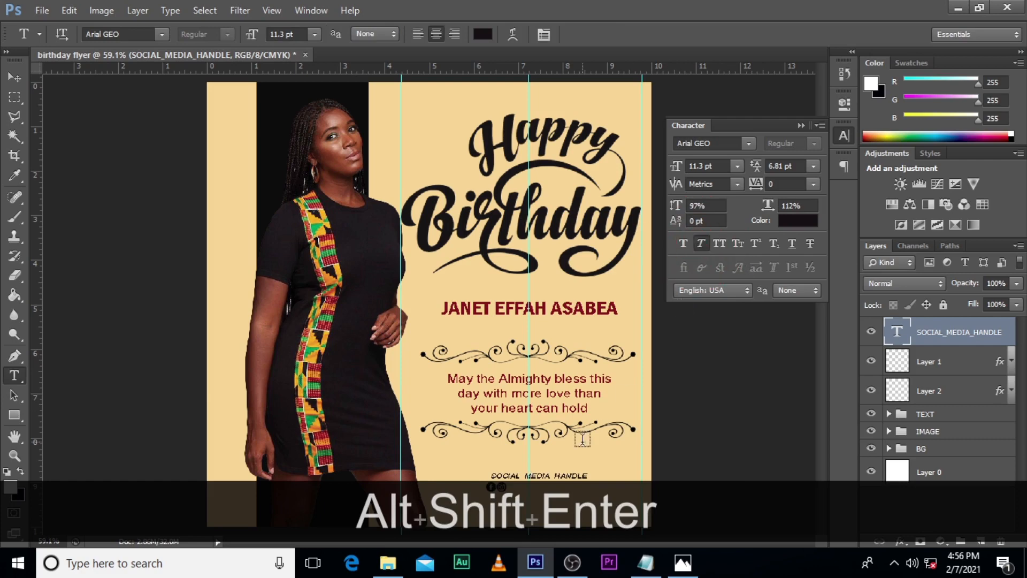
# Step: Move the social media handle text directly beside the Instagram icon, on the same line as the icons
pyautogui.press('v')
pyautogui.moveTo(561, 468); pyautogui.dragTo(580, 477)
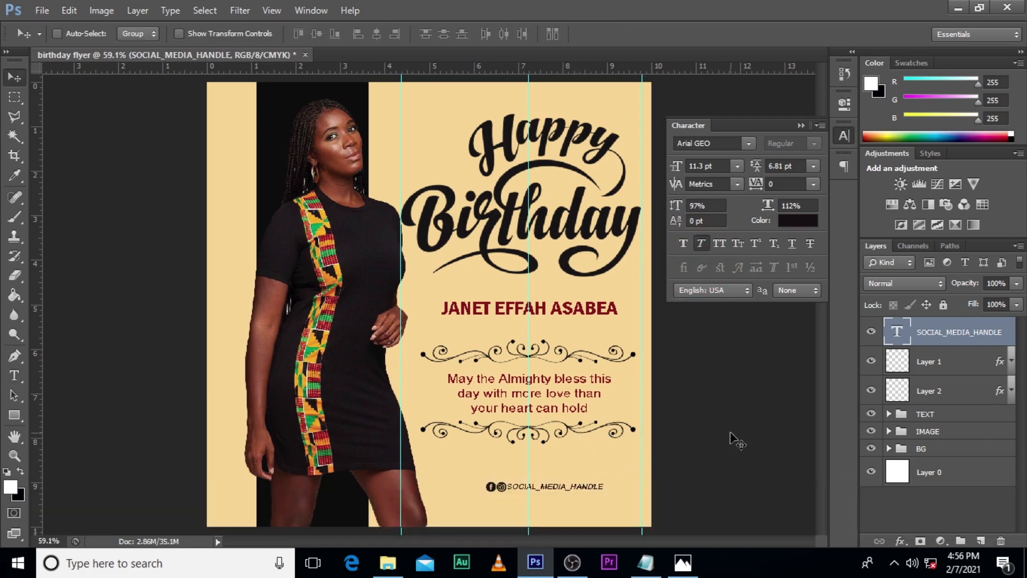
pyautogui.press('Right')
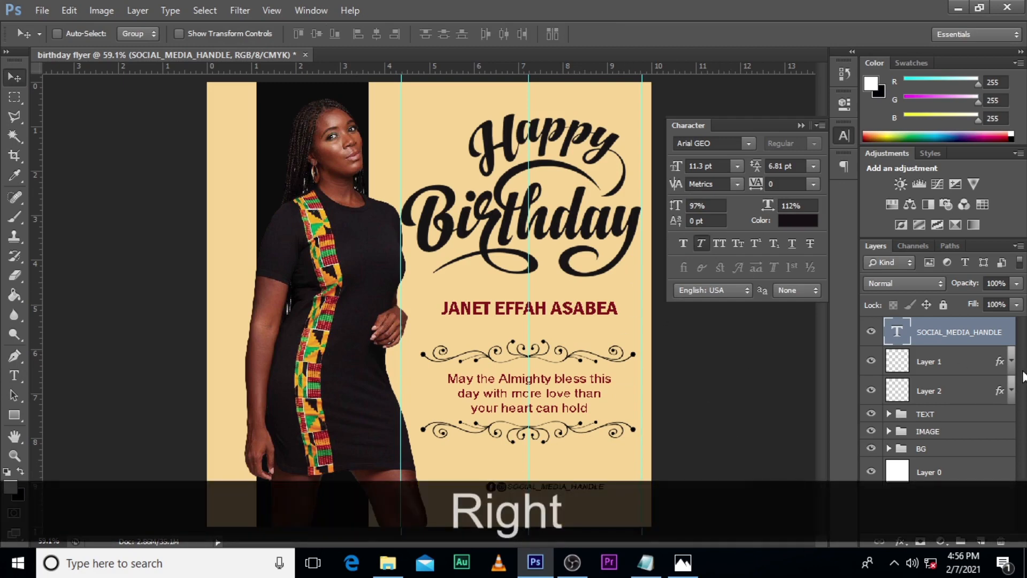
# Step: Make the blessing message text in the bday wish group faux italic
pyautogui.click(889, 414)
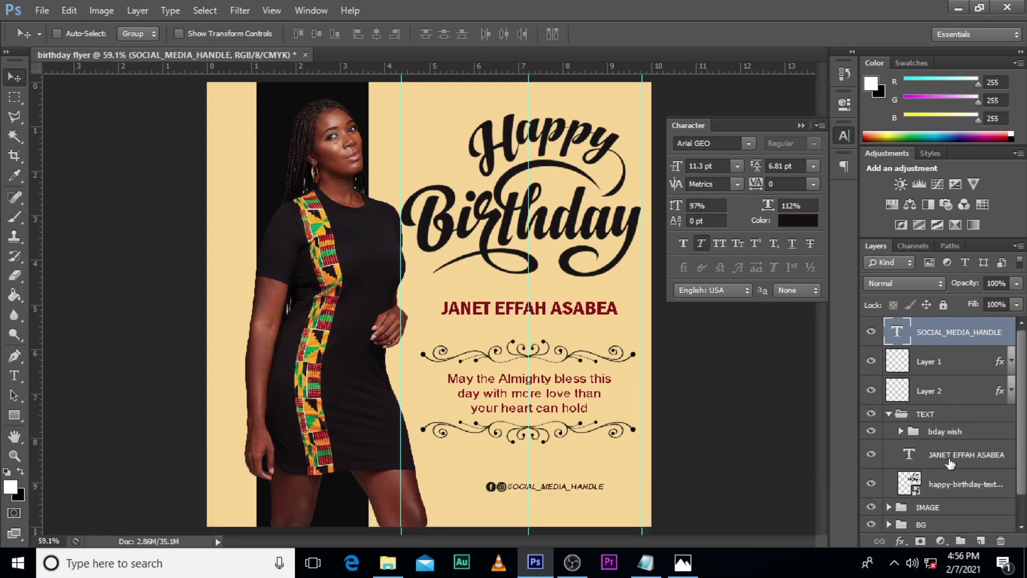
pyautogui.click(901, 431)
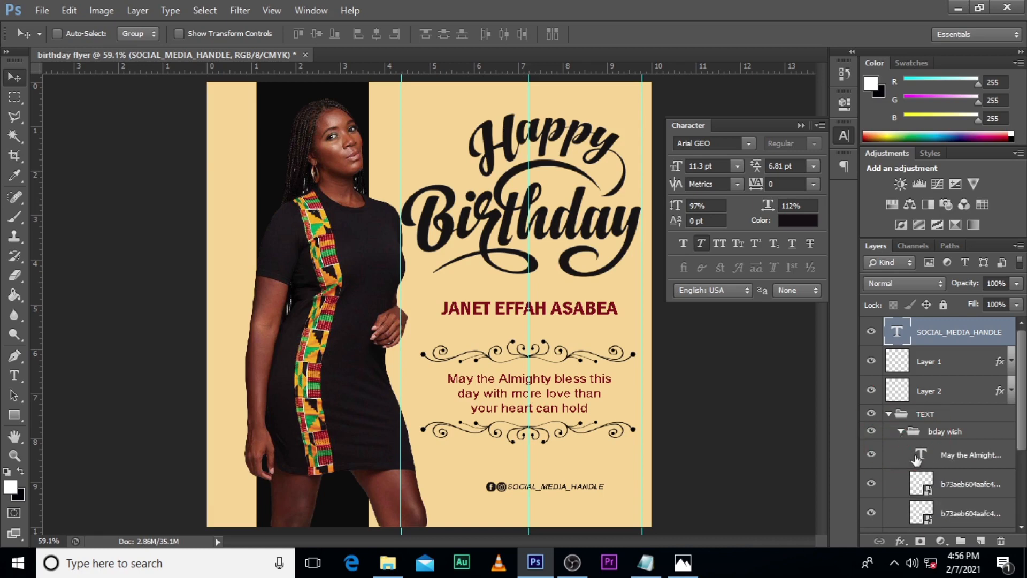
pyautogui.click(872, 454)
pyautogui.click(872, 454)
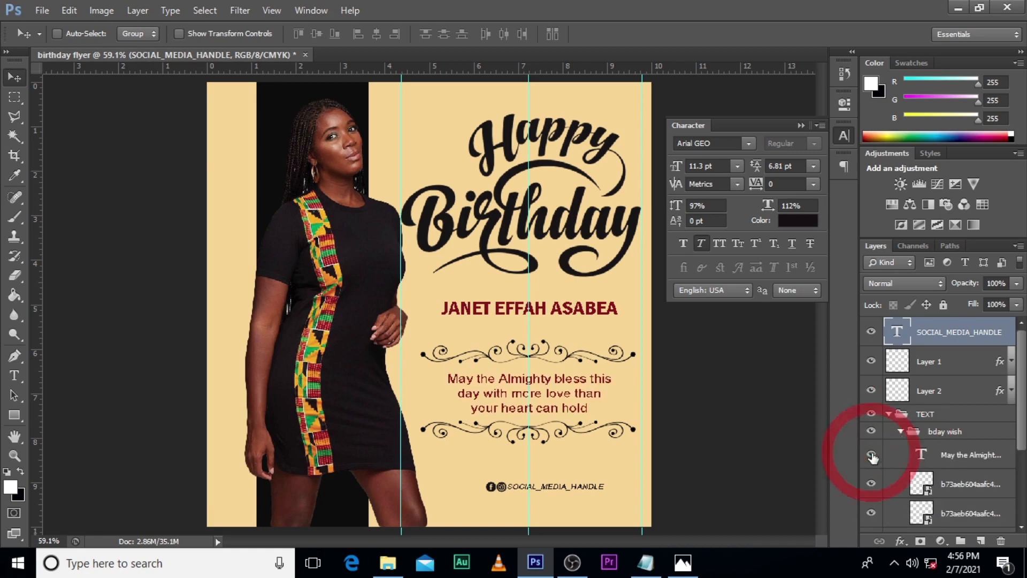
pyautogui.click(942, 455)
pyautogui.click(701, 244)
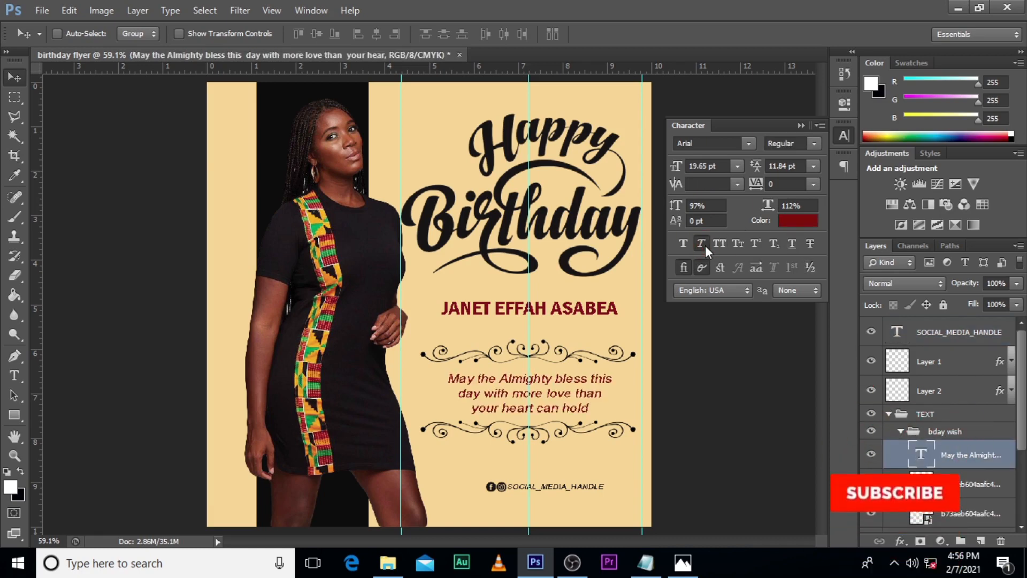
# Step: Scale both ornaments framing the blessing message down to about 85%, proportionally around their shared centre
pyautogui.click(801, 125)
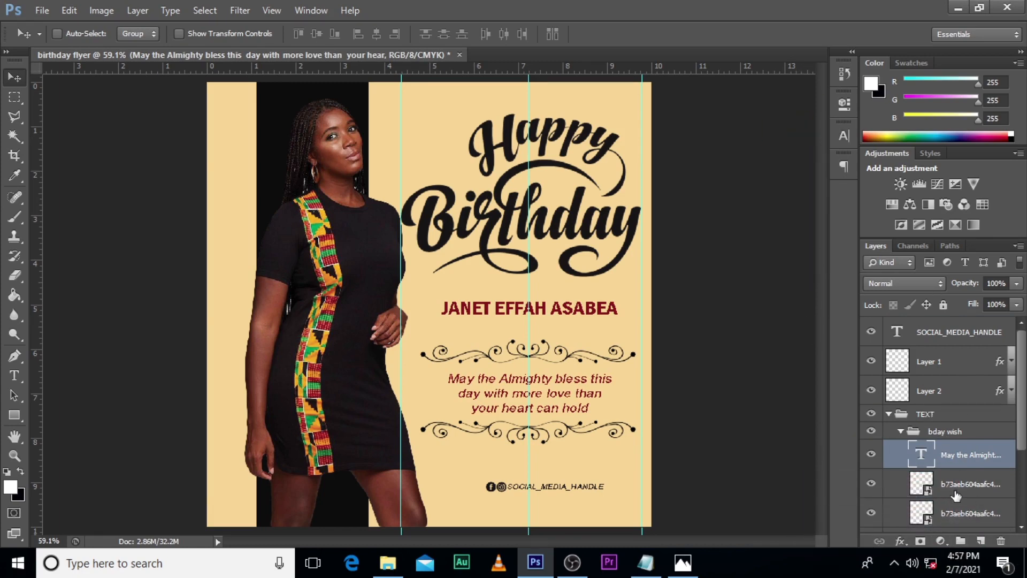
pyautogui.click(955, 484)
pyautogui.keyDown('ctrl'); pyautogui.click(956, 511); pyautogui.keyUp('ctrl')
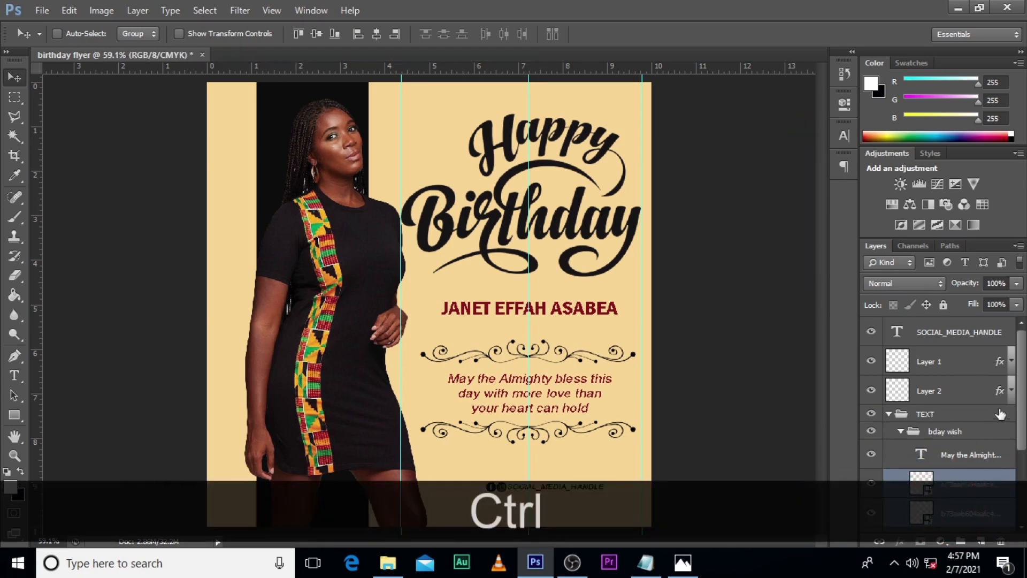
pyautogui.hotkey('ctrl', 't')
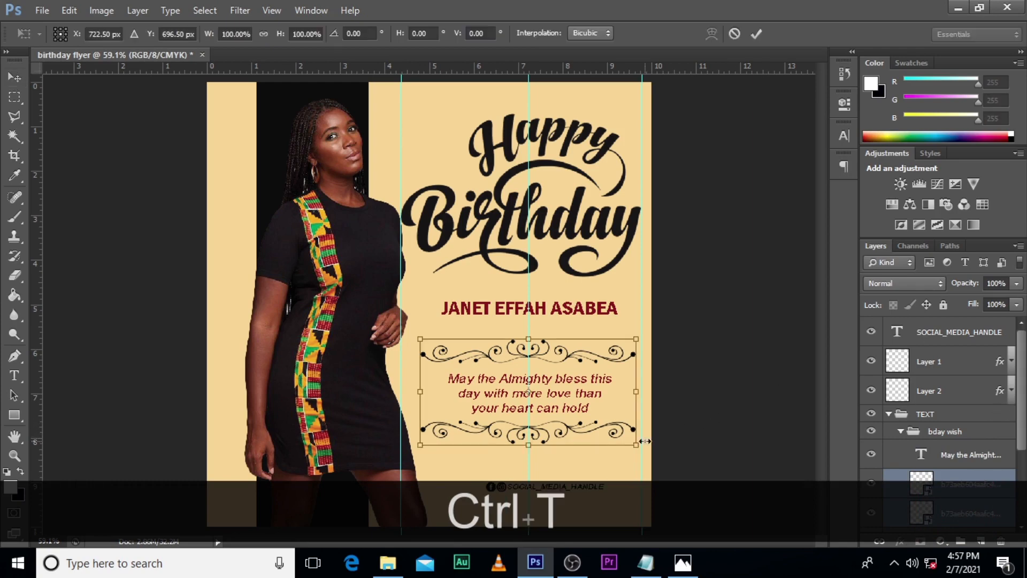
pyautogui.moveTo(637, 444); pyautogui.dragTo(622, 438)
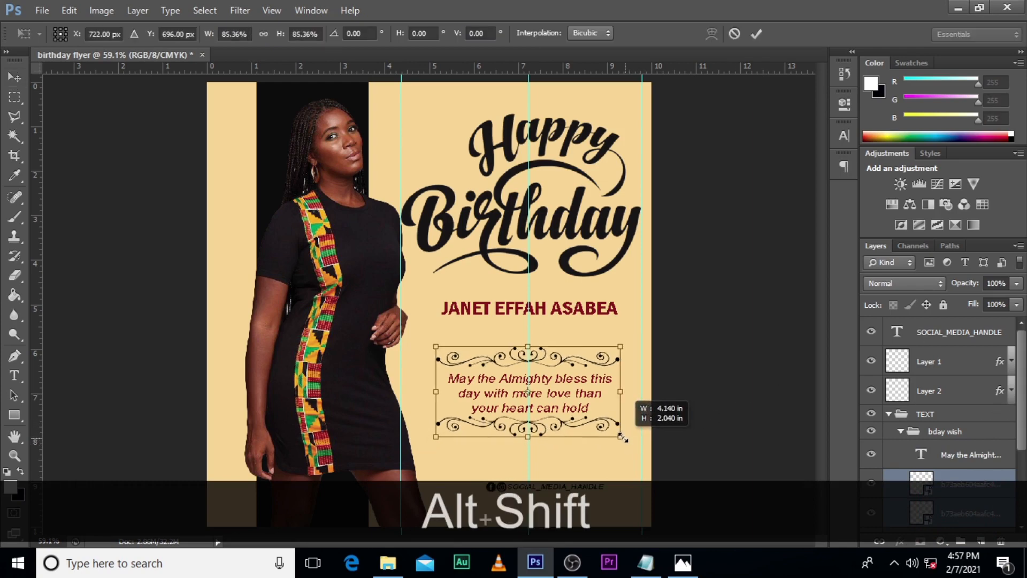
pyautogui.press('Return')
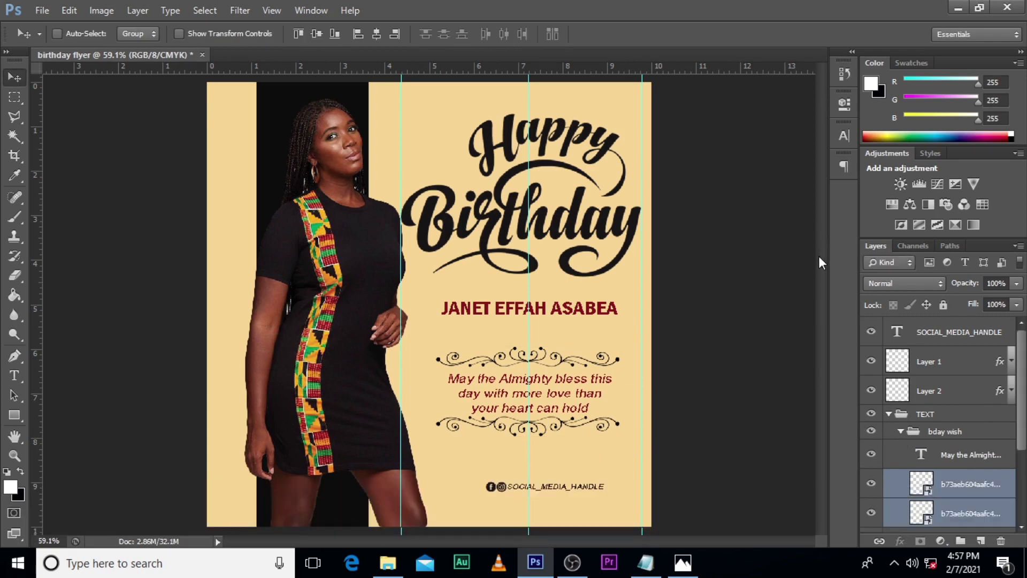
# Step: Group the social media handle text with the two icon layers, Layer 1 and Layer 2, and name the group SOCIAL MEDIA
pyautogui.click(901, 433)
pyautogui.click(882, 416)
pyautogui.click(887, 414)
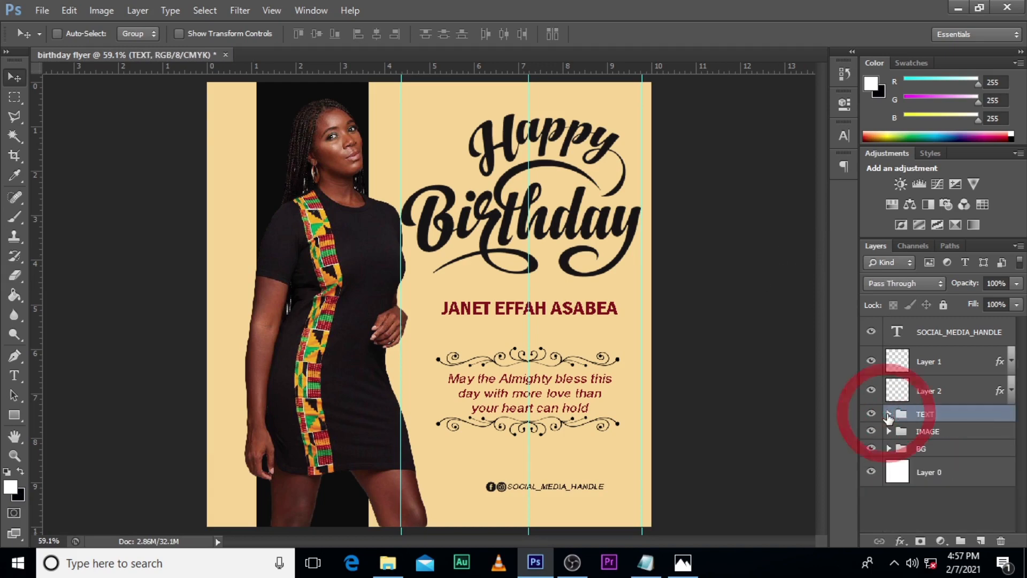
pyautogui.click(924, 335)
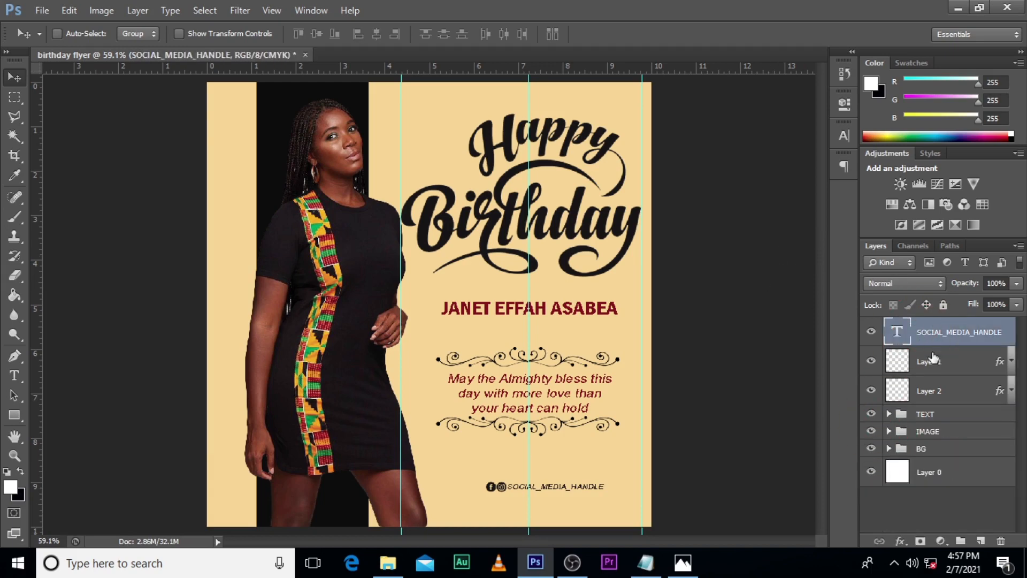
pyautogui.keyDown('shift'); pyautogui.click(945, 393); pyautogui.keyUp('shift')
pyautogui.hotkey('ctrl', 'g')
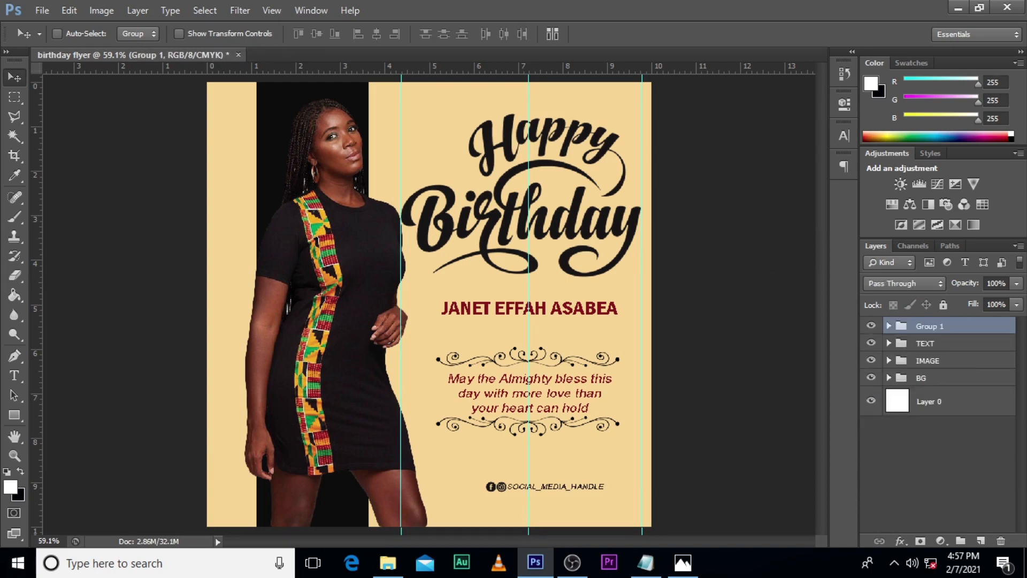
pyautogui.doubleClick(936, 326)
pyautogui.write('SOCI')
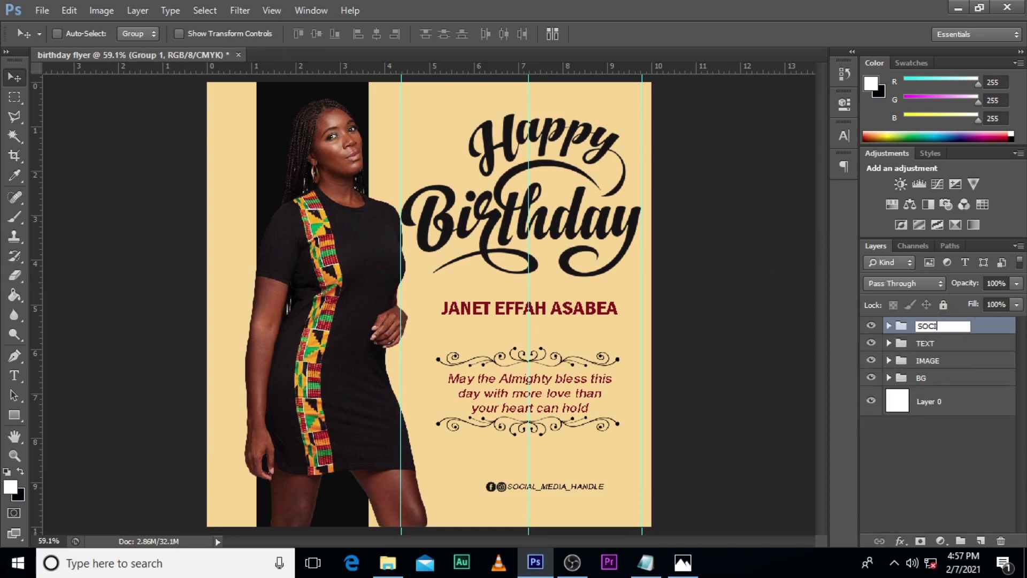
pyautogui.write('AL MEDIA')
pyautogui.press('Return')
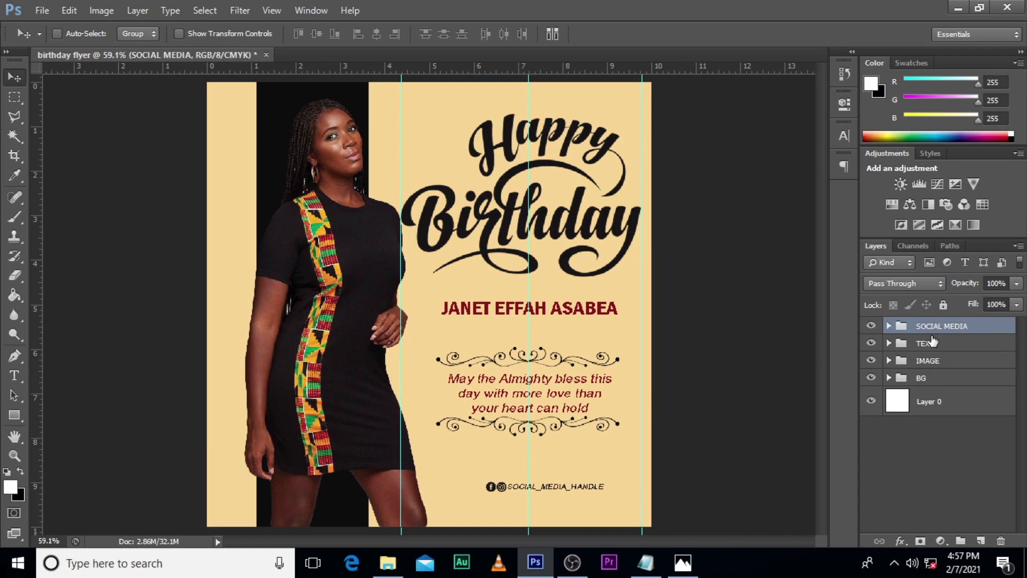
pyautogui.click(871, 326)
pyautogui.click(871, 326)
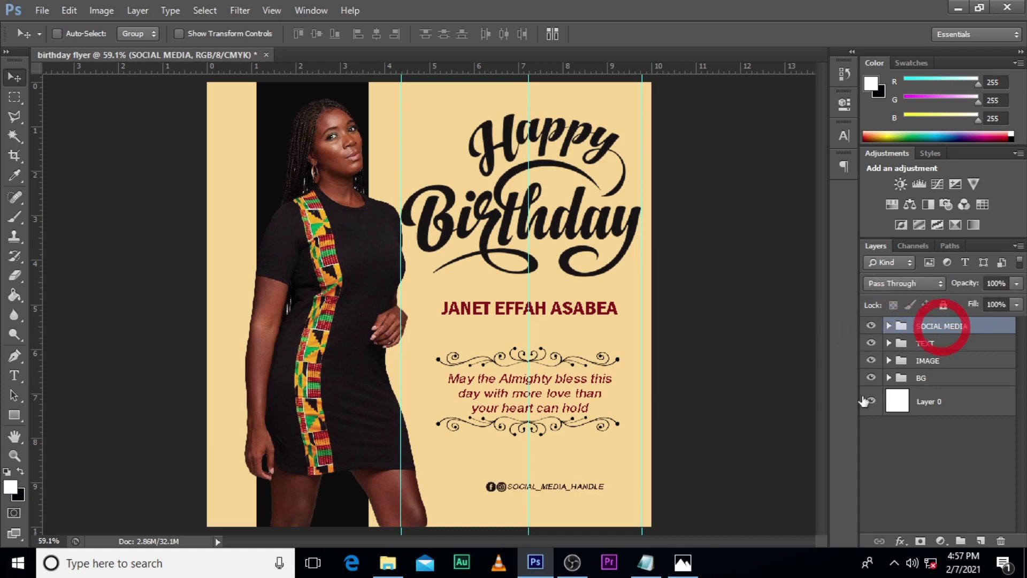
# Step: Move the SOCIAL MEDIA group near the middle guide and up closer to the lower ornament, at about X 717.5 px, Y 884 px
pyautogui.hotkey('ctrl', 't')
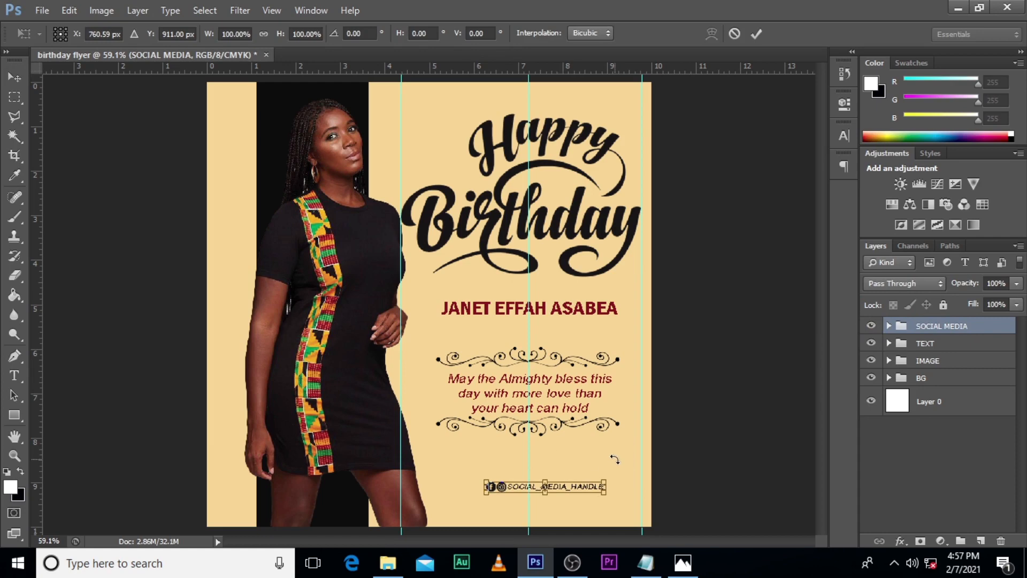
pyautogui.hotkey('shift', 'Left')
pyautogui.hotkey('shift', 'Left')
pyautogui.hotkey('shift', 'Left')
pyautogui.hotkey('shift', 'Left')
pyautogui.hotkey('shift', 'Left')
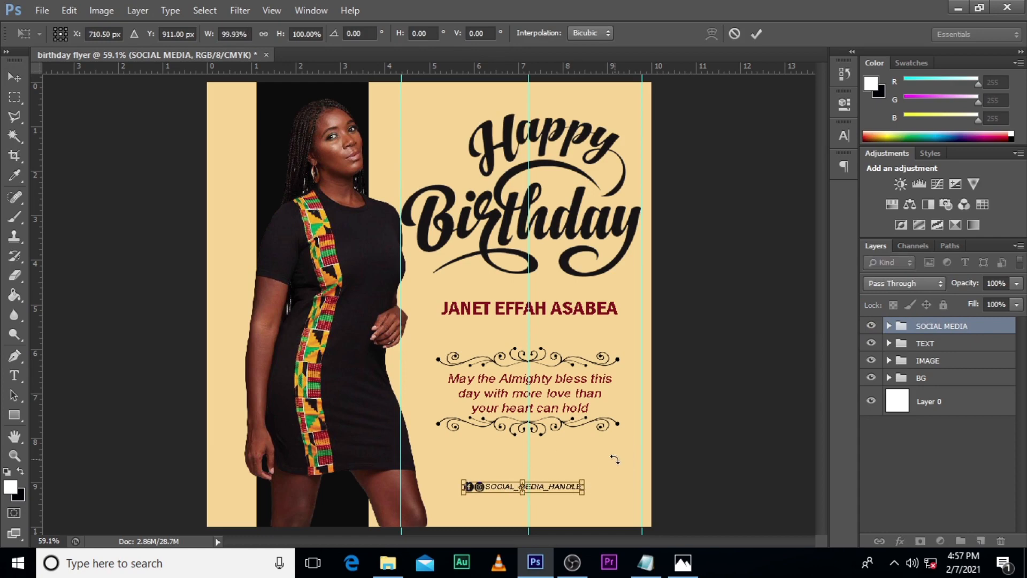
pyautogui.press('Right')
pyautogui.press('Right')
pyautogui.press('Right')
pyautogui.press('Right')
pyautogui.press('Right')
pyautogui.press('Right')
pyautogui.press('Right')
pyautogui.press('Up')
pyautogui.press('Up')
pyautogui.press('Up')
pyautogui.press('Up')
pyautogui.press('Up')
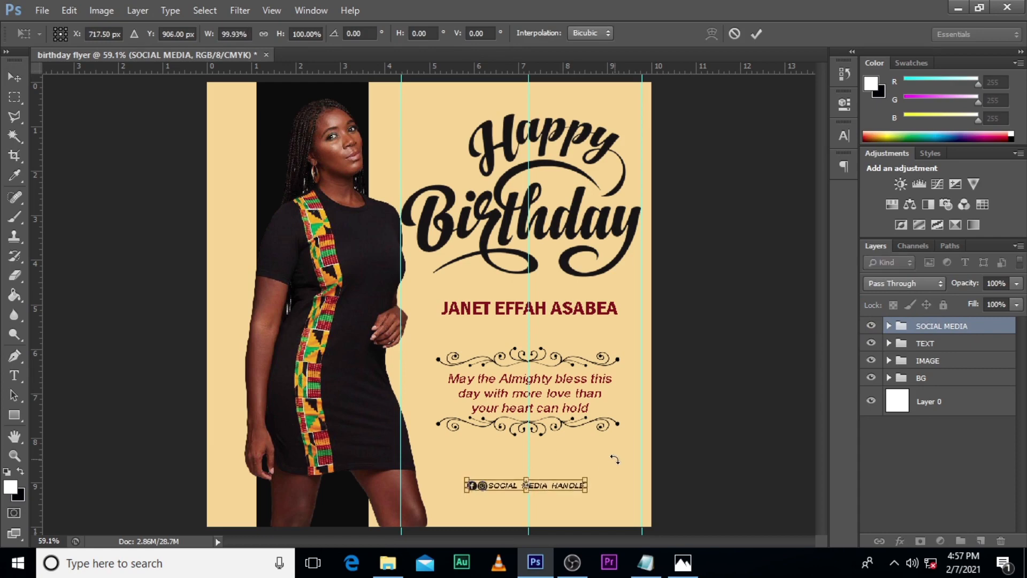
pyautogui.press('Up')
pyautogui.press('Up')
pyautogui.press('Up')
pyautogui.press('Up')
pyautogui.press('Up')
pyautogui.press('Up')
pyautogui.press('Up')
pyautogui.press('Up')
pyautogui.press('Up')
pyautogui.press('Up')
pyautogui.press('Up')
pyautogui.press('Up')
pyautogui.press('Up')
pyautogui.press('Up')
pyautogui.press('Up')
pyautogui.press('Up')
pyautogui.press('Up')
pyautogui.press('Up')
pyautogui.press('Up')
pyautogui.press('Up')
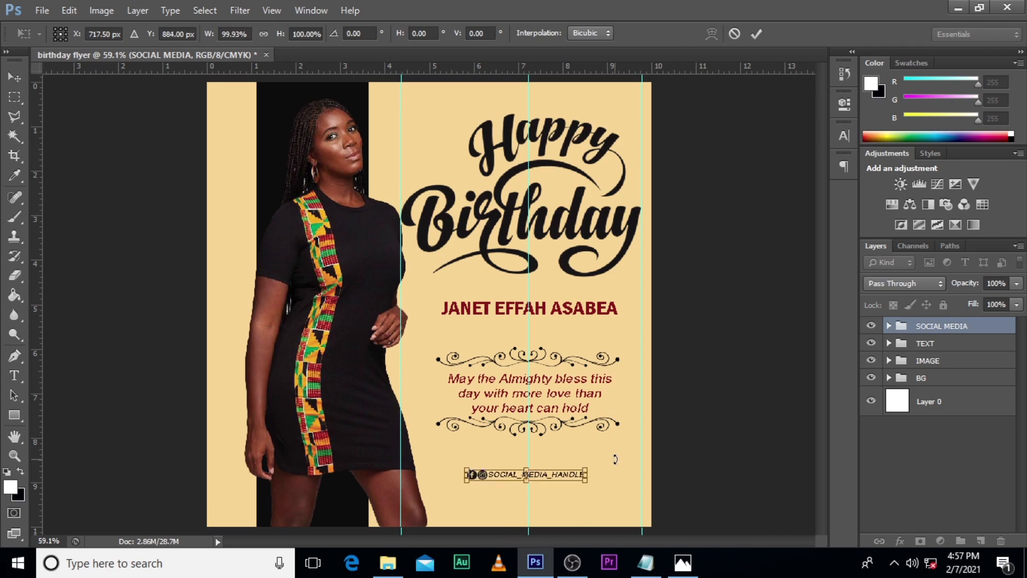
pyautogui.press('Return')
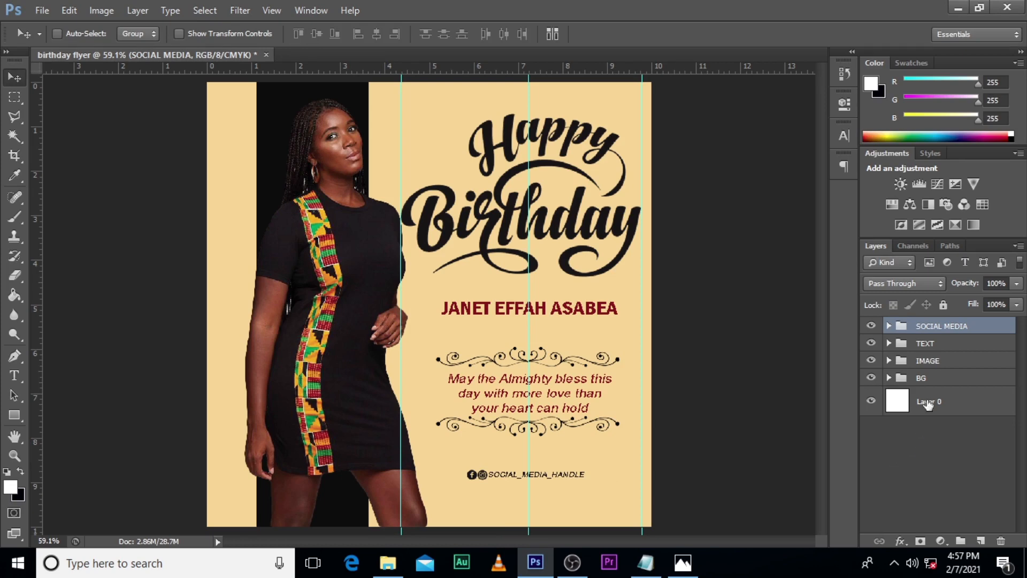
pyautogui.click(889, 328)
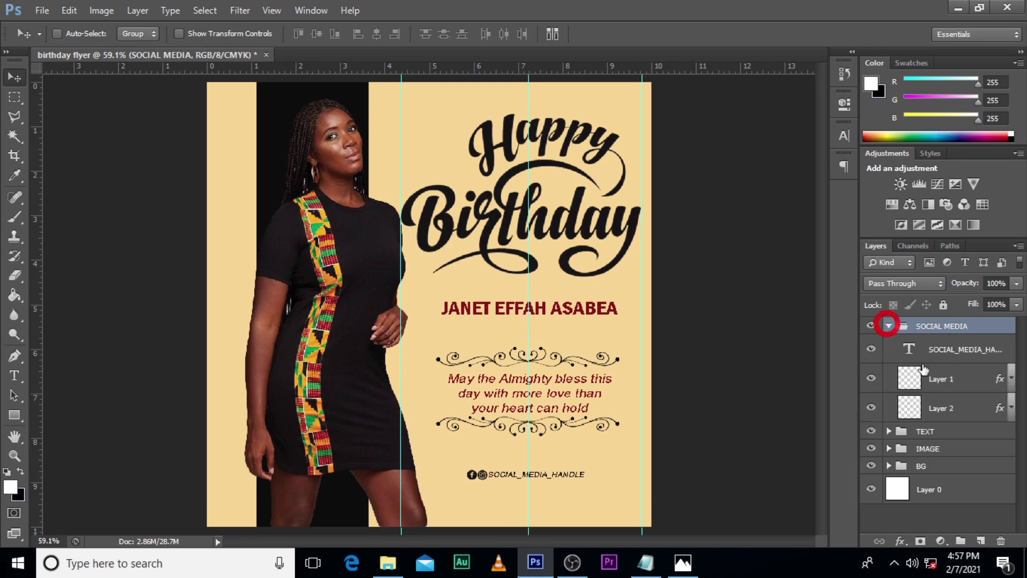
pyautogui.click(916, 350)
pyautogui.hotkey('ctrl', 'j')
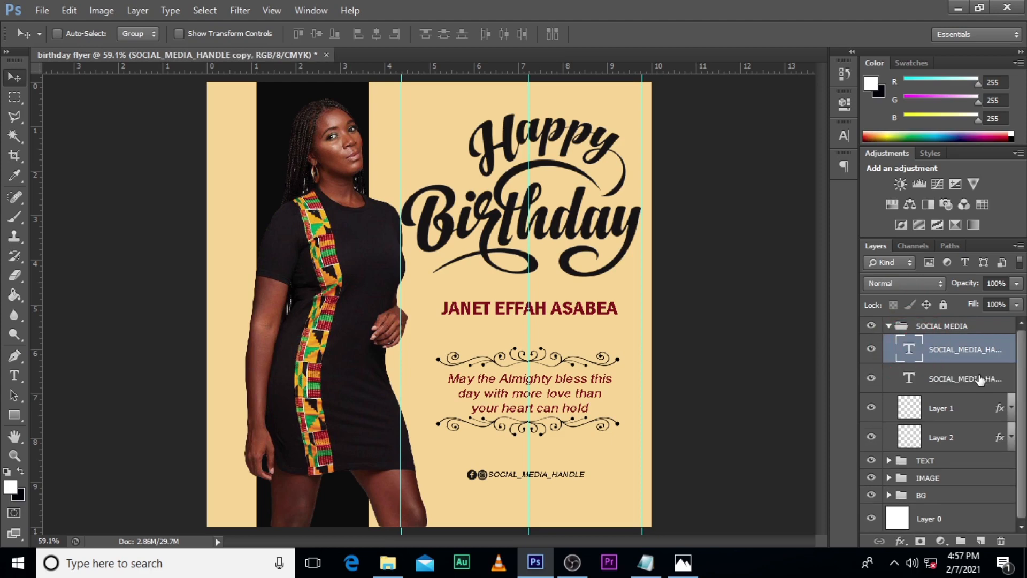
pyautogui.doubleClick(909, 351)
pyautogui.press('BackSpace')
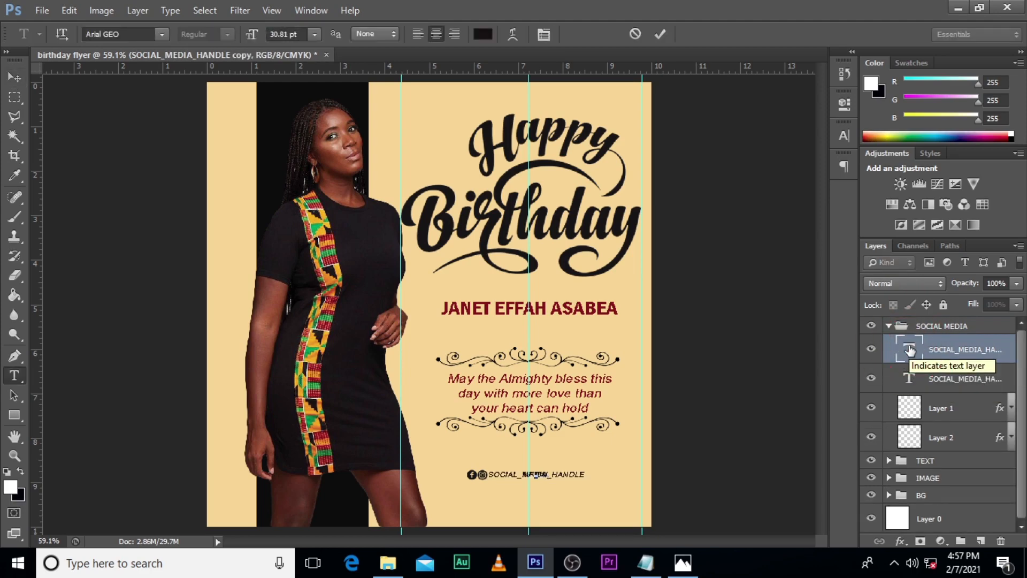
pyautogui.write('With love fro')
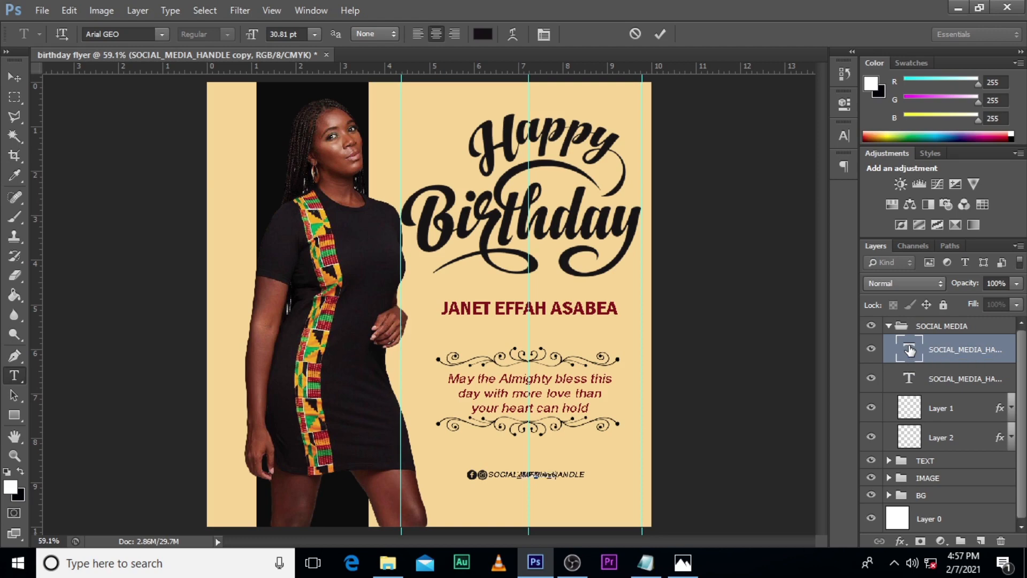
pyautogui.write('m your hu')
pyautogui.click(919, 350)
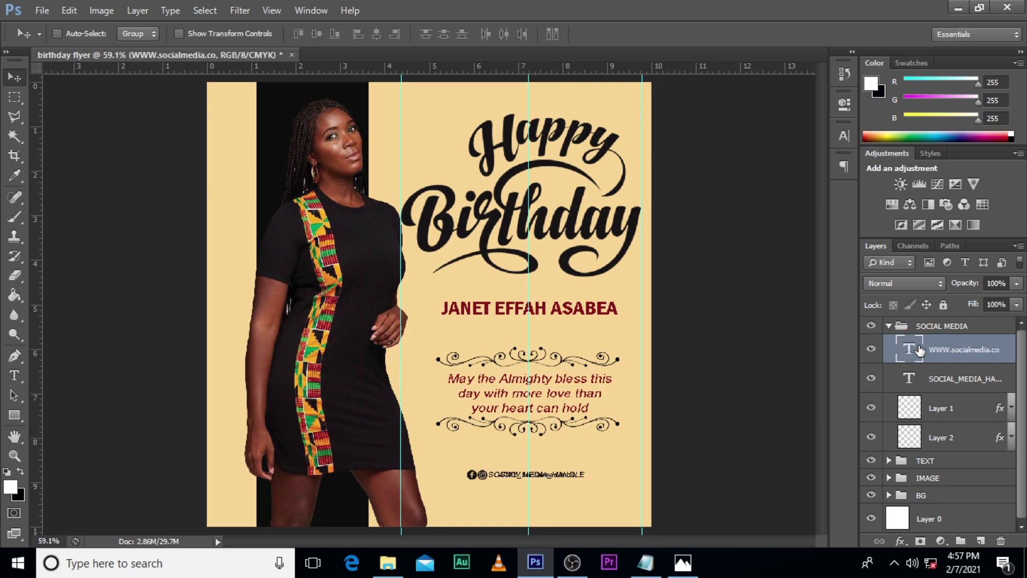
# Step: Move the website text straight down onto its own line below the social media handle
pyautogui.hotkey('shift', 'Down')
pyautogui.hotkey('shift', 'Down')
pyautogui.hotkey('shift', 'Down')
pyautogui.hotkey('shift', 'Down')
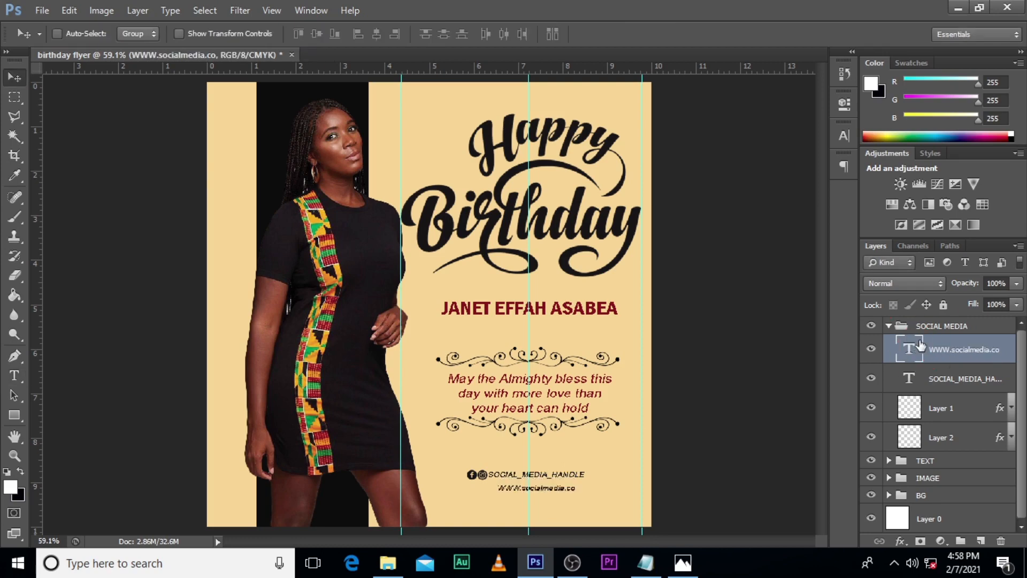
pyautogui.doubleClick(913, 349)
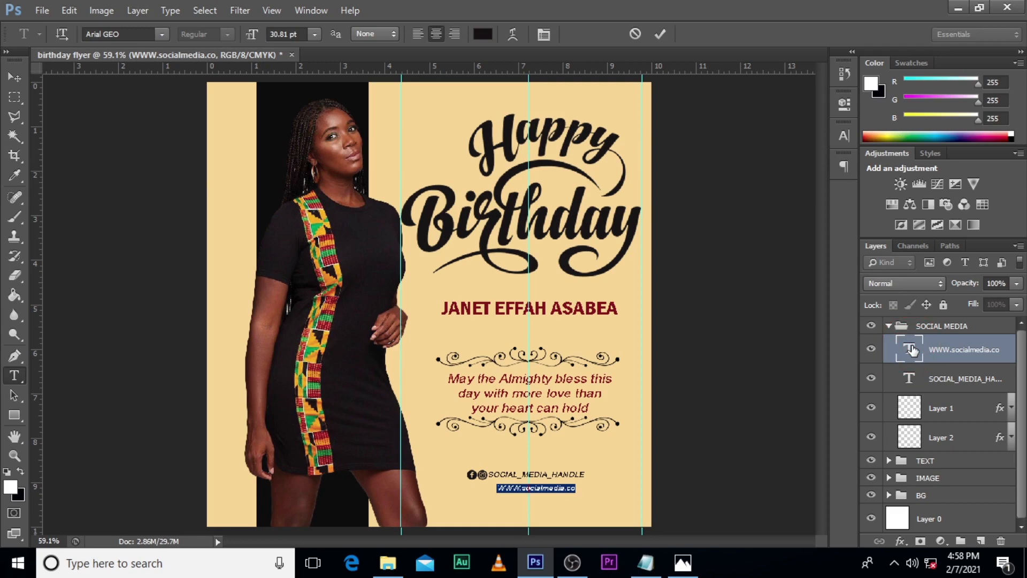
pyautogui.press('BackSpace')
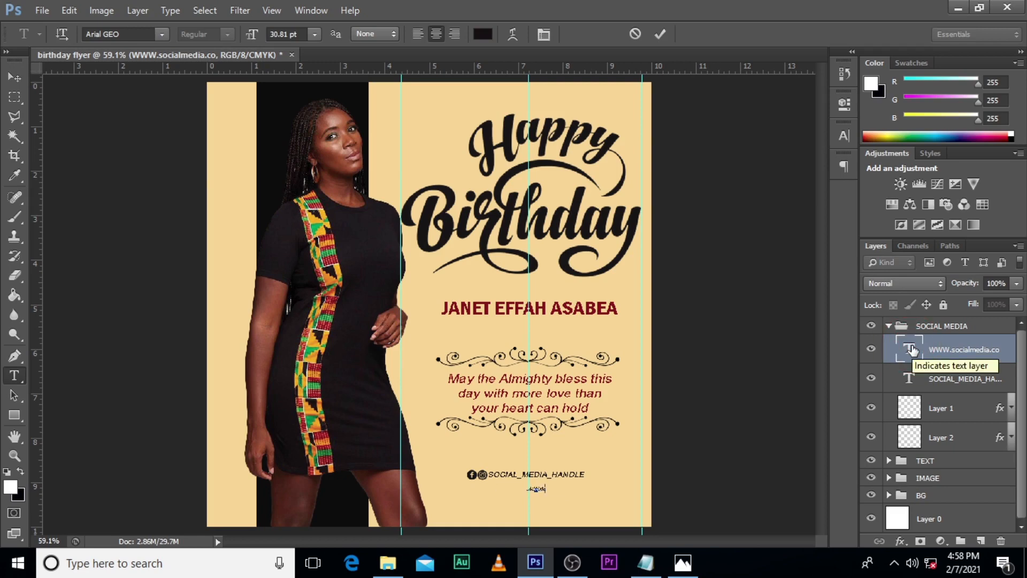
pyautogui.write('www.socialmediahandle')
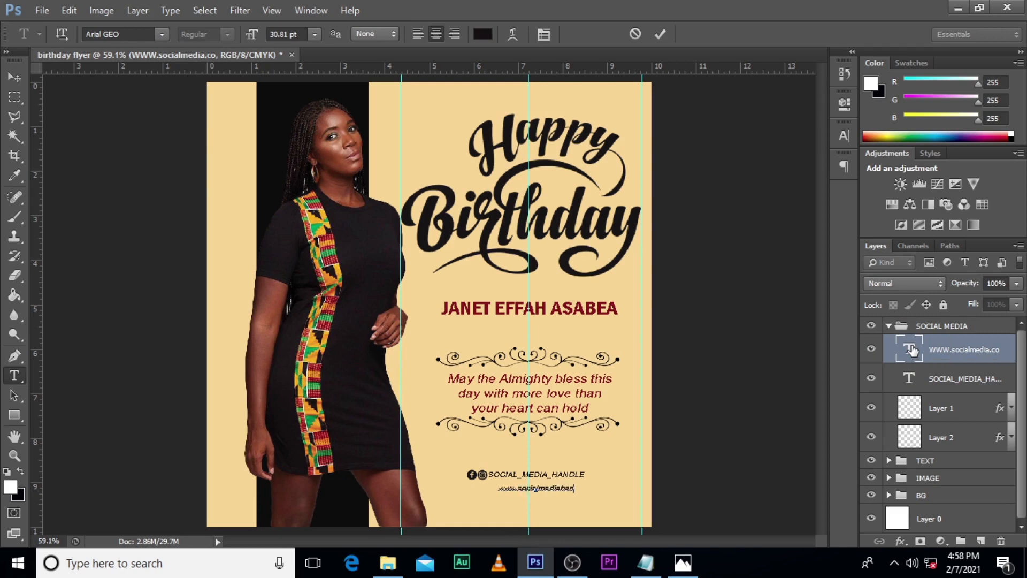
pyautogui.write('.com')
pyautogui.hotkey('ctrl', 'Return')
pyautogui.press('v')
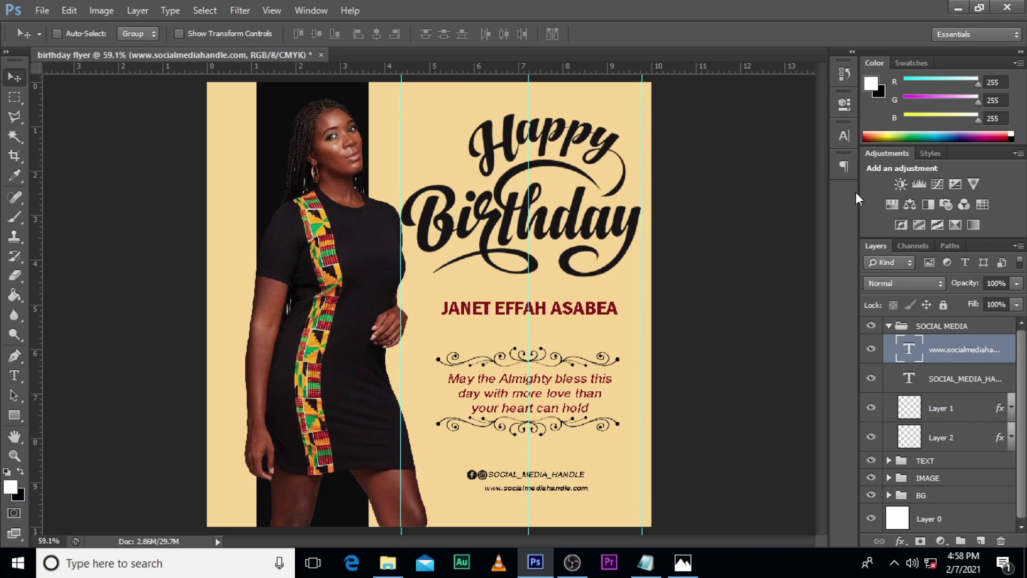
# Step: Shift the website text horizontally to centre it on the middle guide, at about X 722.41 px
pyautogui.click(845, 135)
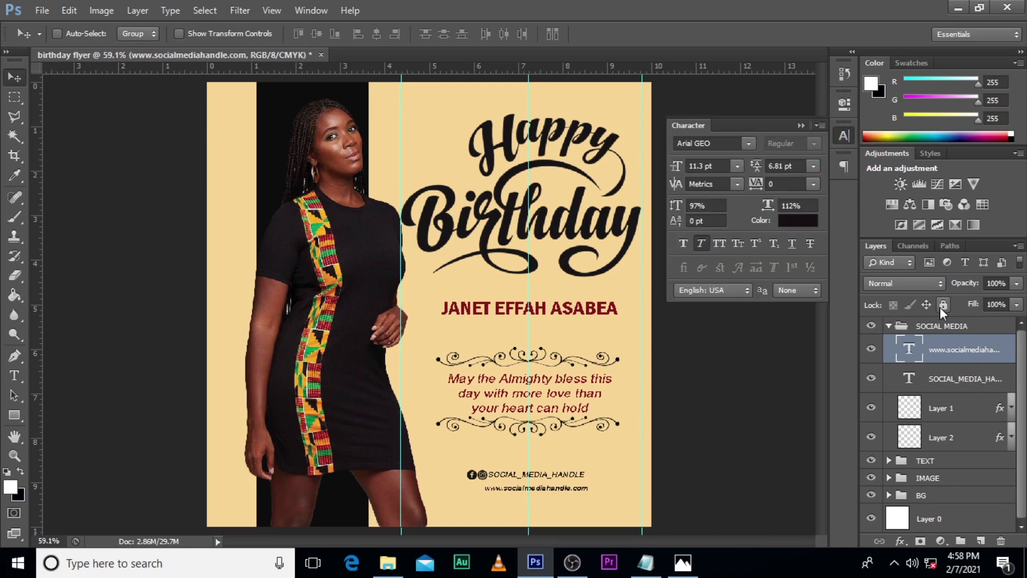
pyautogui.hotkey('ctrl', '1')
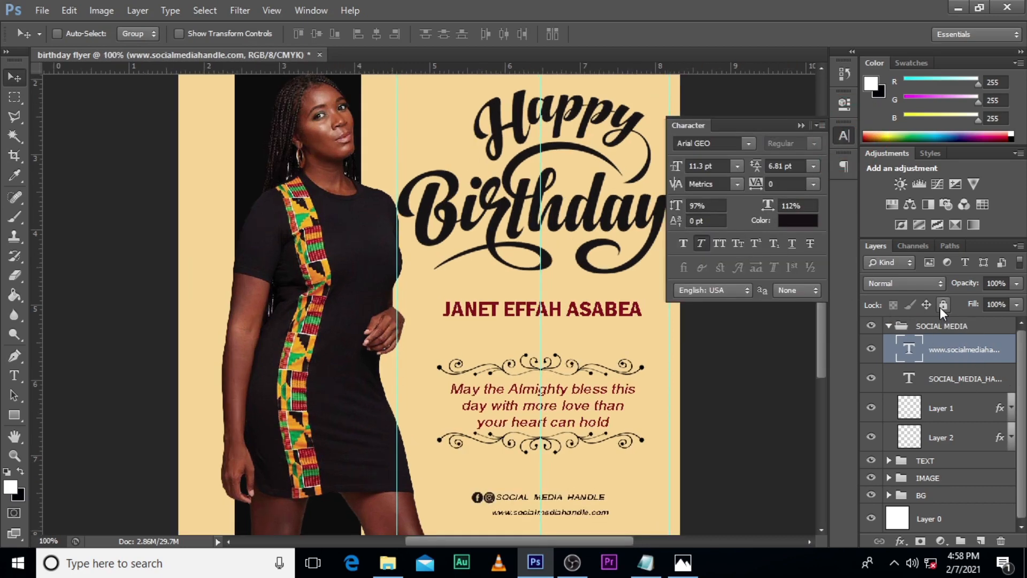
pyautogui.scroll(-3, 557, 408)
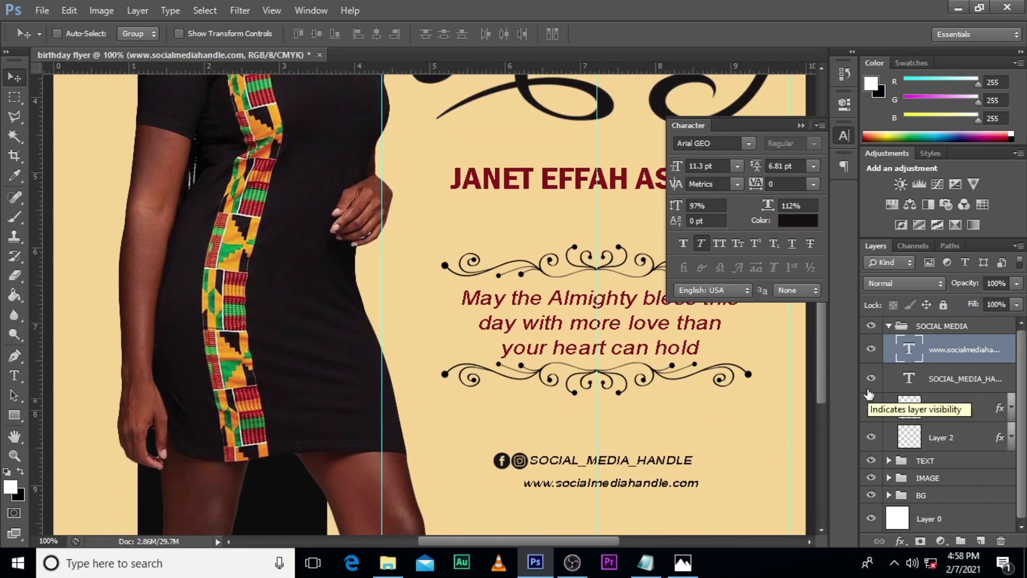
pyautogui.hotkey('ctrl', 't')
pyautogui.press('Left')
pyautogui.press('Left')
pyautogui.press('Left')
pyautogui.press('Left')
pyautogui.press('Left')
pyautogui.press('Left')
pyautogui.press('Left')
pyautogui.press('Left')
pyautogui.press('Left')
pyautogui.press('Left')
pyautogui.press('Left')
pyautogui.press('Left')
pyautogui.press('Left')
pyautogui.press('Left')
pyautogui.press('Left')
pyautogui.press('Left')
pyautogui.press('Left')
pyautogui.press('Left')
pyautogui.press('Left')
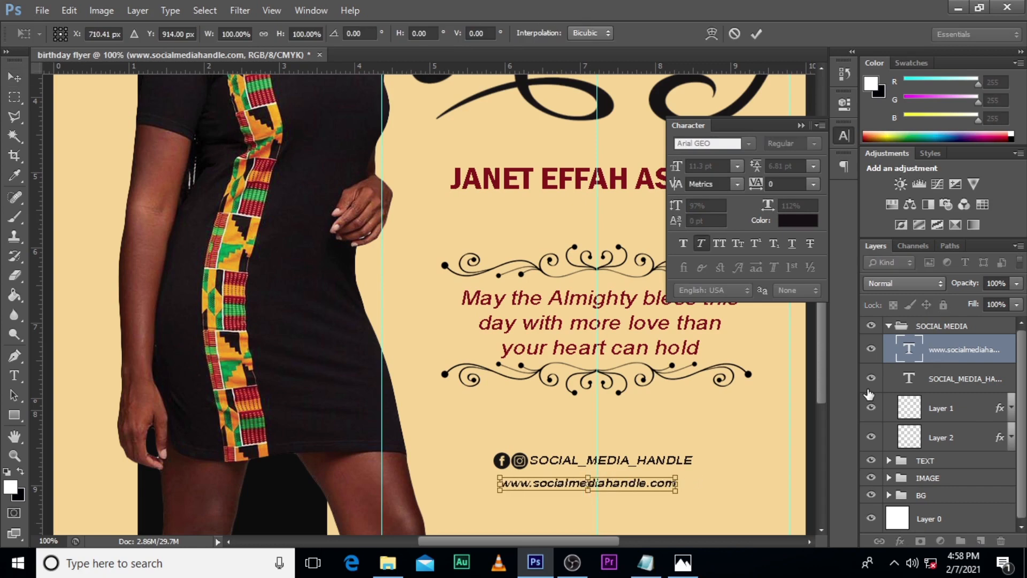
pyautogui.press('Right')
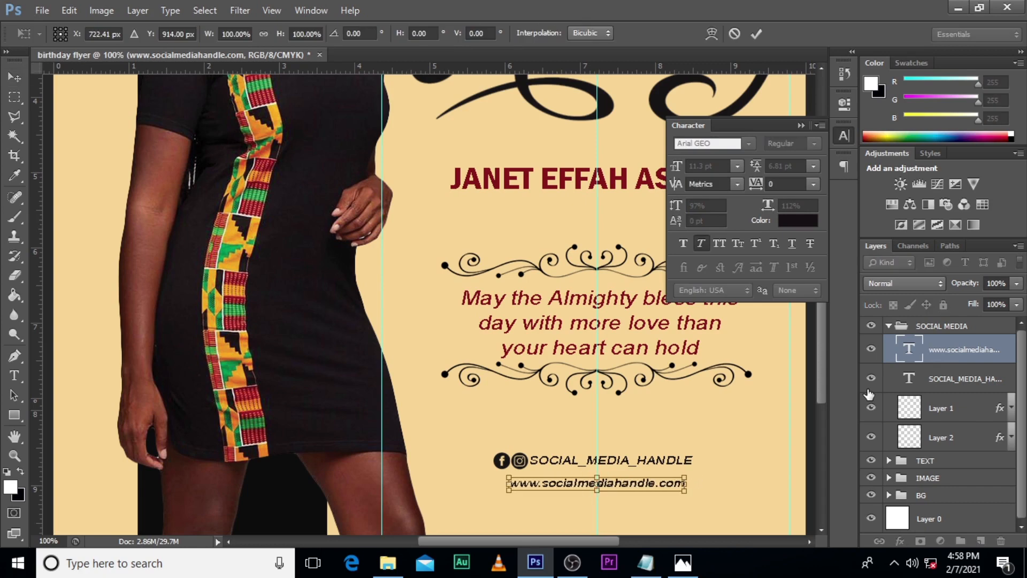
pyautogui.press('Return')
pyautogui.hotkey('ctrl', '0')
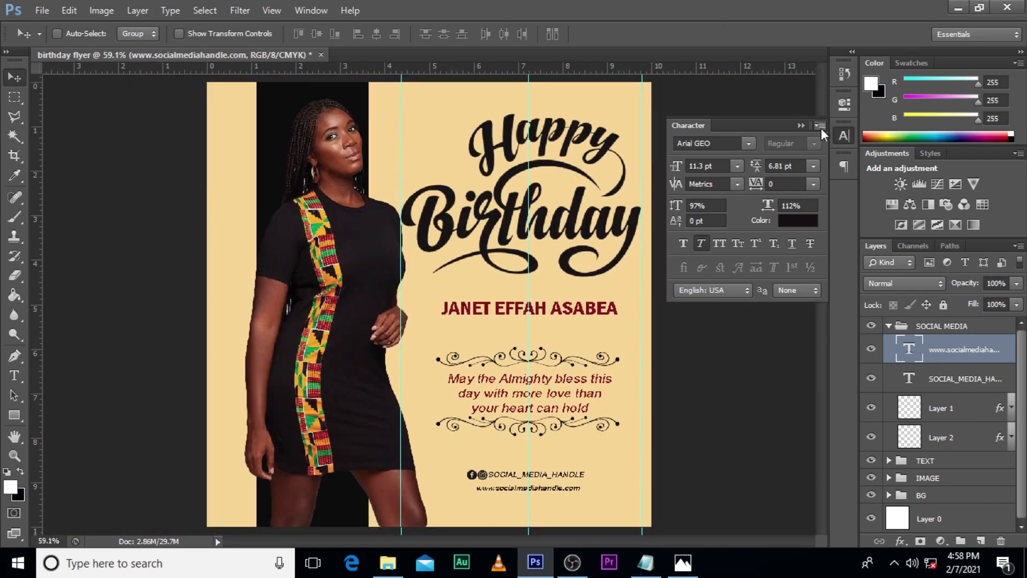
pyautogui.click(800, 127)
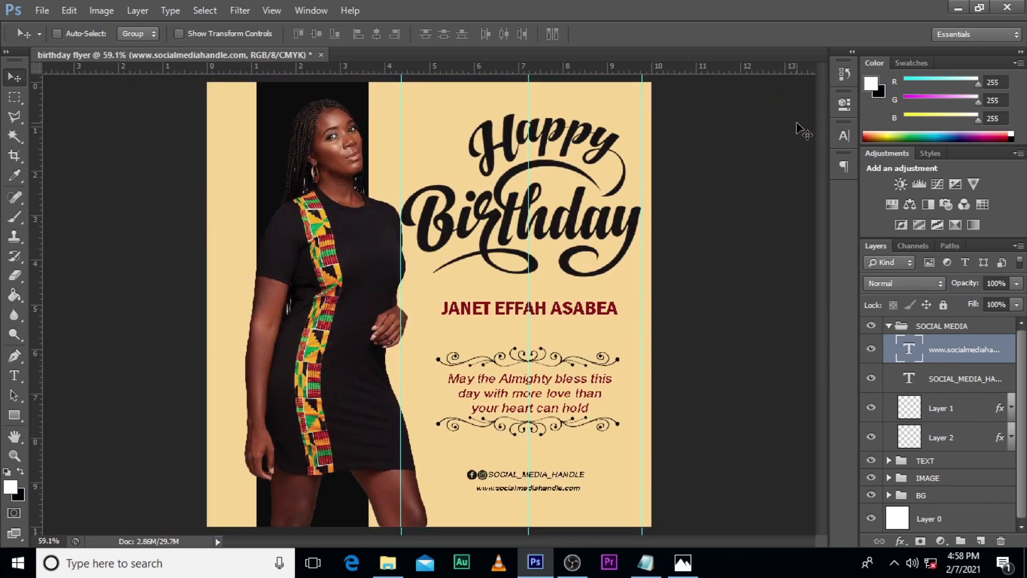